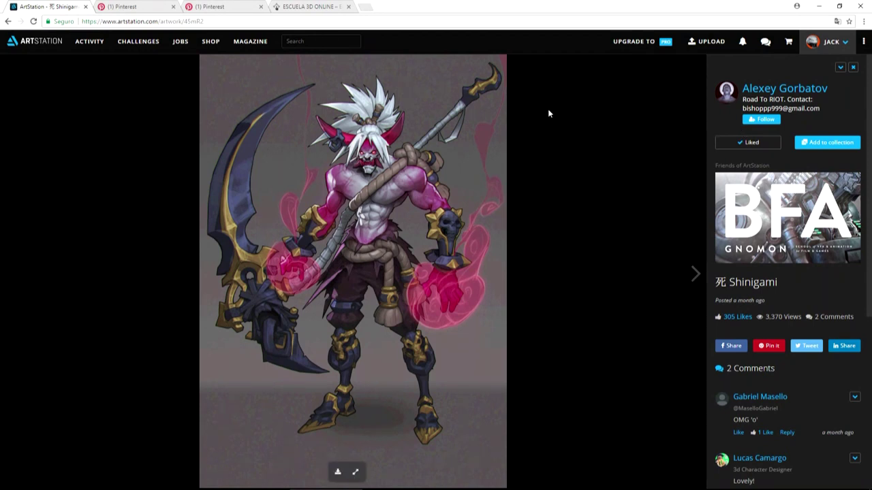
# - Browse the oni reference results on Pinterest
pyautogui.click(129, 5)
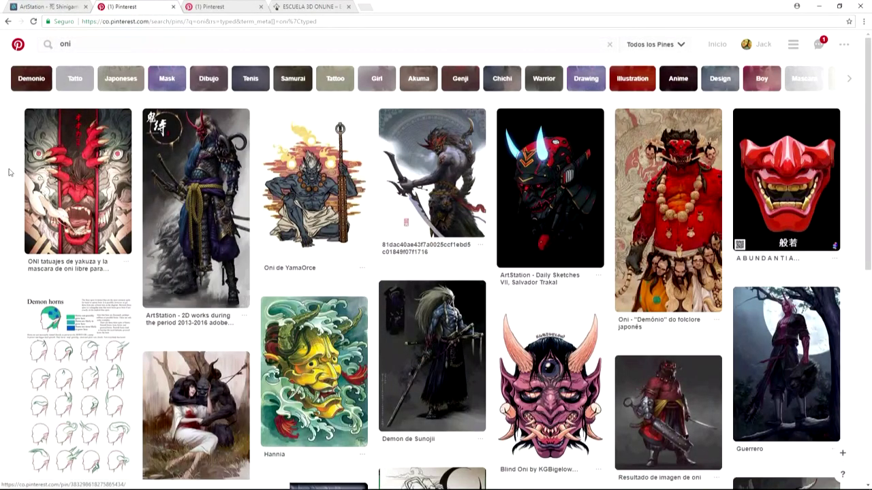
pyautogui.scroll(-2, 251, 218)
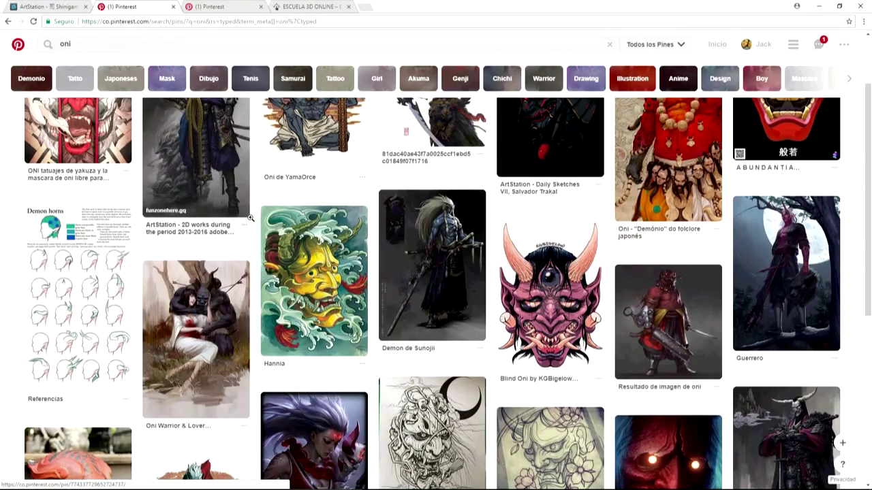
pyautogui.scroll(-1, 251, 218)
pyautogui.scroll(-1, 250, 218)
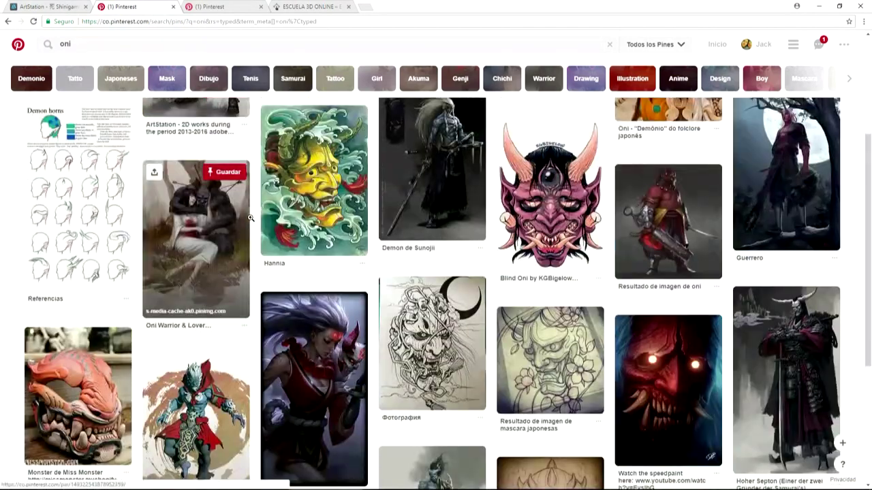
pyautogui.scroll(3, 251, 218)
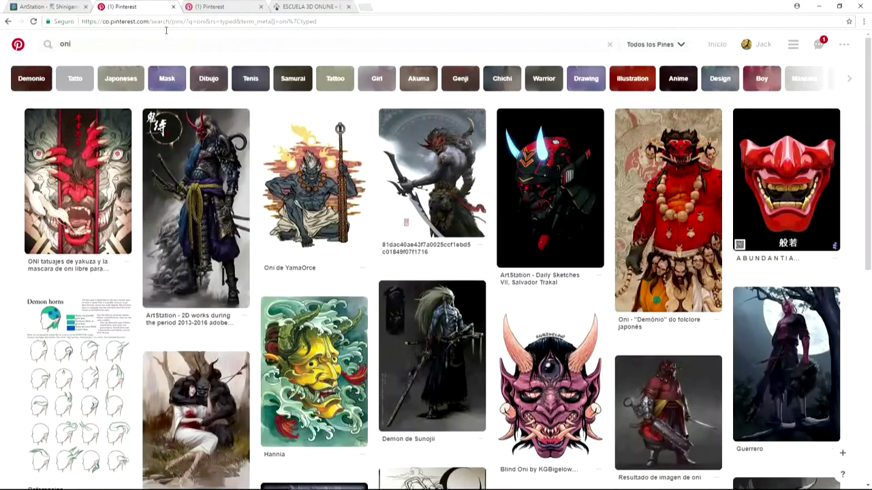
# - Browse the anatomy female Pinterest results, then bring up the local Image Reference folder
pyautogui.click(198, 5)
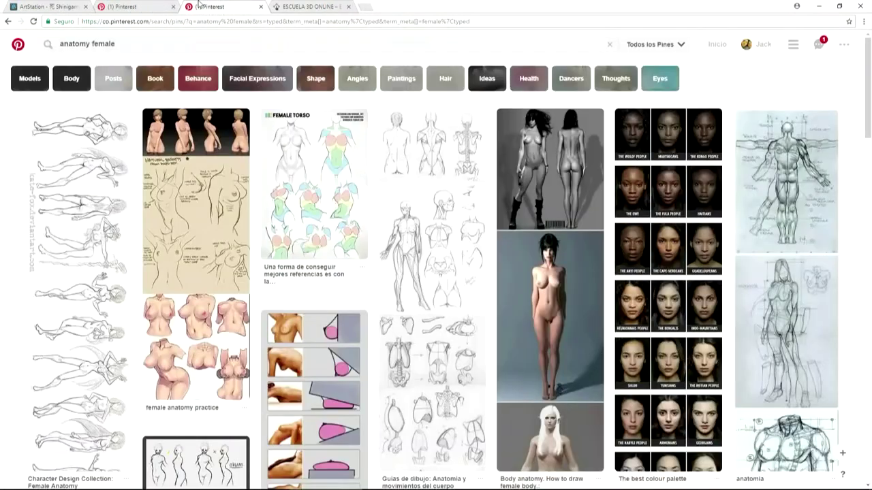
pyautogui.scroll(-1, 405, 230)
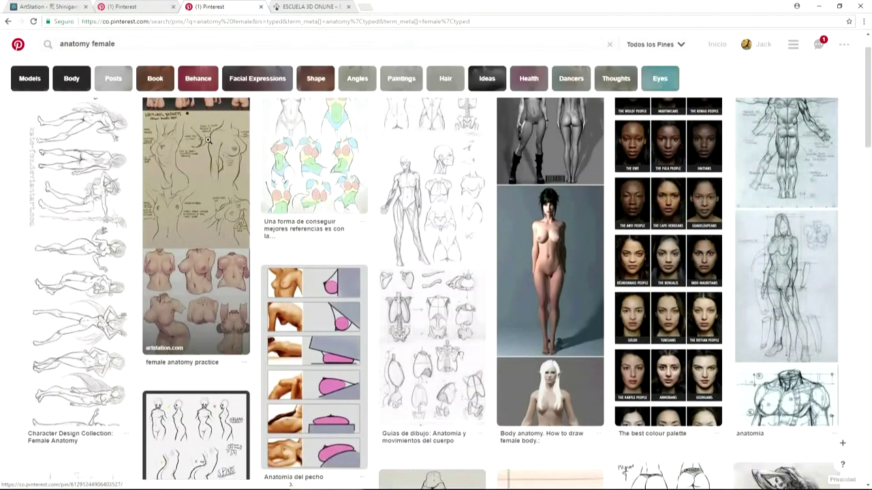
pyautogui.scroll(-1, 405, 230)
pyautogui.scroll(-2, 405, 230)
pyautogui.scroll(-2, 405, 230)
pyautogui.scroll(2, 405, 229)
pyautogui.scroll(3, 405, 229)
pyautogui.scroll(2, 406, 229)
pyautogui.hotkey('alt', 'Tab')
pyautogui.hotkey('alt', 'Tab')
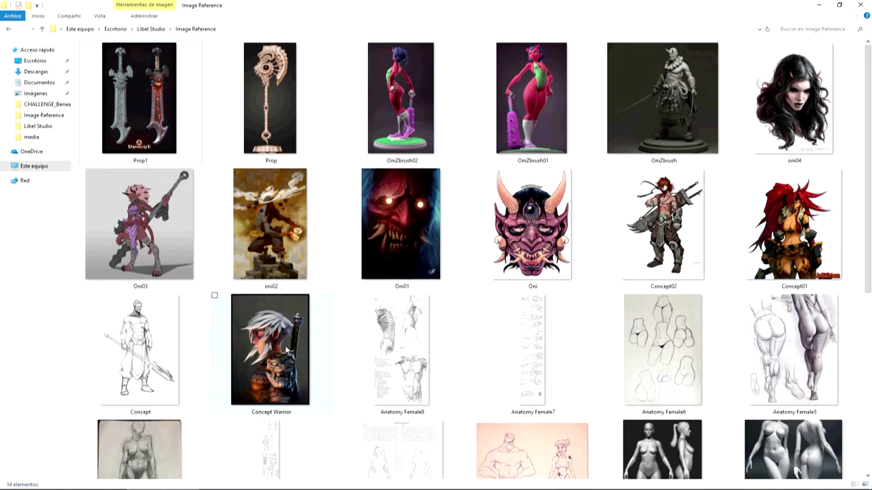
# - Look through the 34 saved oni and anatomy references, then return to ZBrush
pyautogui.scroll(-3, 295, 344)
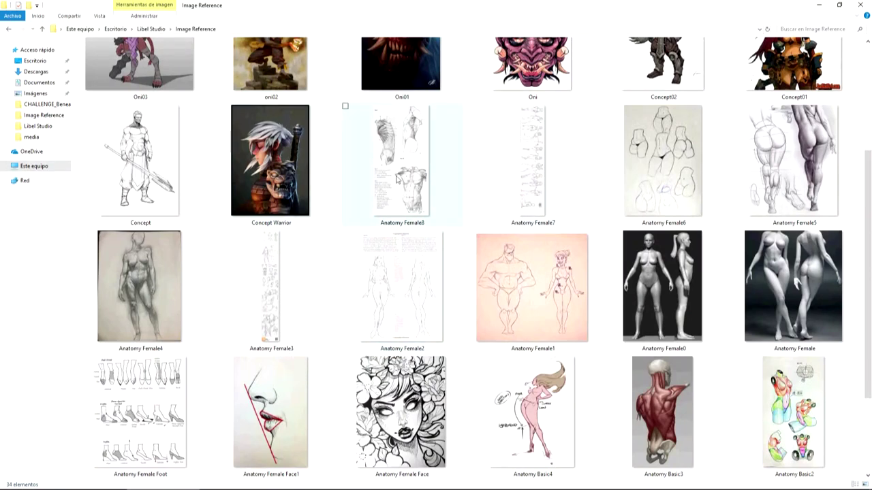
pyautogui.scroll(-2, 579, 293)
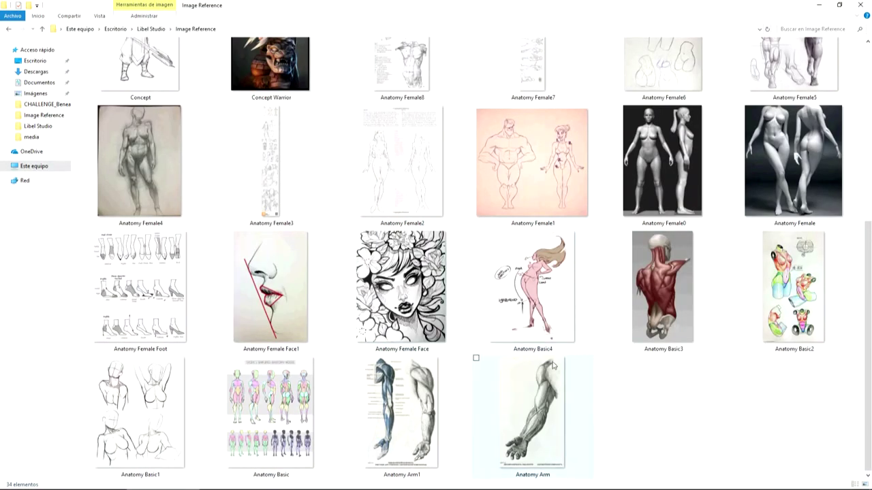
pyautogui.scroll(3, 553, 366)
pyautogui.scroll(2, 553, 366)
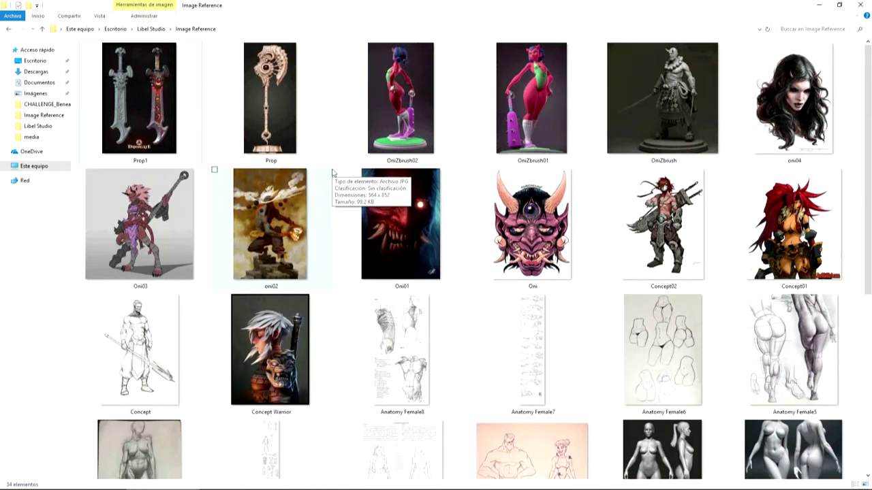
pyautogui.hotkey('alt', 'Tab')
pyautogui.hotkey('alt', 'Tab')
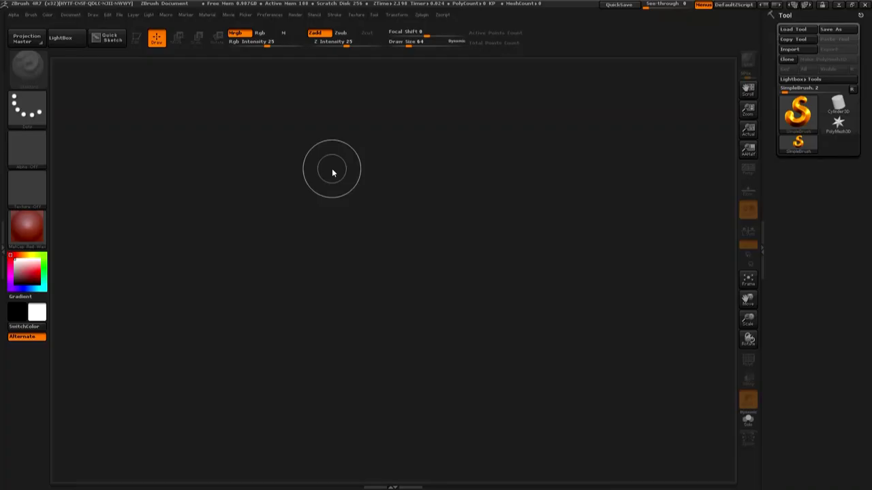
# - Start a new blank ZBrush document
pyautogui.click(69, 15)
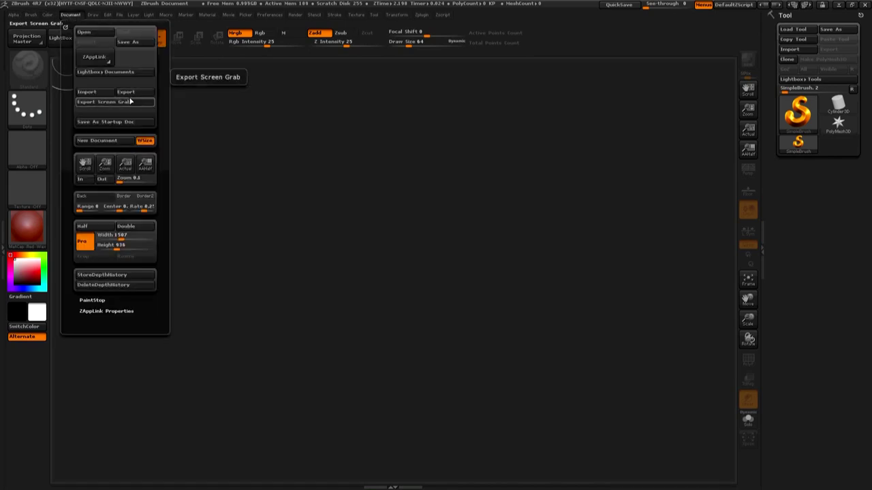
pyautogui.click(130, 101)
pyautogui.click(66, 15)
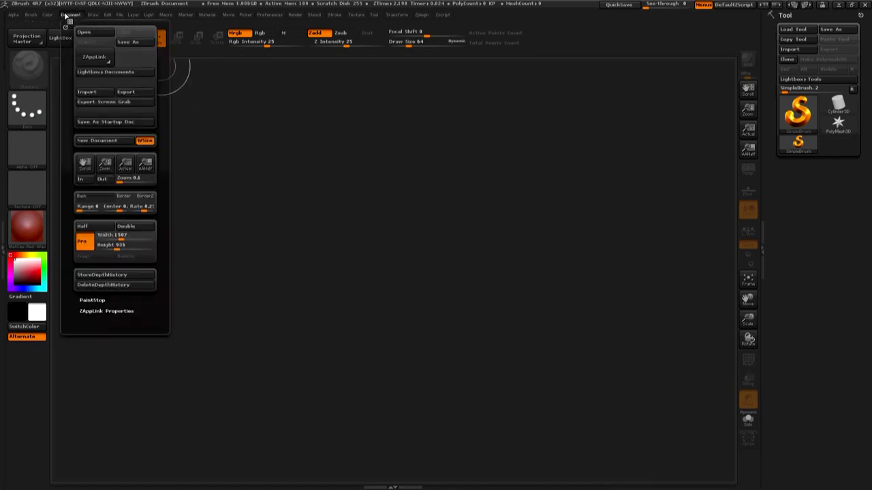
pyautogui.click(107, 140)
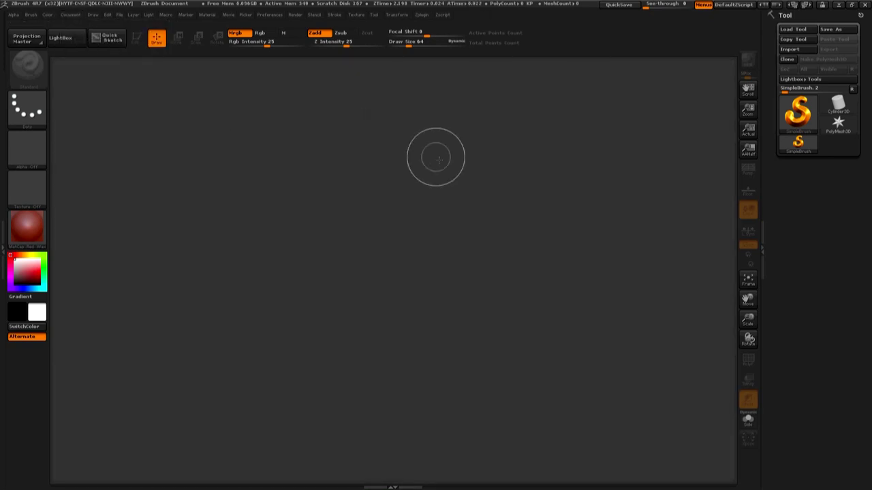
# - Replace MatCap Red Wax with BasicMaterial as the active material
pyautogui.click(38, 230)
pyautogui.click(31, 232)
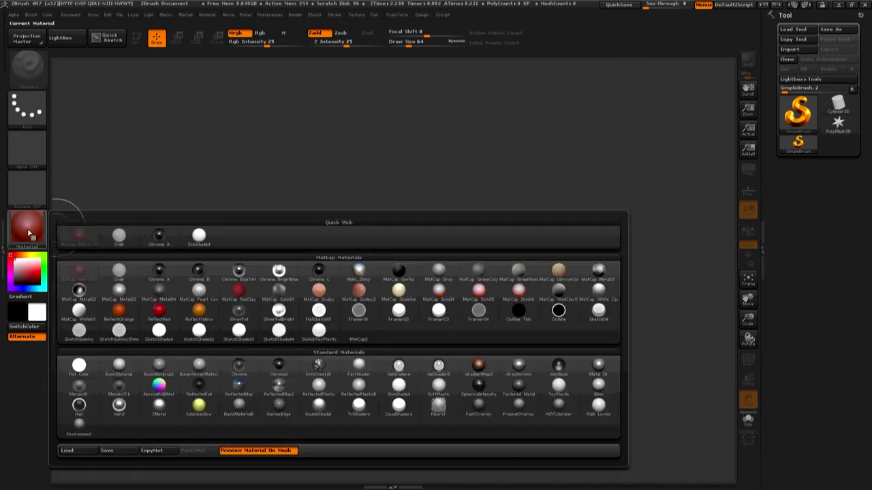
pyautogui.click(119, 385)
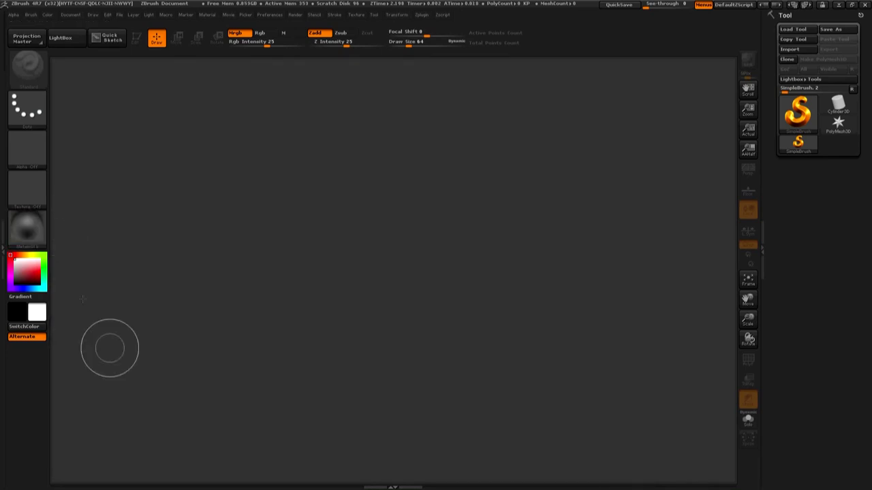
pyautogui.click(30, 234)
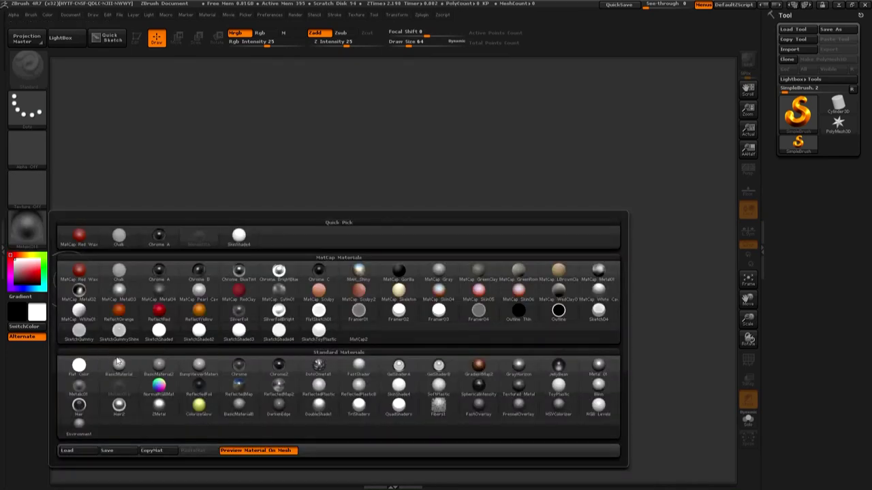
pyautogui.click(28, 231)
pyautogui.click(120, 368)
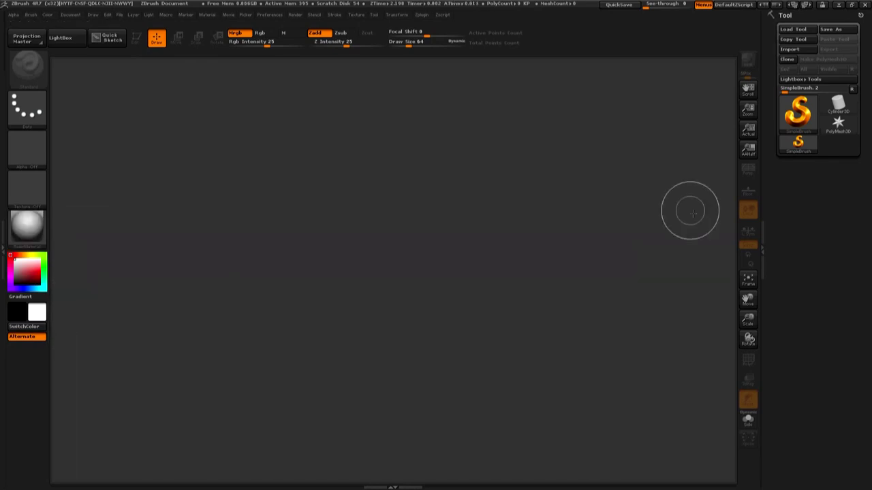
pyautogui.click(798, 113)
# - Draw a Sphere3D at canvas centre, enter Edit mode and make it PolyMesh3D (8,193 points)
pyautogui.click(391, 156)
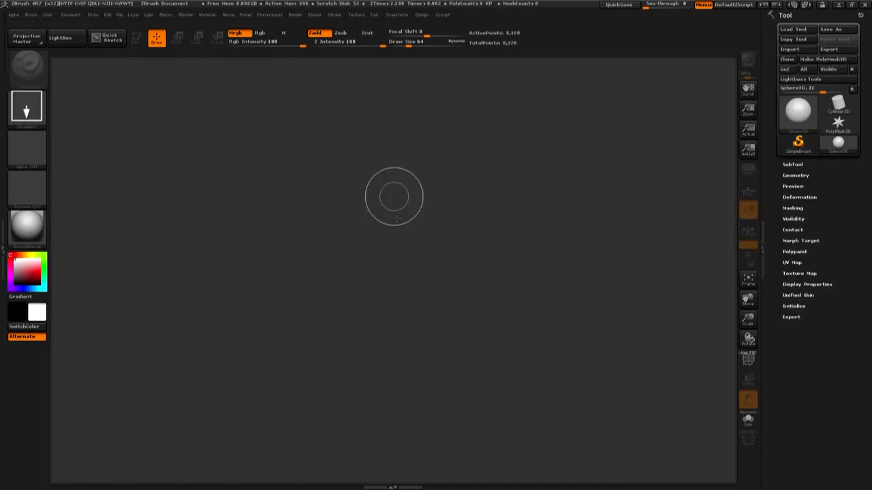
pyautogui.moveTo(371, 223); pyautogui.dragTo(375, 245)
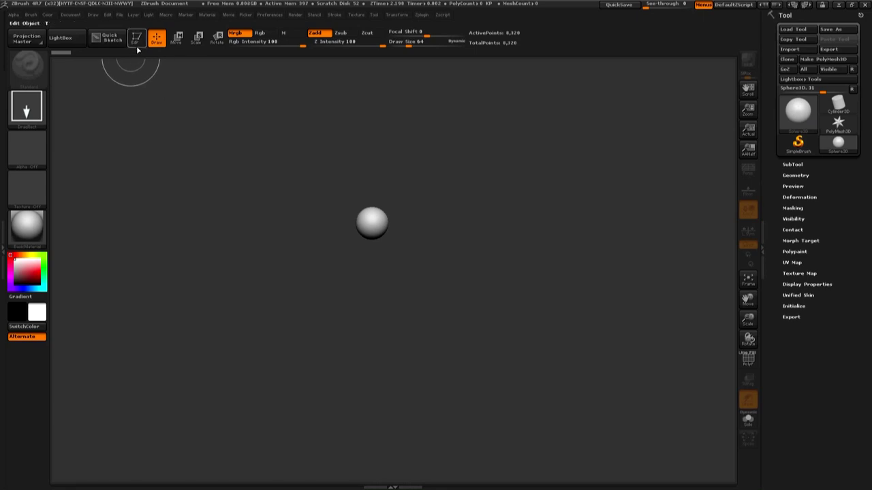
pyautogui.click(136, 43)
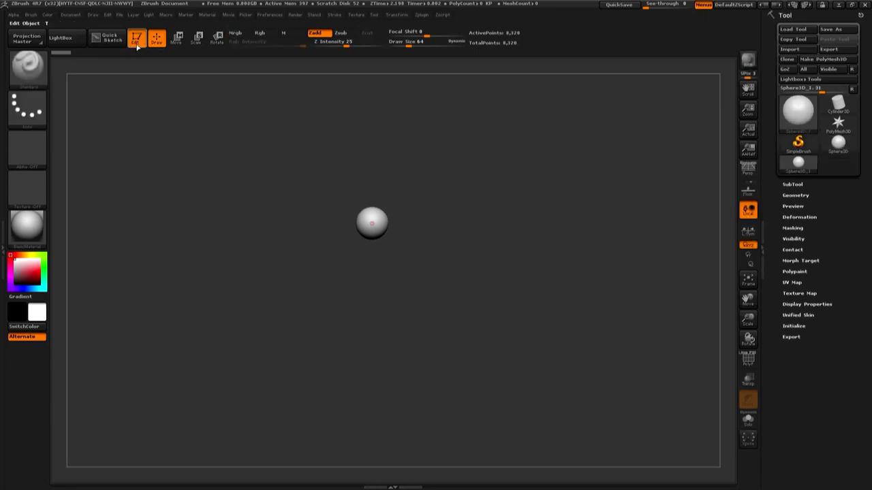
pyautogui.click(827, 59)
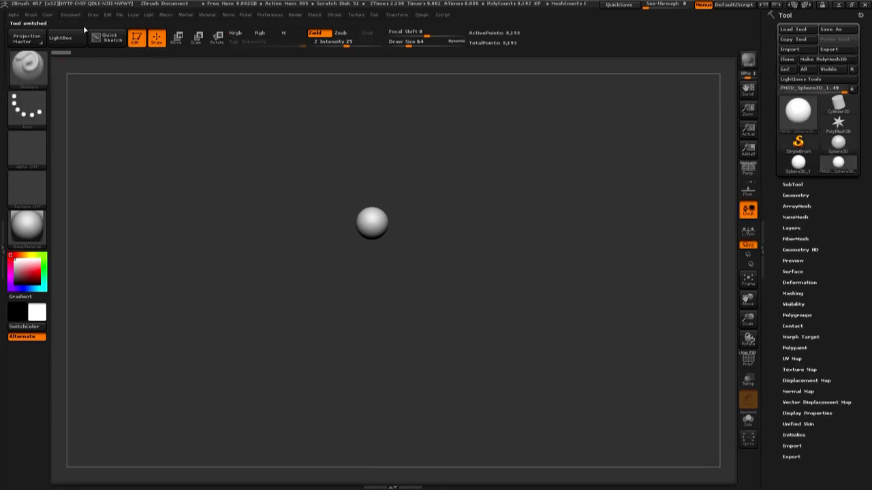
pyautogui.click(279, 15)
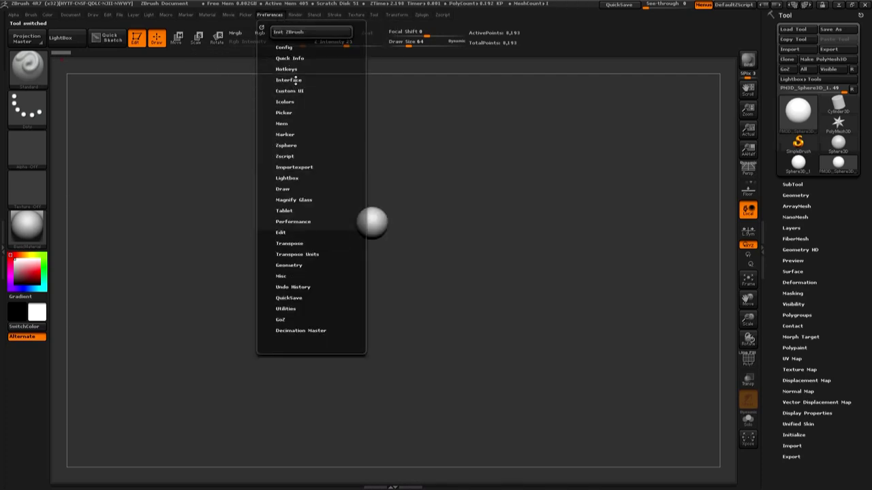
# - Enable Customize in Config and drag the TotalPoints and ActivePoints readouts off the top shelf
pyautogui.click(297, 53)
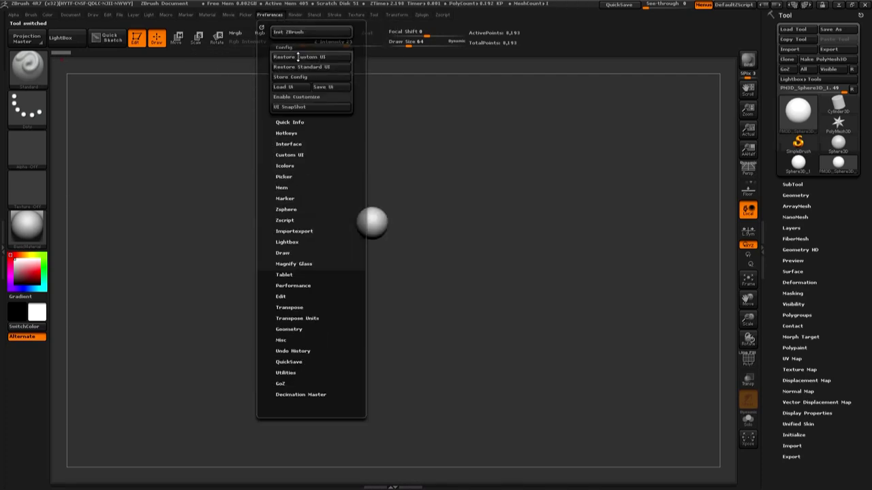
pyautogui.click(310, 98)
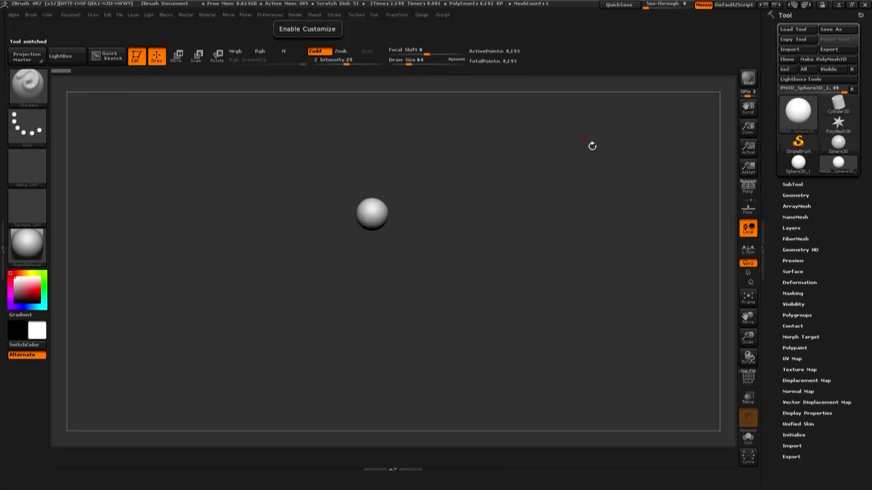
pyautogui.click(31, 15)
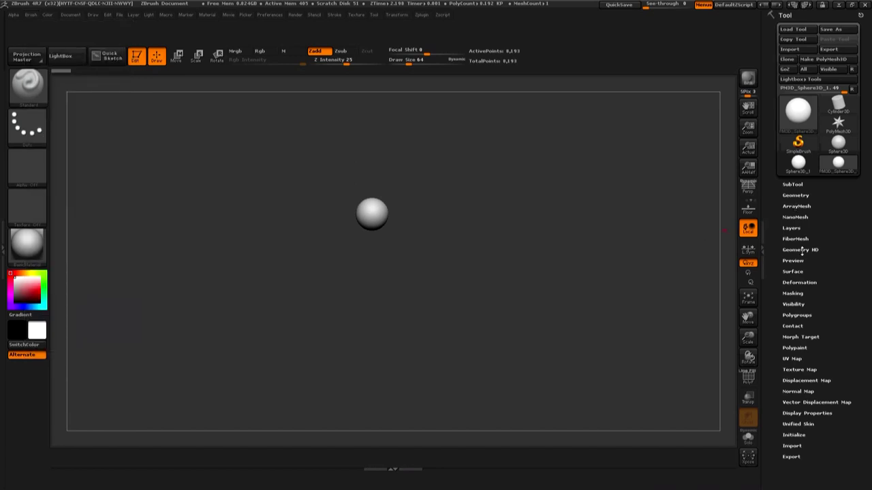
pyautogui.keyDown('ctrl'); pyautogui.keyDown('alt'); pyautogui.moveTo(495, 61); pyautogui.dragTo(512, 150); pyautogui.keyUp('alt'); pyautogui.keyUp('ctrl')
pyautogui.keyDown('ctrl'); pyautogui.keyDown('alt'); pyautogui.moveTo(507, 51); pyautogui.dragTo(521, 140); pyautogui.keyUp('alt'); pyautogui.keyUp('ctrl')
# - Add the DynaMesh toggle and its Resolution slider to the custom top shelf
pyautogui.click(810, 196)
pyautogui.click(796, 335)
pyautogui.keyDown('ctrl'); pyautogui.keyDown('alt'); pyautogui.moveTo(798, 354); pyautogui.dragTo(488, 56); pyautogui.keyUp('alt'); pyautogui.keyUp('ctrl')
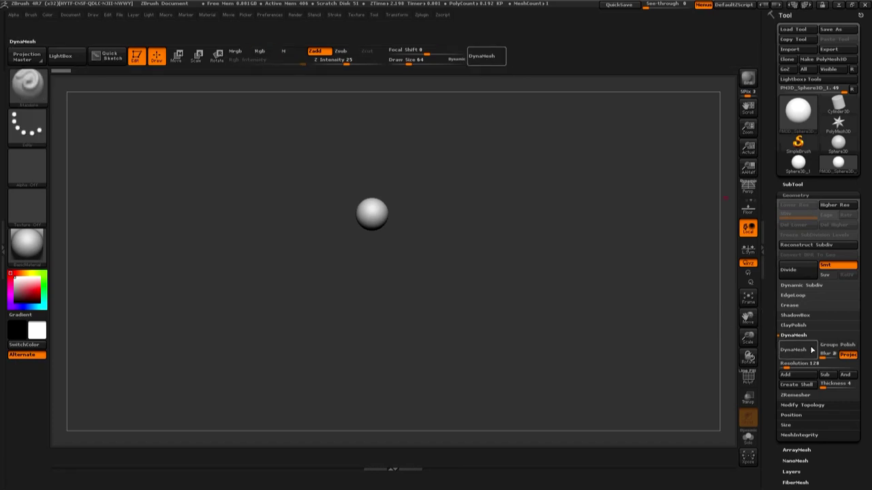
pyautogui.keyDown('ctrl'); pyautogui.keyDown('alt'); pyautogui.moveTo(820, 368); pyautogui.dragTo(540, 54); pyautogui.keyUp('alt'); pyautogui.keyUp('ctrl')
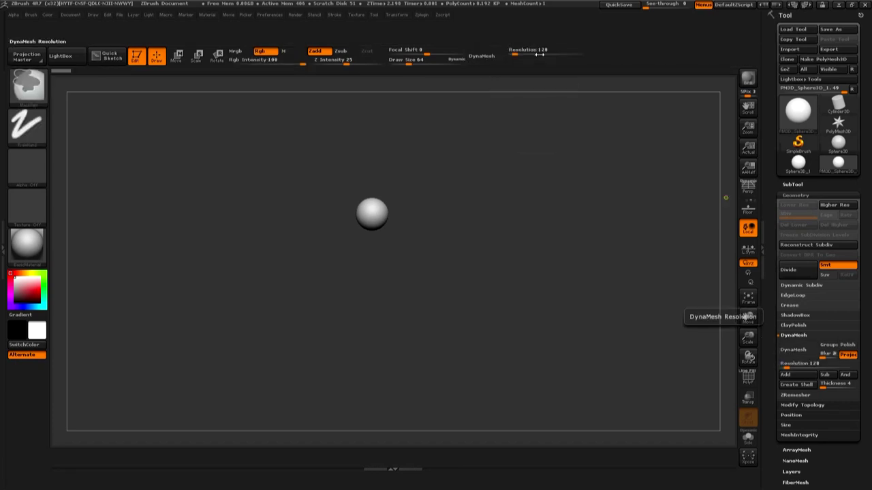
# - Divide the sphere once, then Del Lower and Del Higher back to a single 8.192 KP level
pyautogui.click(801, 336)
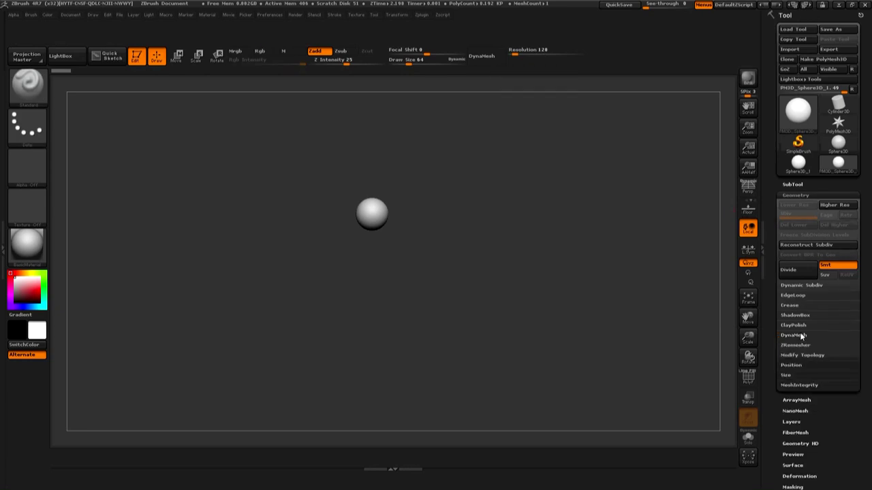
pyautogui.click(802, 336)
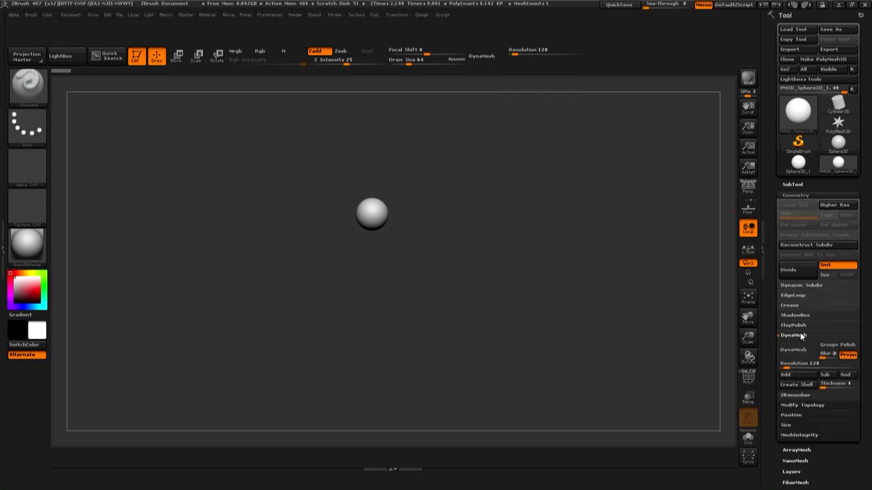
pyautogui.scroll(-2, 861, 442)
pyautogui.scroll(-1, 855, 422)
pyautogui.scroll(-1, 848, 402)
pyautogui.scroll(-2, 843, 387)
pyautogui.scroll(4, 817, 327)
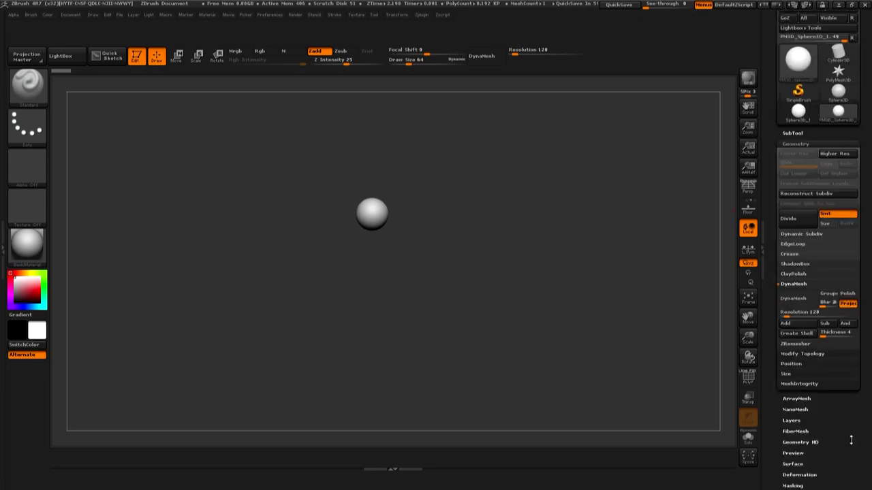
pyautogui.scroll(2, 804, 273)
pyautogui.click(800, 267)
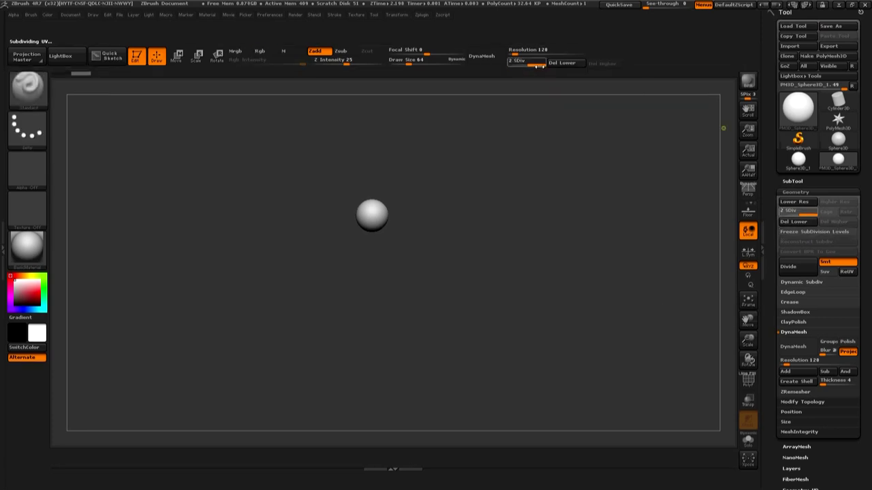
pyautogui.click(561, 64)
pyautogui.click(602, 63)
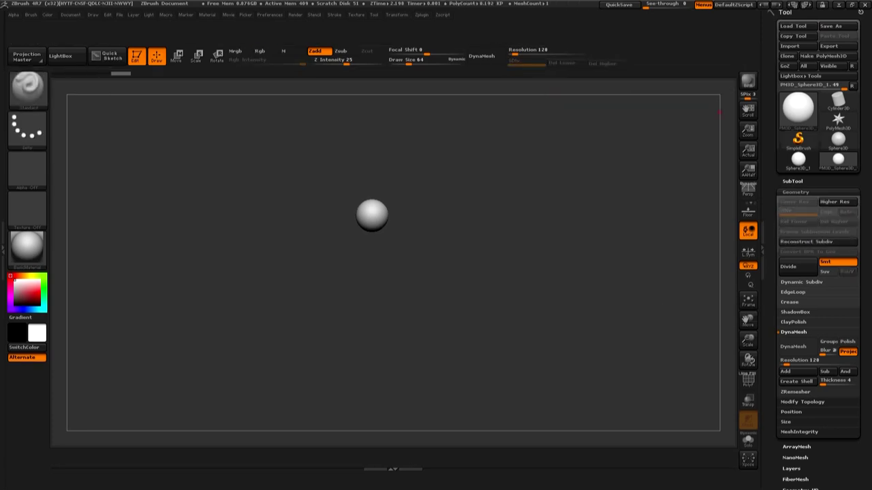
pyautogui.moveTo(826, 374); pyautogui.dragTo(827, 232)
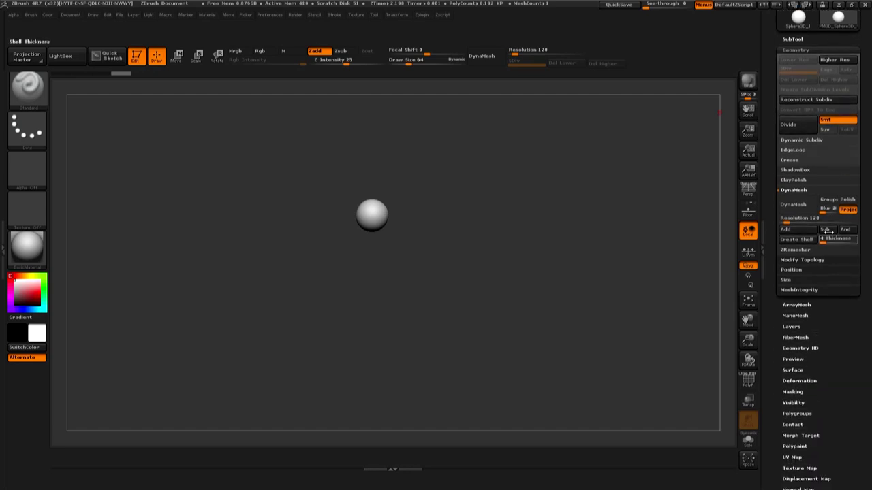
pyautogui.click(800, 193)
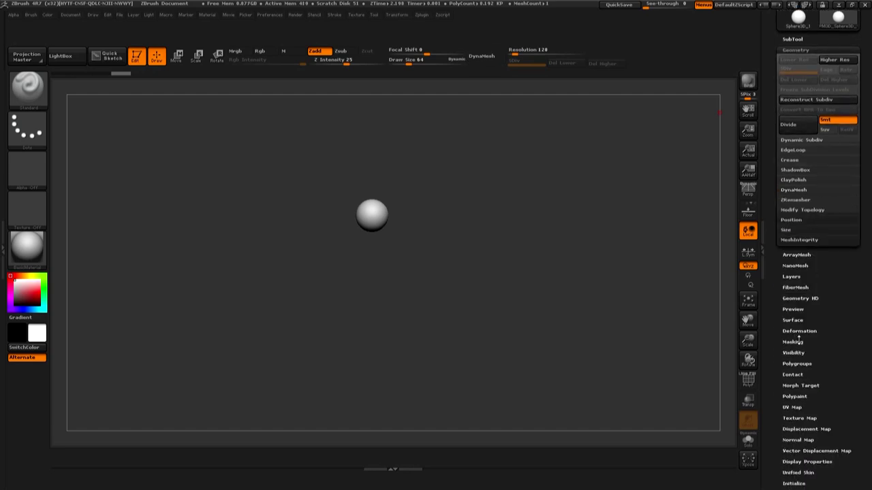
pyautogui.moveTo(853, 474); pyautogui.dragTo(853, 376)
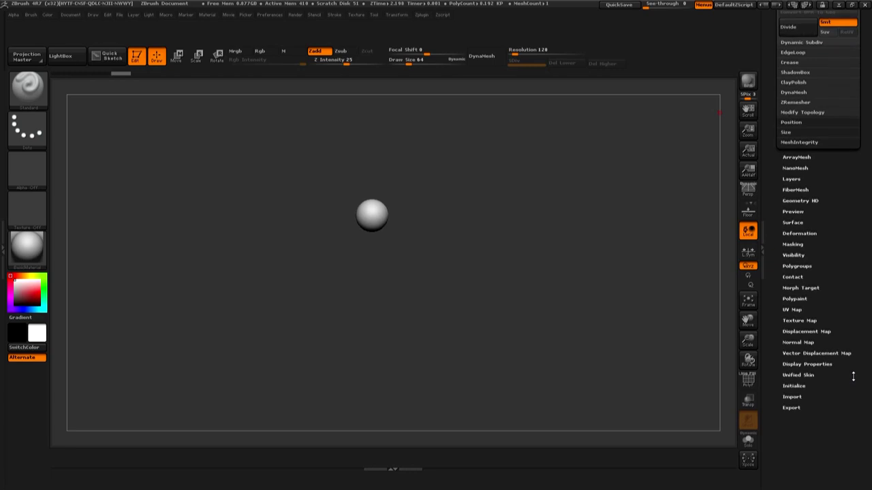
# - Add Auto Groups and Group Masked from Polygroups to the custom shelf
pyautogui.click(809, 267)
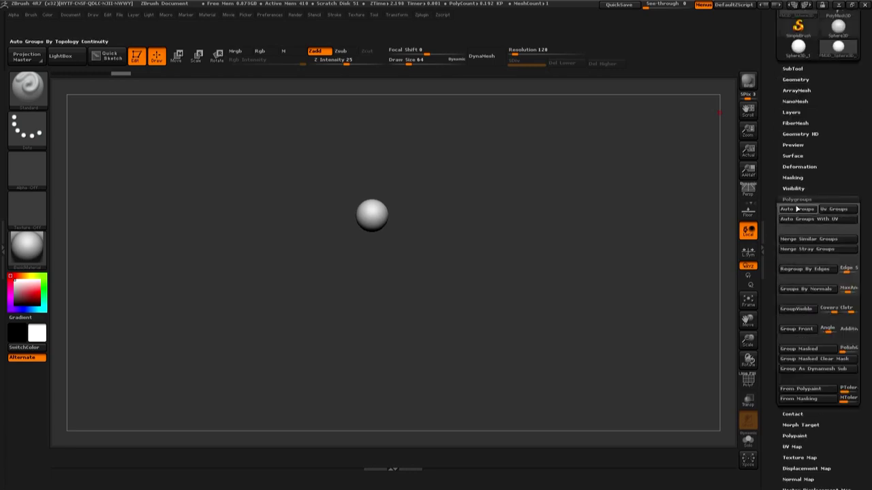
pyautogui.click(798, 211)
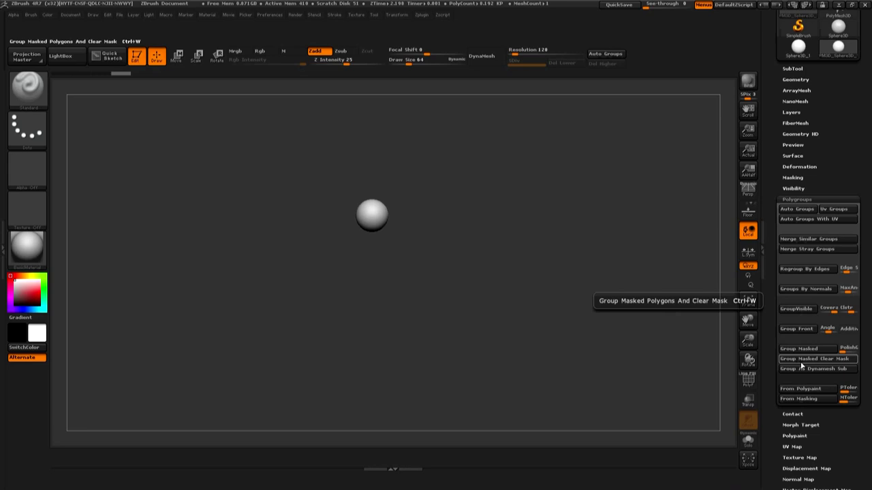
pyautogui.click(799, 349)
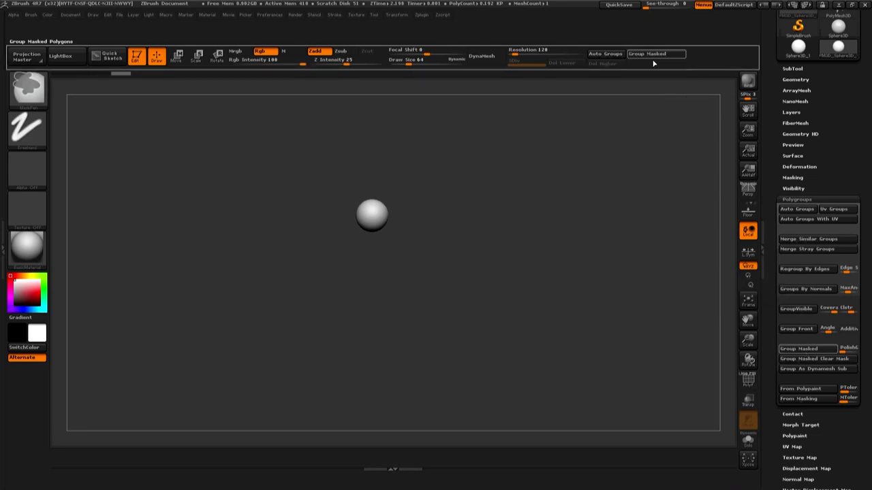
pyautogui.press('ctrl')
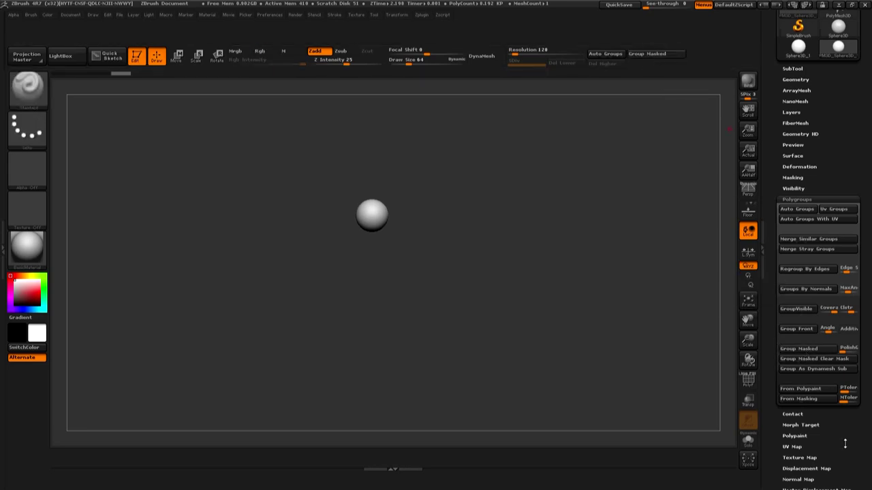
pyautogui.moveTo(847, 443)
pyautogui.mouseDown()
pyautogui.moveTo(846, 400)
pyautogui.moveTo(830, 354)
pyautogui.mouseUp()
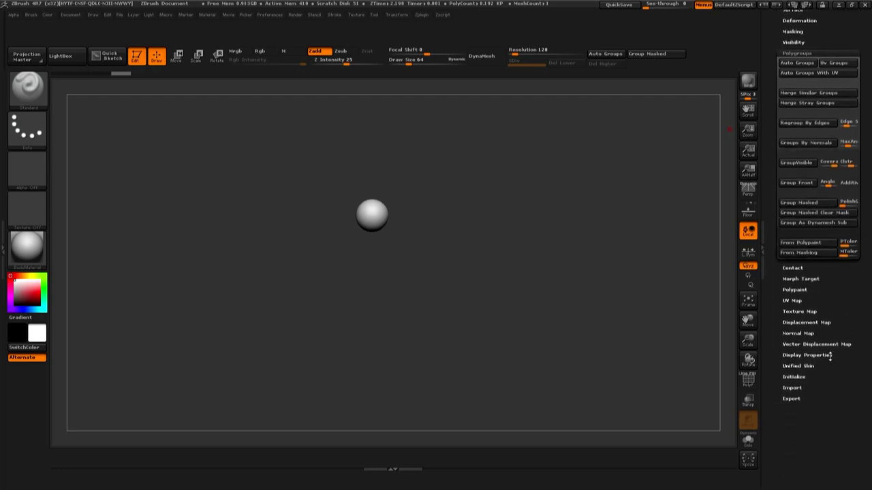
# - Add Flip, Mirror And Weld and Del Hidden to the custom shelf
pyautogui.click(831, 359)
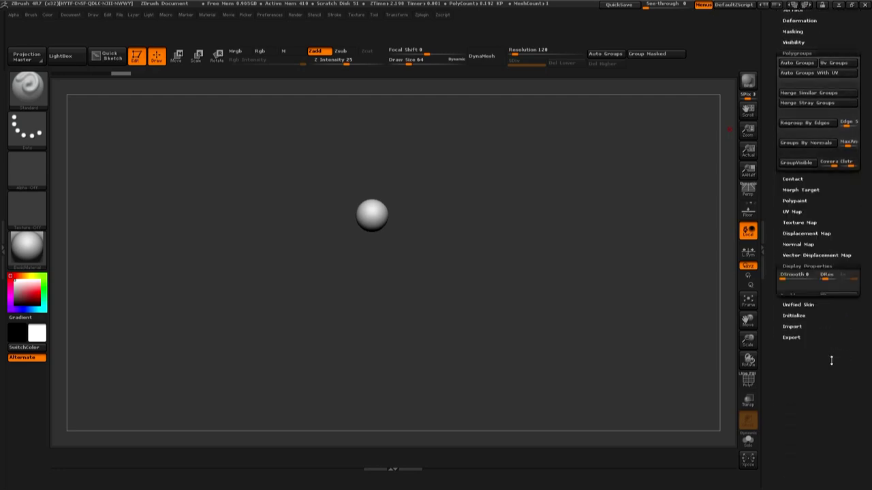
pyautogui.keyDown('ctrl'); pyautogui.keyDown('alt'); pyautogui.moveTo(824, 301); pyautogui.dragTo(644, 69); pyautogui.keyUp('alt'); pyautogui.keyUp('ctrl')
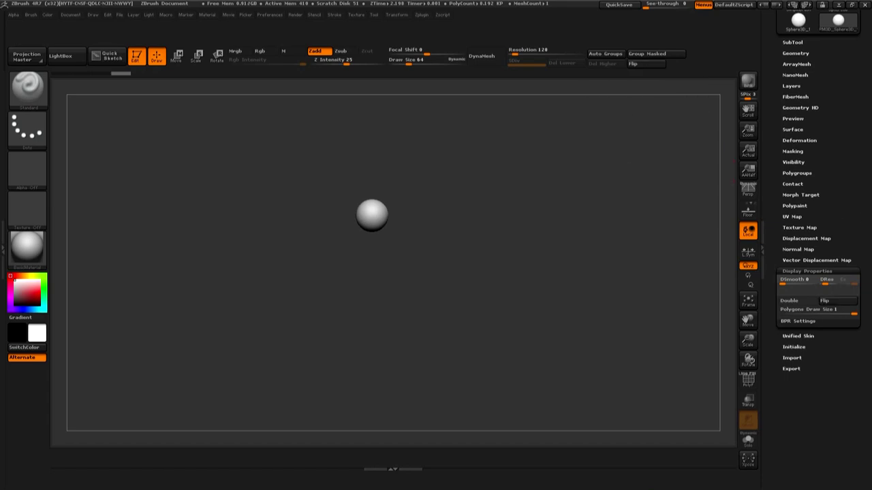
pyautogui.scroll(2, 862, 252)
pyautogui.click(808, 100)
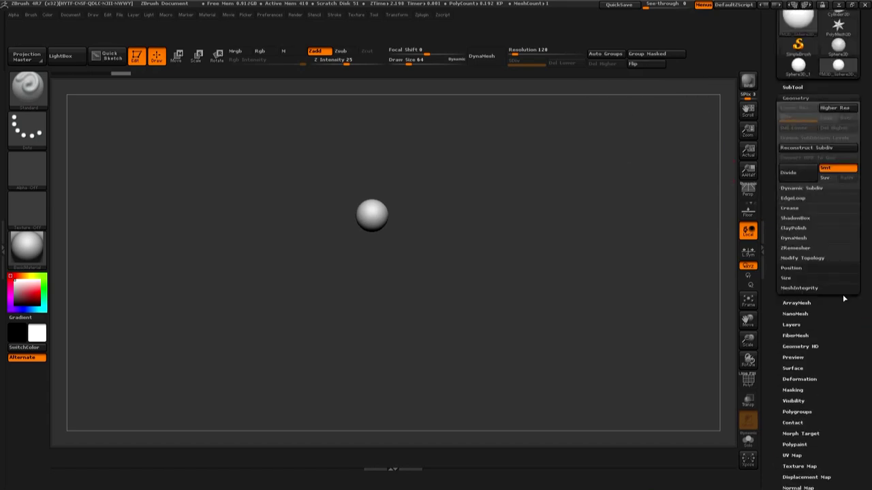
pyautogui.click(811, 258)
pyautogui.moveTo(803, 287)
pyautogui.keyDown('ctrl'); pyautogui.keyDown('alt'); pyautogui.mouseDown()
pyautogui.moveTo(690, 72)
pyautogui.moveTo(702, 65)
pyautogui.mouseUp(); pyautogui.keyUp('alt'); pyautogui.keyUp('ctrl')
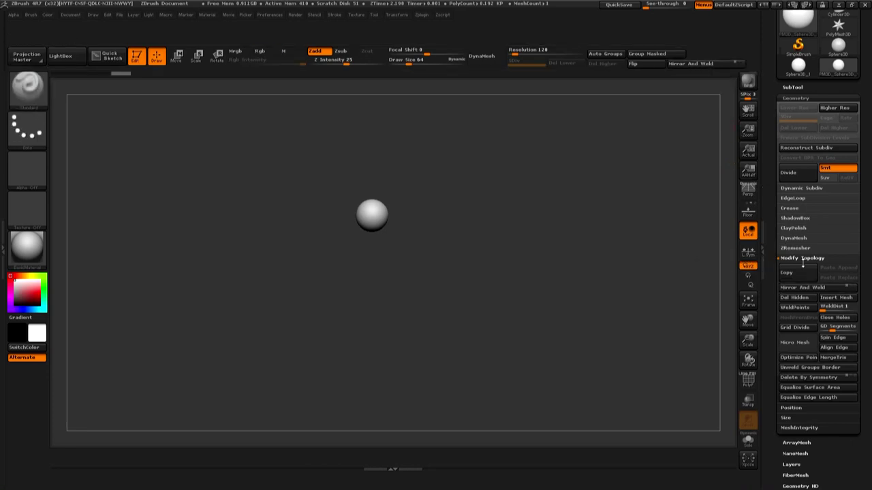
pyautogui.keyDown('ctrl'); pyautogui.keyDown('alt'); pyautogui.moveTo(794, 298); pyautogui.dragTo(703, 54); pyautogui.keyUp('alt'); pyautogui.keyUp('ctrl')
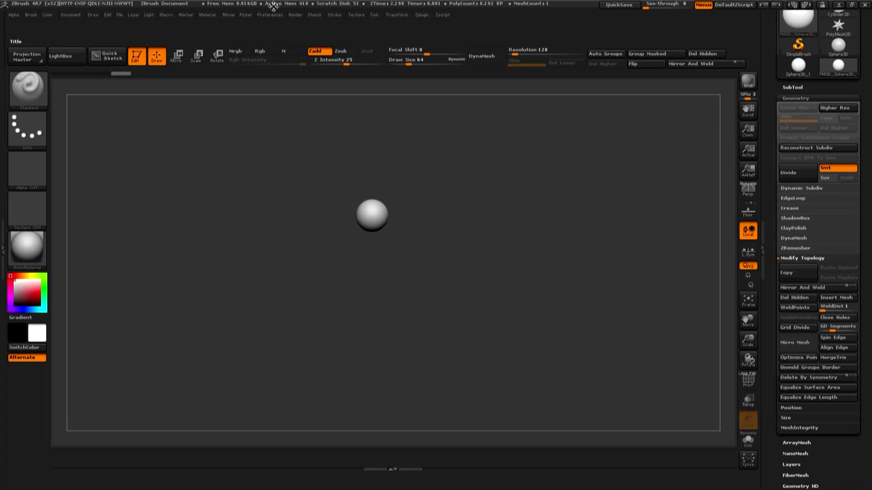
pyautogui.click(30, 14)
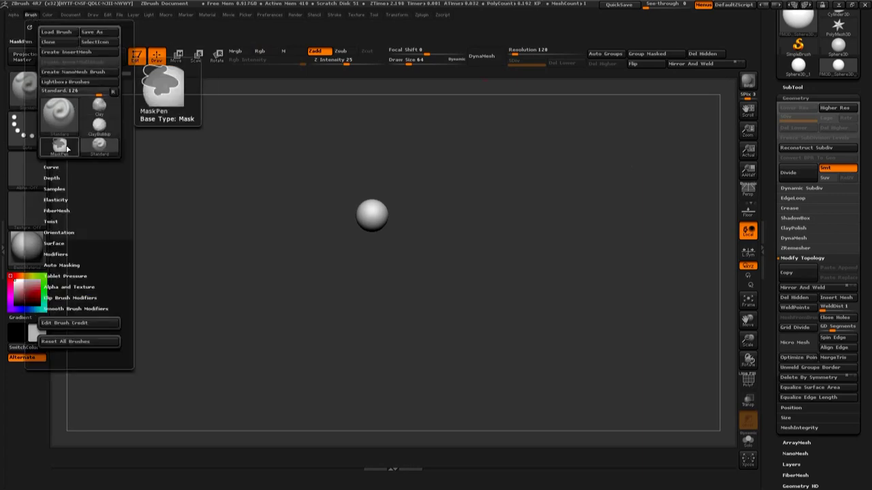
# - Place ClayBuildup and Standard on the quick brush shelf and make Standard current
pyautogui.moveTo(99, 124)
pyautogui.mouseDown()
pyautogui.moveTo(87, 453)
pyautogui.moveTo(75, 453)
pyautogui.mouseUp()
pyautogui.click(31, 15)
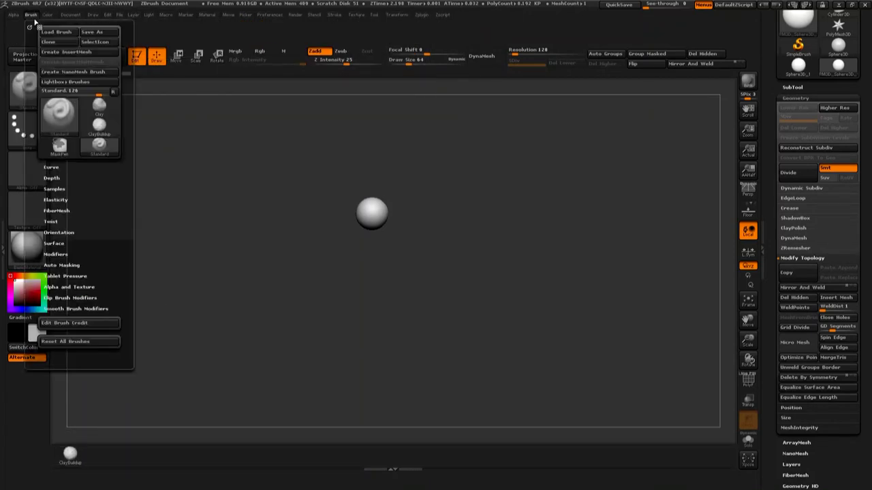
pyautogui.moveTo(99, 145)
pyautogui.mouseDown()
pyautogui.moveTo(122, 382)
pyautogui.moveTo(113, 458)
pyautogui.mouseUp()
pyautogui.click(110, 454)
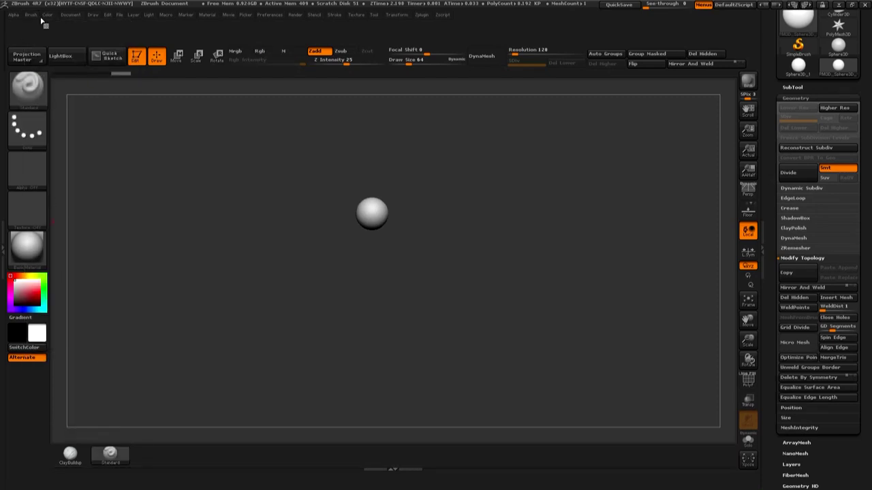
pyautogui.click(31, 14)
pyautogui.click(103, 143)
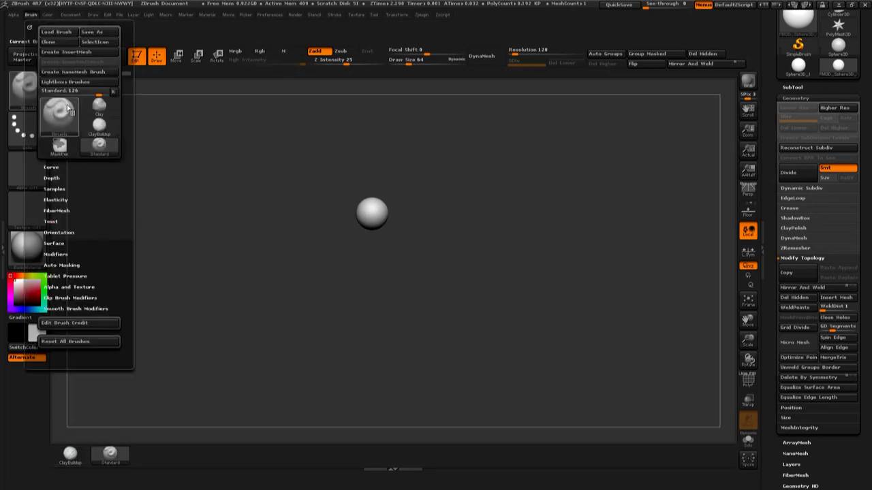
# - Load Move Topological, TrimDynamic, SnakeHook and MaskLasso from the full brush picker
pyautogui.click(70, 121)
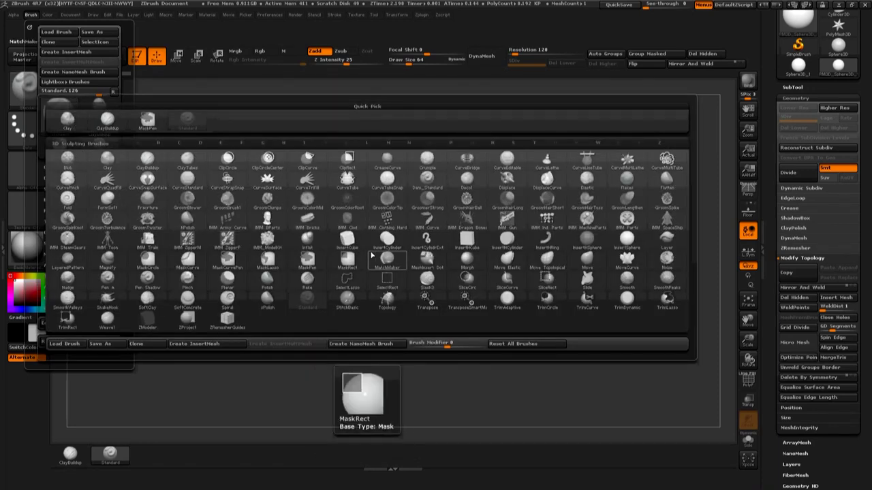
pyautogui.click(555, 262)
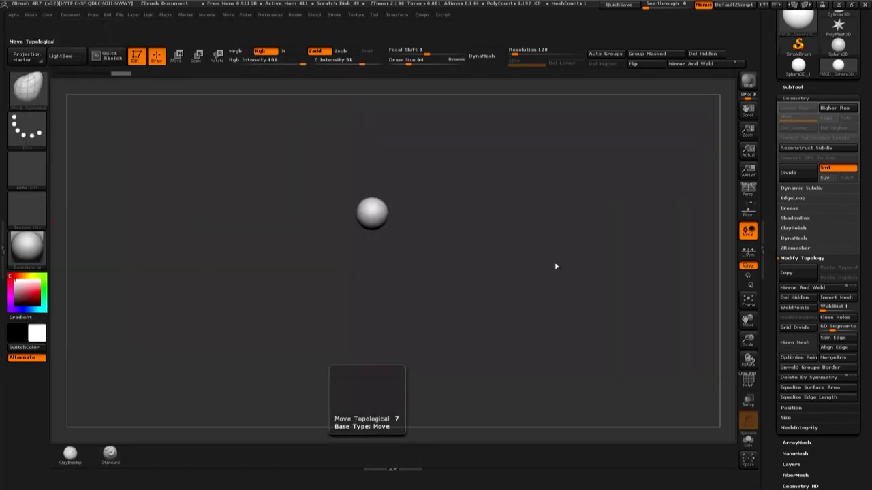
pyautogui.click(31, 15)
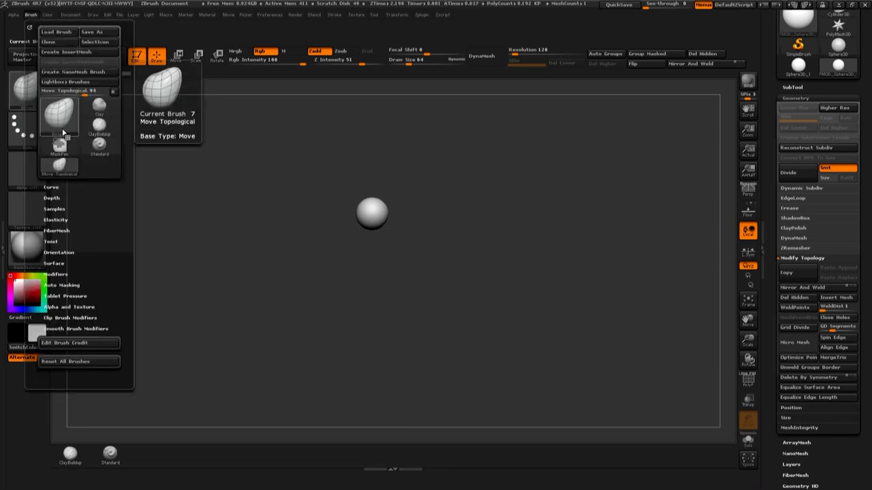
pyautogui.click(60, 112)
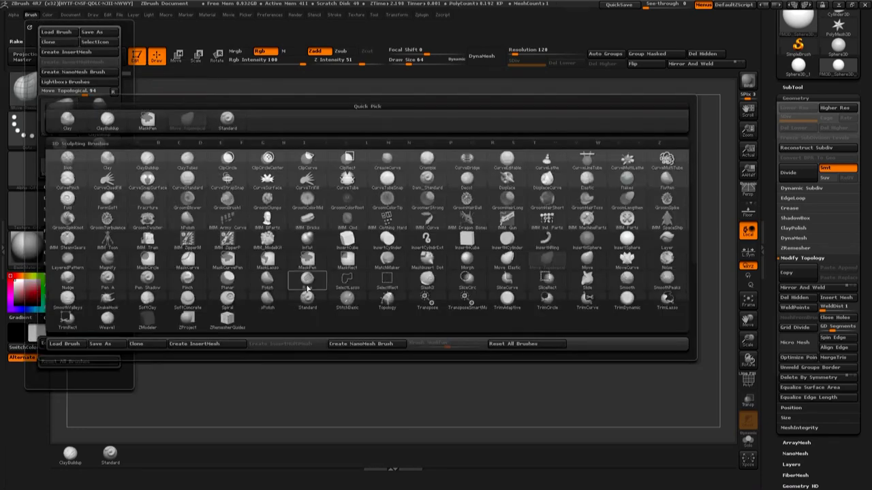
pyautogui.click(620, 299)
pyautogui.click(31, 15)
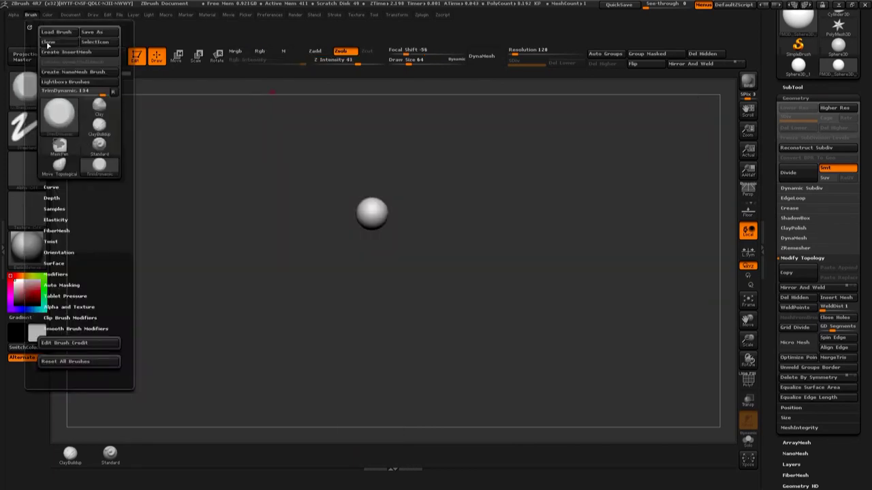
pyautogui.click(59, 112)
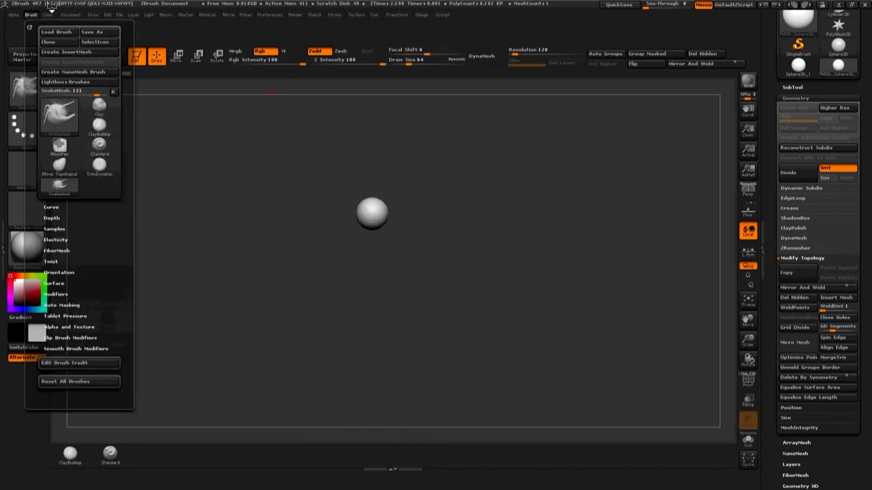
pyautogui.click(109, 299)
pyautogui.click(31, 15)
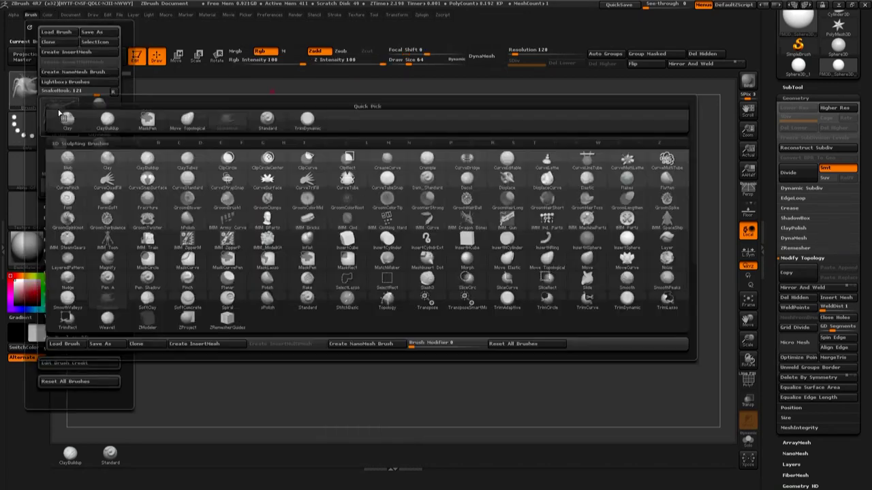
pyautogui.click(59, 112)
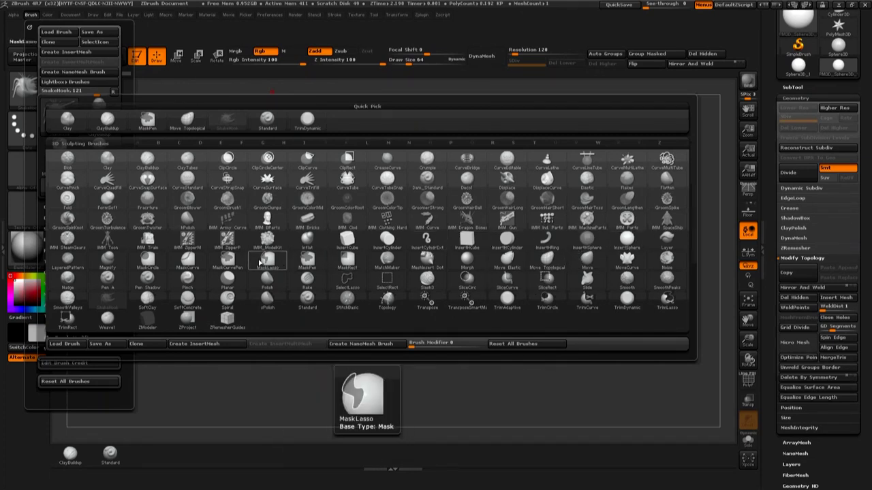
pyautogui.click(181, 259)
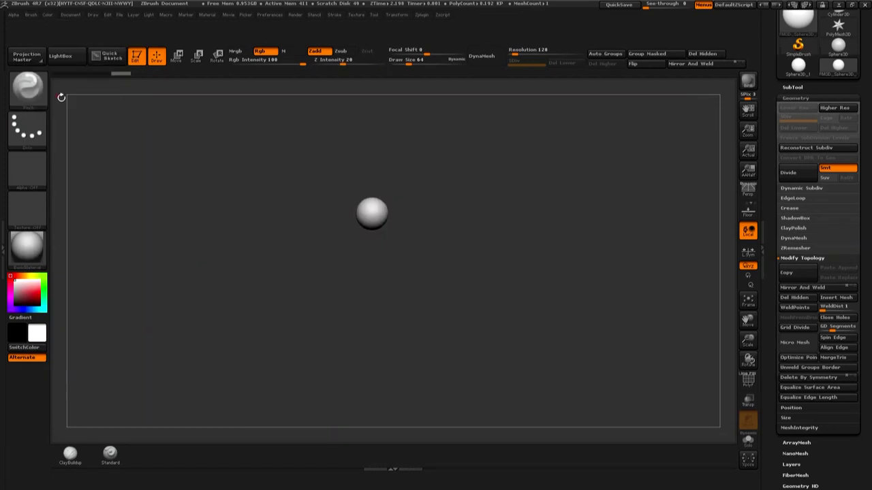
# - Load Morph, Slash3 and Inflat from the brush library, leaving Inflat active
pyautogui.click(28, 16)
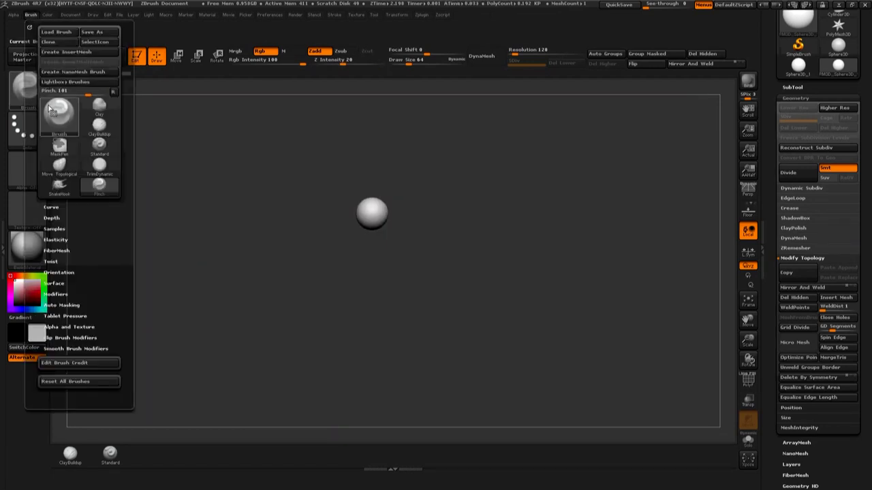
pyautogui.click(52, 108)
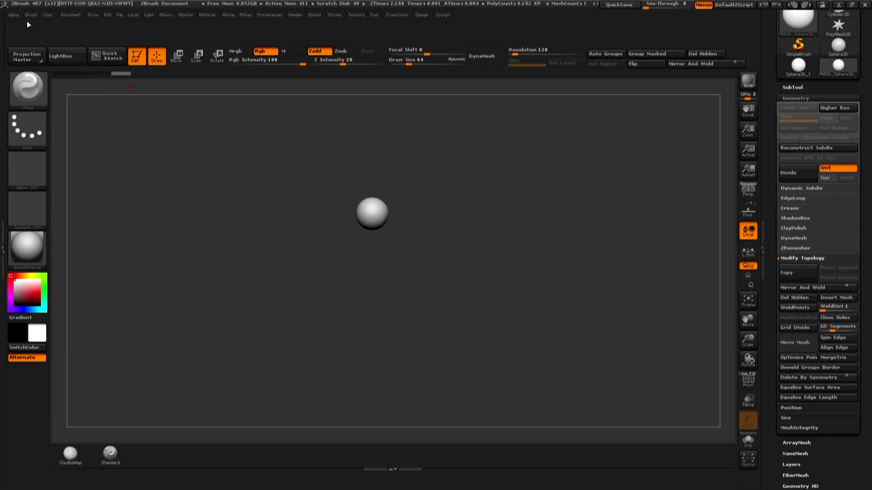
pyautogui.click(28, 16)
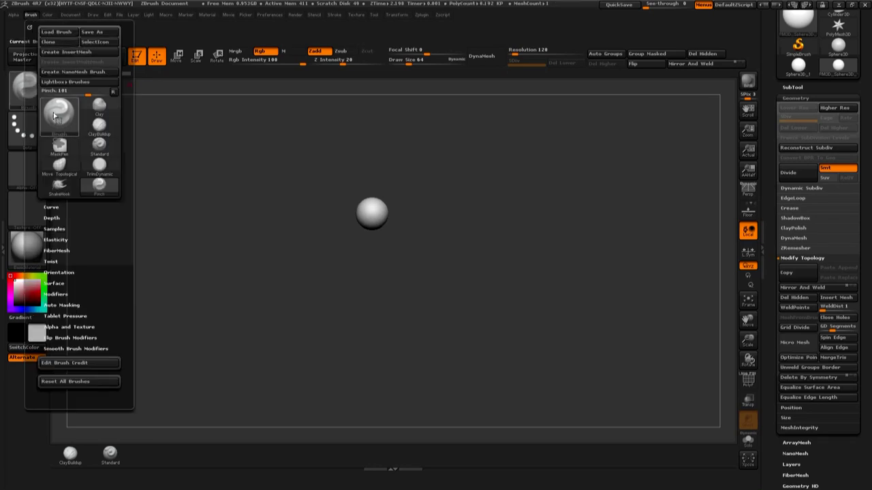
pyautogui.click(58, 116)
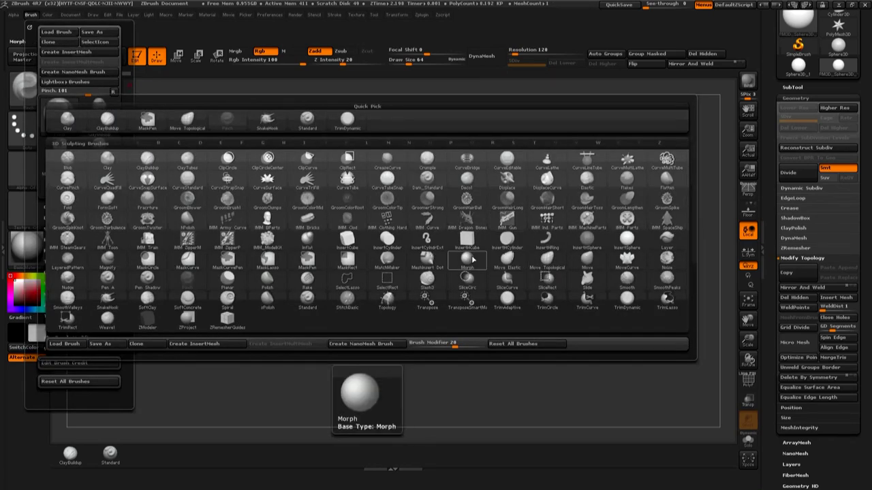
pyautogui.click(466, 259)
pyautogui.click(31, 15)
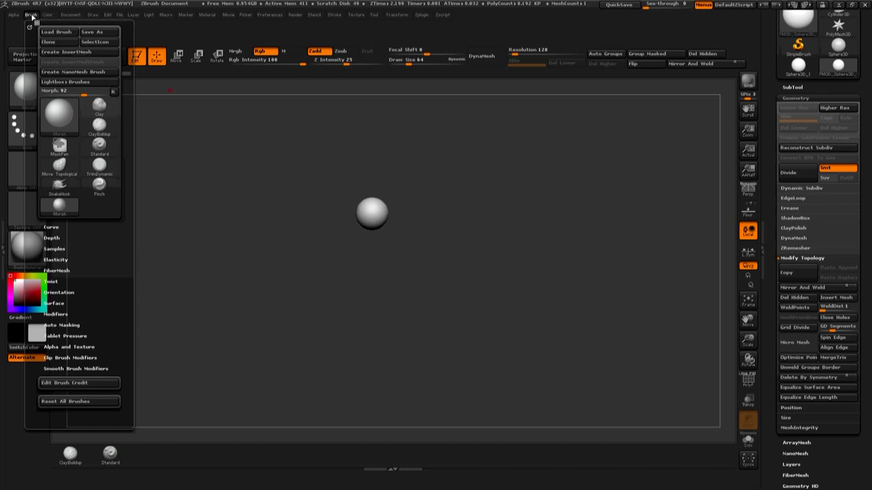
pyautogui.click(61, 120)
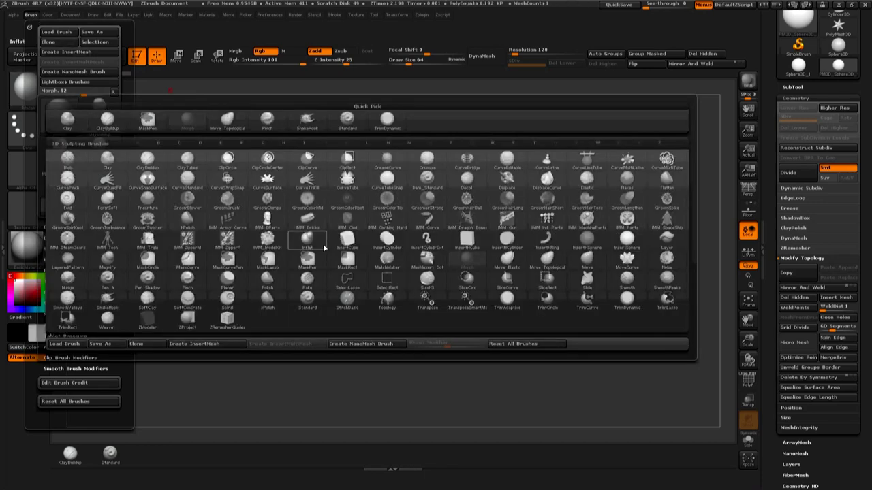
pyautogui.click(428, 285)
pyautogui.click(30, 15)
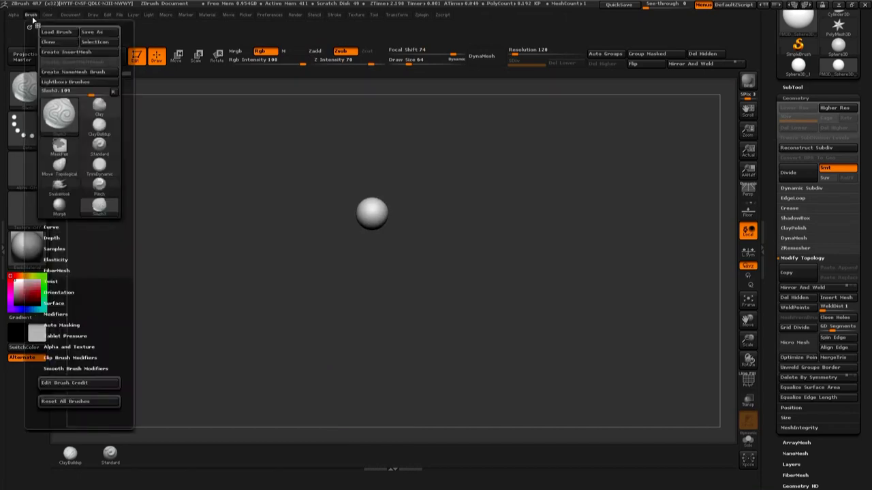
pyautogui.click(53, 124)
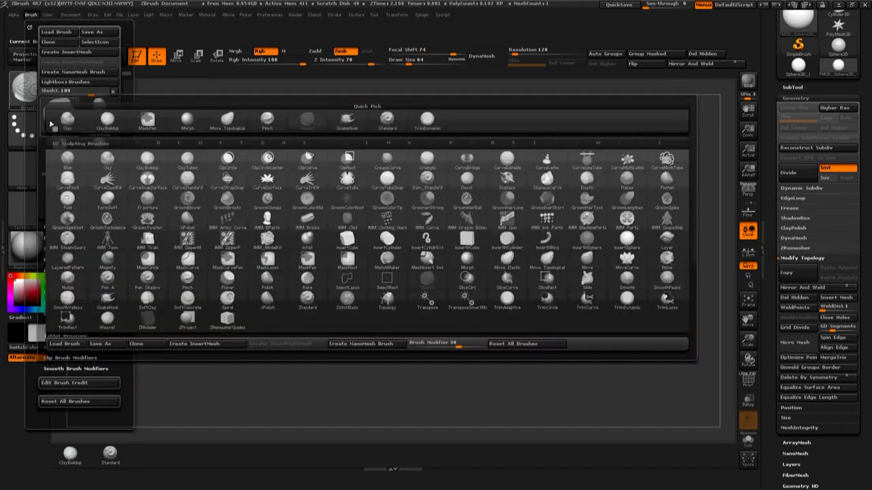
pyautogui.moveTo(307, 240)
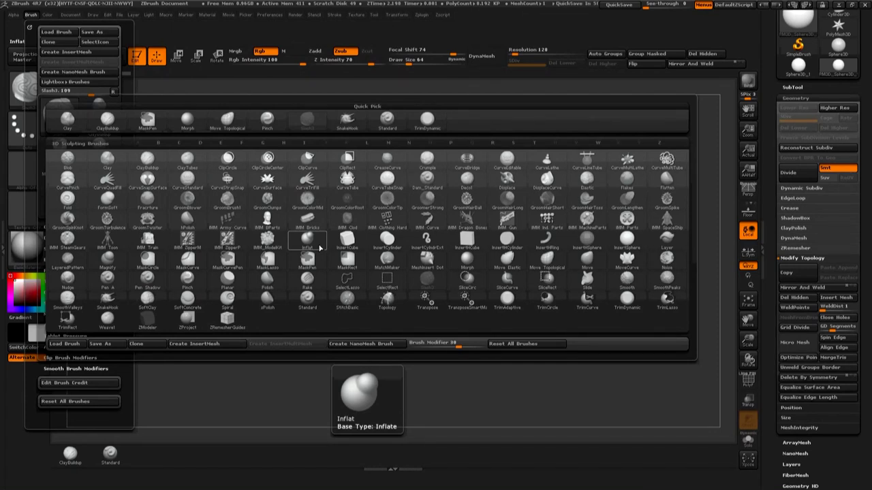
pyautogui.click(323, 249)
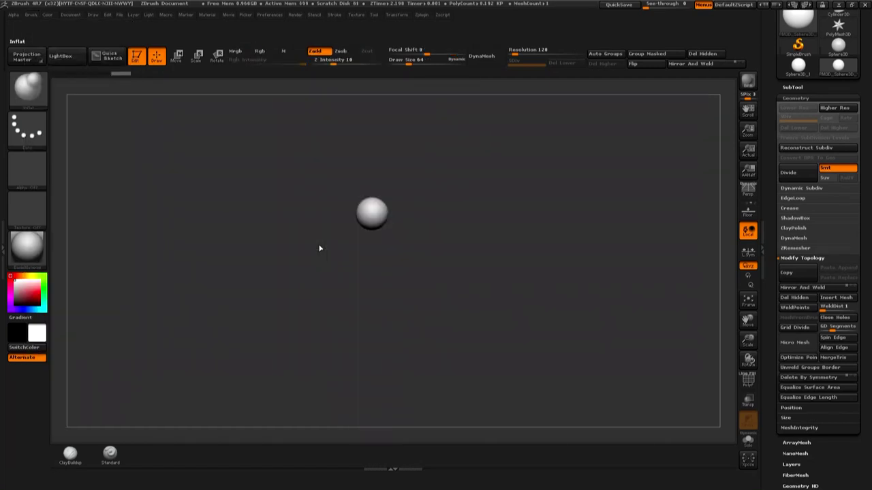
pyautogui.click(30, 15)
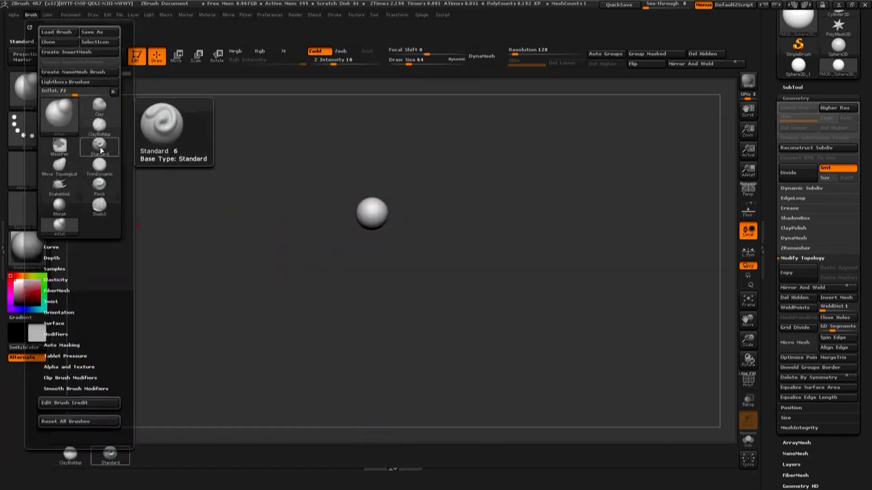
# - Add Slash3, Move Topological and SnakeHook to the custom brush shelf
pyautogui.click(99, 204)
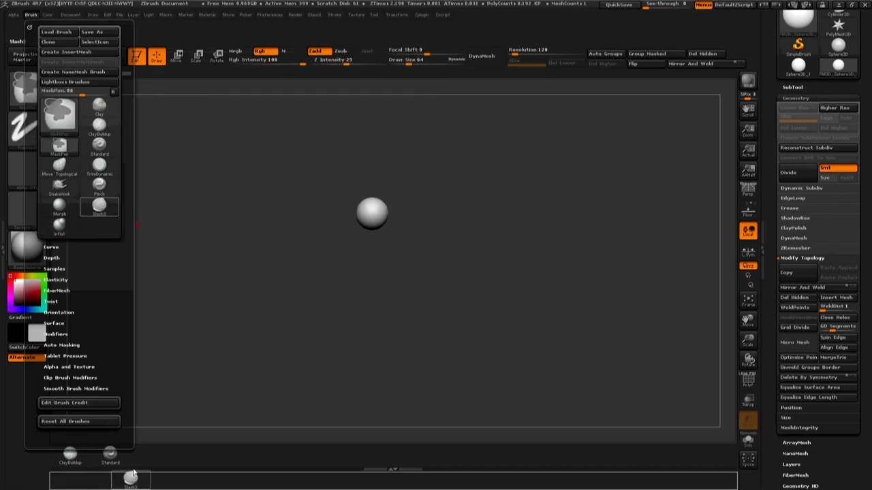
pyautogui.press('b')
pyautogui.press('i')
pyautogui.press('n')
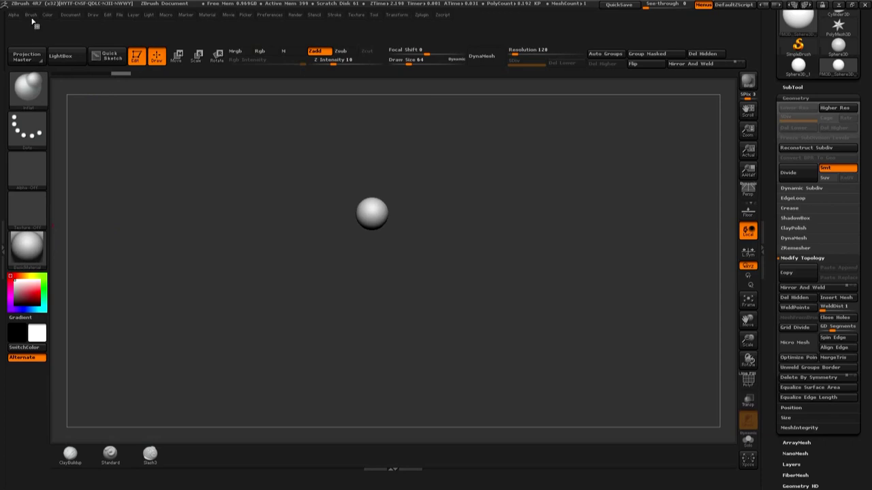
pyautogui.click(24, 87)
pyautogui.press('ctrl')
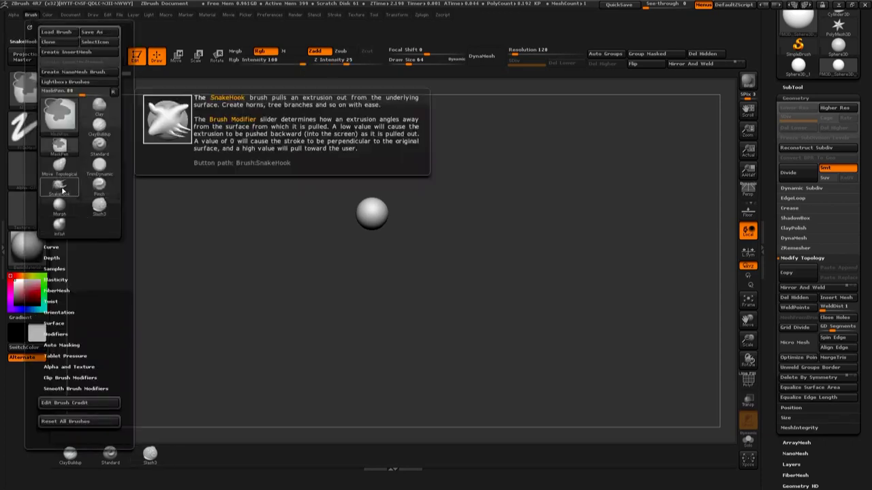
pyautogui.click(65, 166)
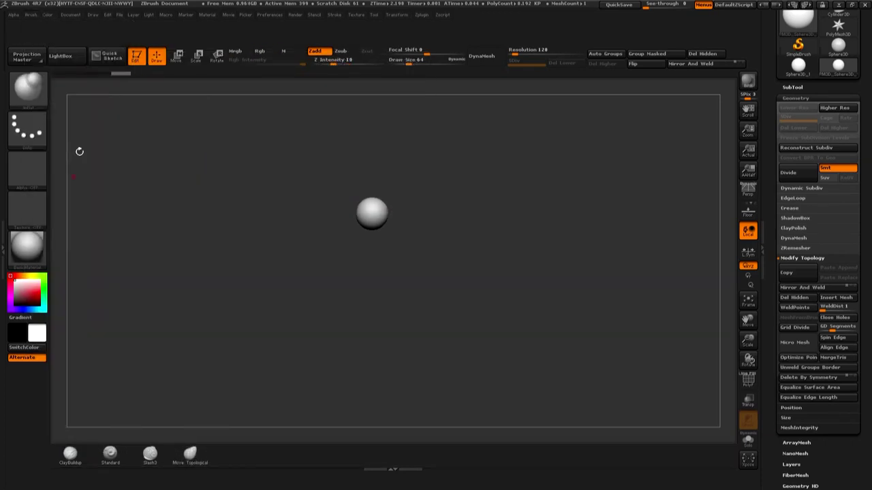
pyautogui.click(31, 15)
pyautogui.moveTo(59, 185)
pyautogui.keyDown('ctrl'); pyautogui.mouseDown()
pyautogui.moveTo(199, 377)
pyautogui.moveTo(229, 453)
pyautogui.mouseUp(); pyautogui.keyUp('ctrl')
# - Add Pinch, TrimDynamic, Inflat and Morph to the shelf after SnakeHook
pyautogui.click(32, 18)
pyautogui.click(99, 205)
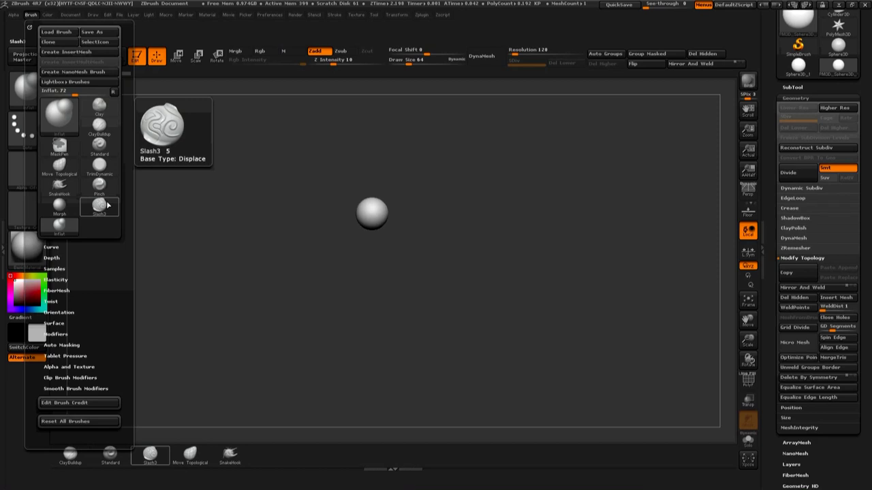
pyautogui.click(58, 226)
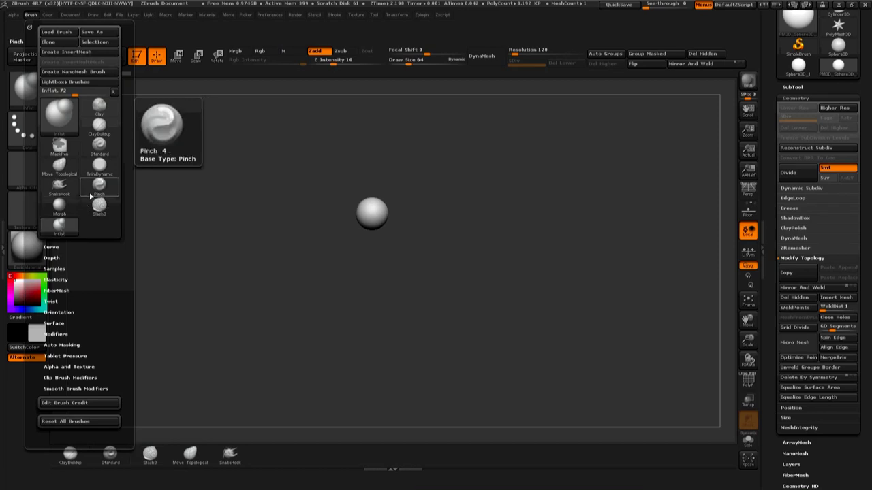
pyautogui.keyDown('ctrl'); pyautogui.moveTo(100, 184); pyautogui.dragTo(259, 461); pyautogui.keyUp('ctrl')
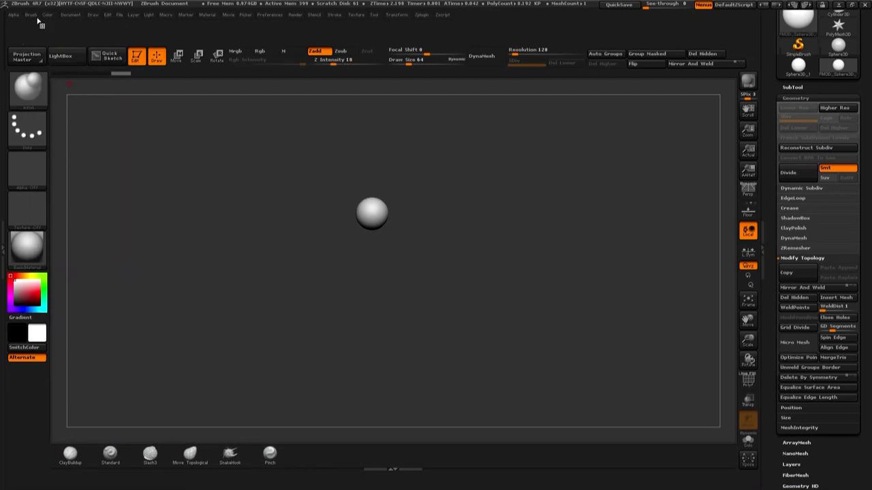
pyautogui.click(24, 85)
pyautogui.keyDown('ctrl'); pyautogui.moveTo(99, 165); pyautogui.dragTo(307, 455); pyautogui.keyUp('ctrl')
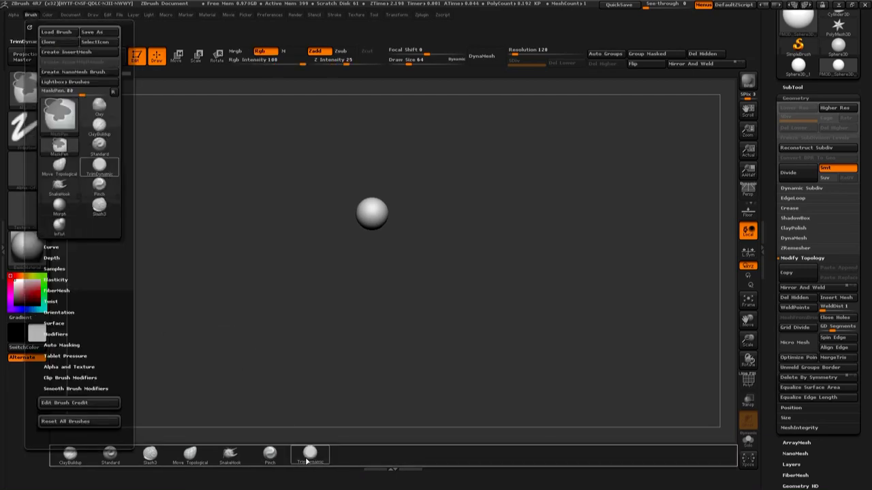
pyautogui.click(27, 87)
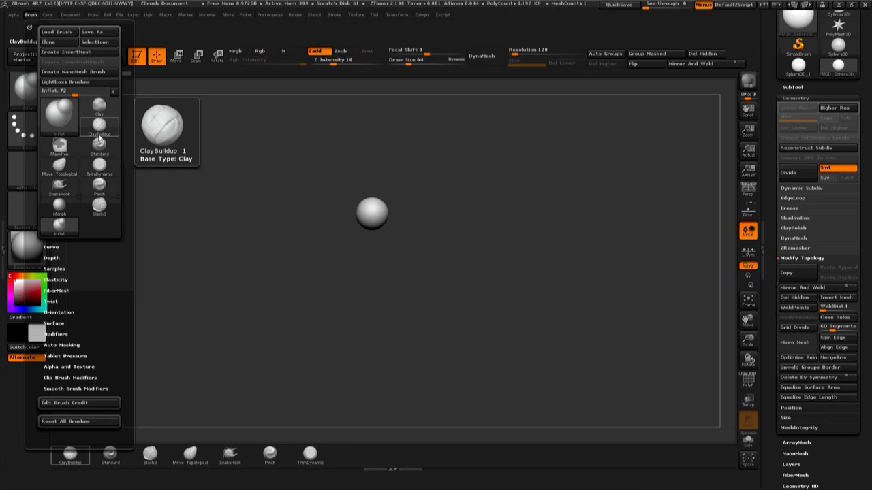
pyautogui.keyDown('ctrl'); pyautogui.moveTo(61, 238); pyautogui.dragTo(346, 460); pyautogui.keyUp('ctrl')
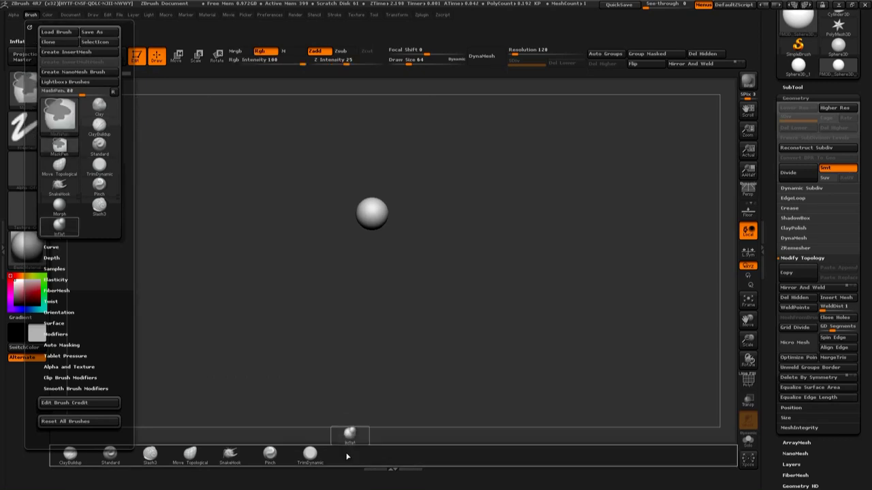
pyautogui.click(31, 14)
pyautogui.keyDown('ctrl'); pyautogui.moveTo(59, 204); pyautogui.dragTo(390, 455); pyautogui.keyUp('ctrl')
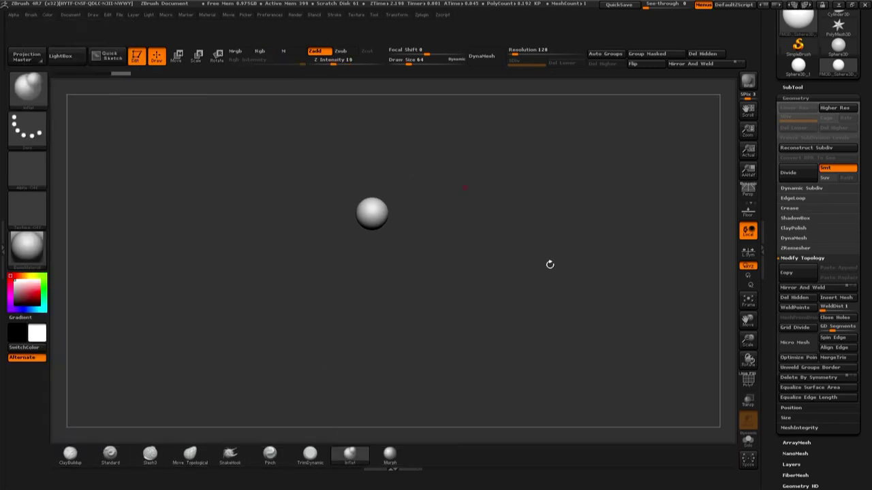
# - Place the Stroke LazyMouse and LazyRadius controls on the shelf beside Morph
pyautogui.click(336, 14)
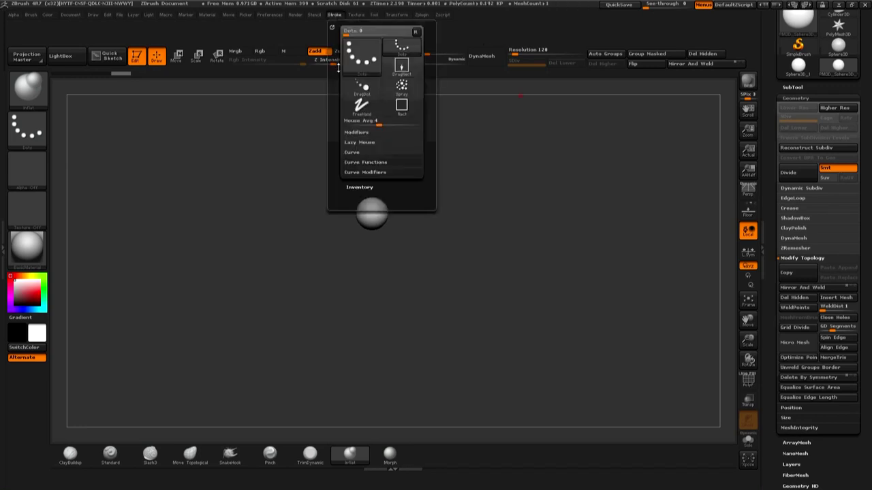
pyautogui.click(368, 143)
pyautogui.press('ctrl')
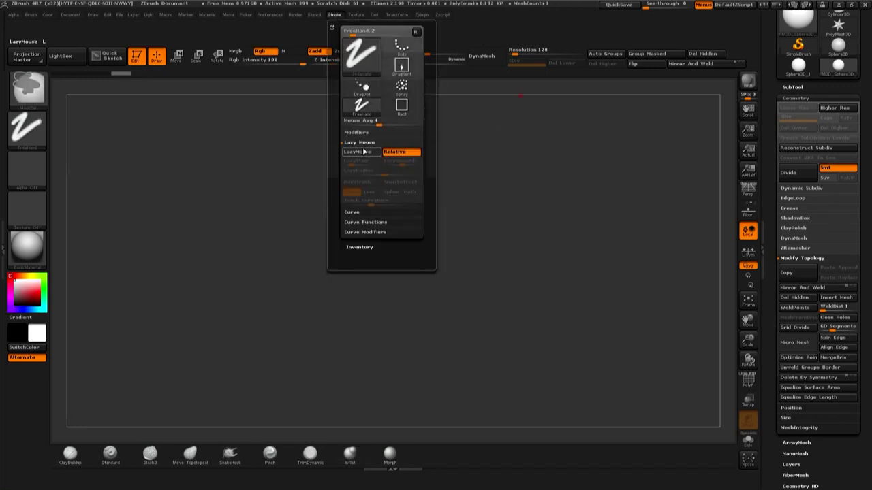
pyautogui.click(334, 15)
pyautogui.press('ctrl')
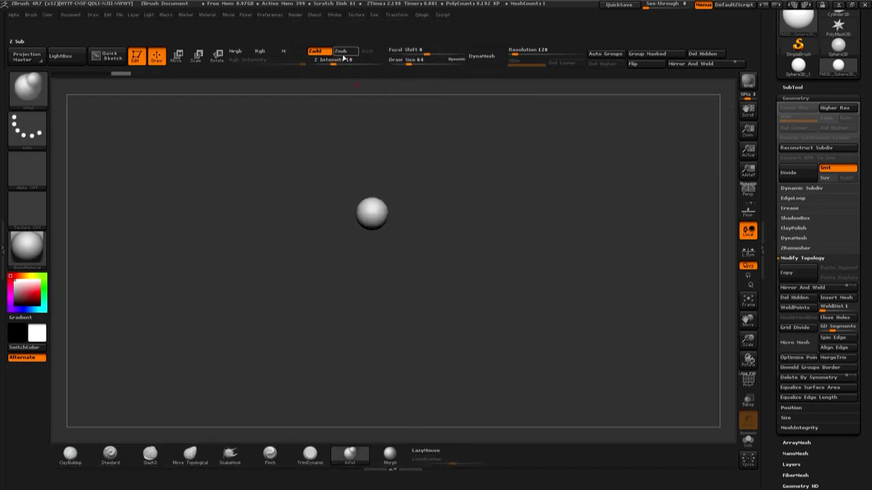
pyautogui.click(335, 15)
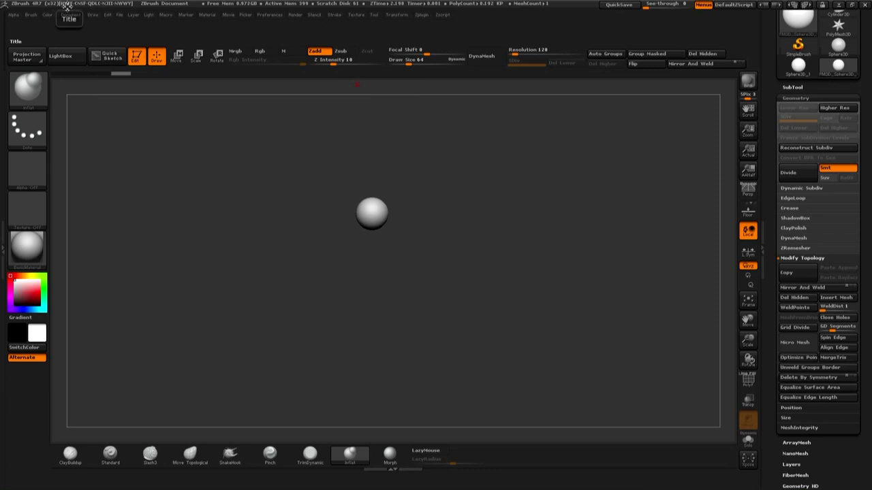
# - Add the BackFaceMask toggle from the brush Auto Masking settings to the custom shelf
pyautogui.click(32, 14)
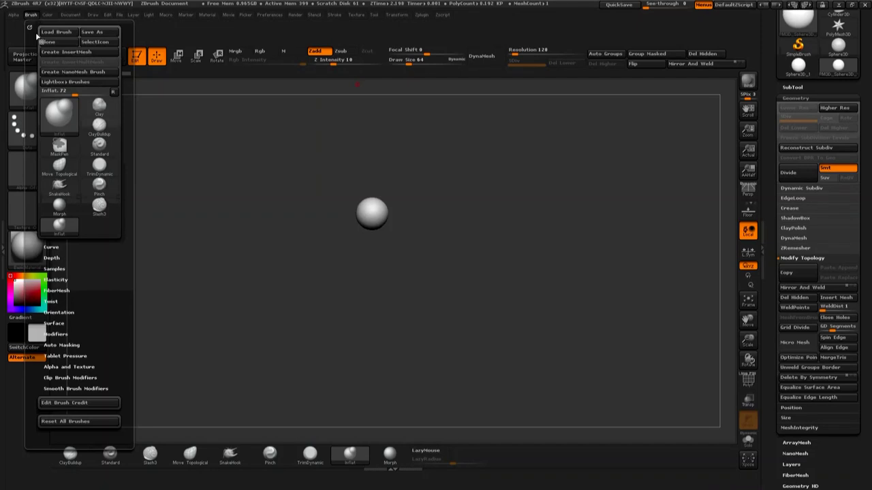
pyautogui.click(62, 345)
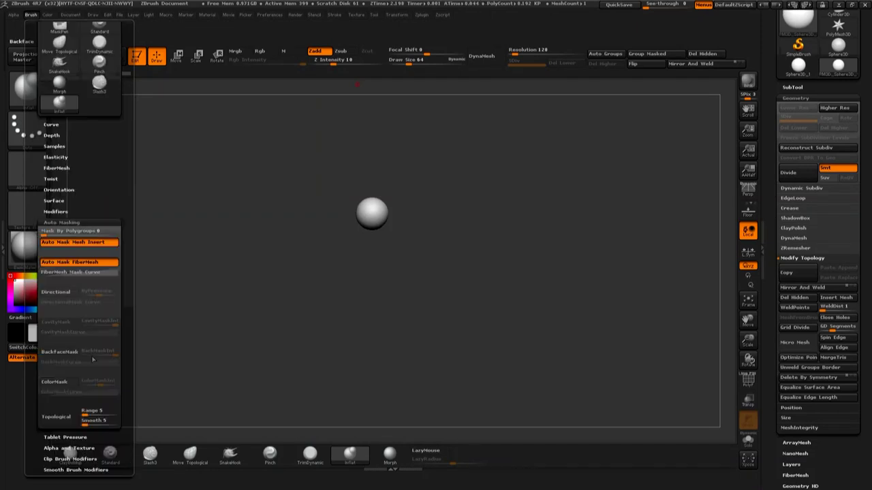
pyautogui.keyDown('ctrl'); pyautogui.keyDown('alt'); pyautogui.moveTo(57, 352); pyautogui.dragTo(470, 451); pyautogui.keyUp('alt'); pyautogui.keyUp('ctrl')
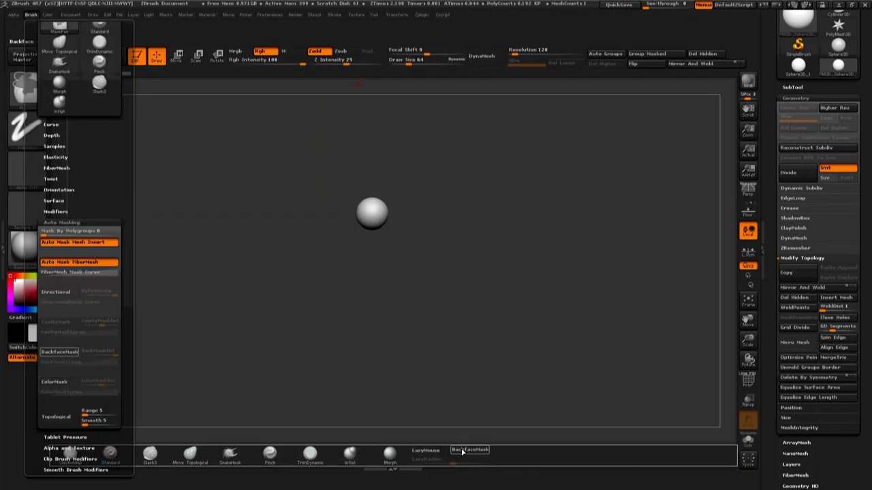
# - Add the Cust1 view button from Document's ZAppLink Properties to the custom shelf
pyautogui.click(70, 15)
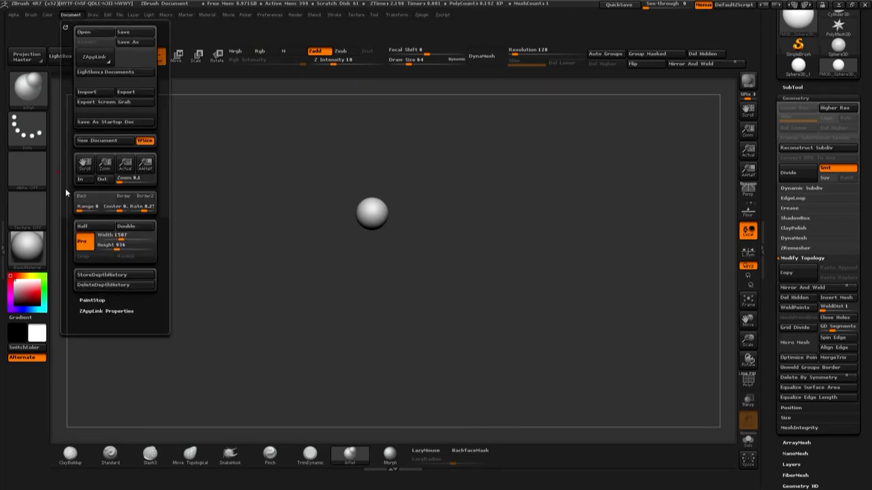
pyautogui.click(107, 312)
pyautogui.keyDown('ctrl'); pyautogui.keyDown('alt'); pyautogui.moveTo(127, 279); pyautogui.dragTo(499, 461); pyautogui.keyUp('alt'); pyautogui.keyUp('ctrl')
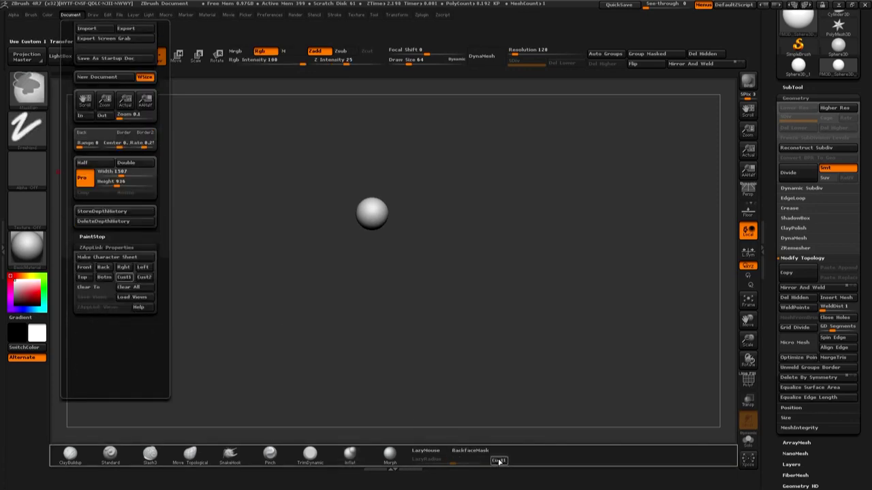
pyautogui.click(350, 453)
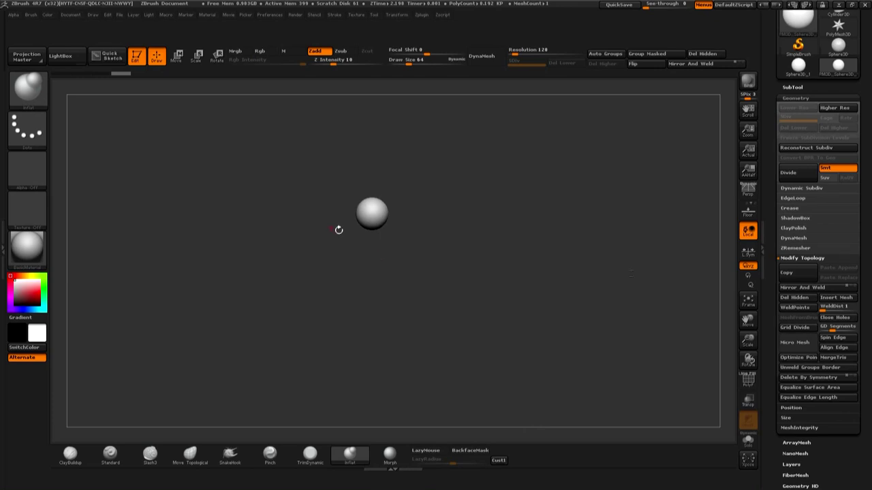
# - Turn off Enable Customize and save the UI as MesadeTrabajoLIBEL in the Libel Studio folder
pyautogui.click(275, 16)
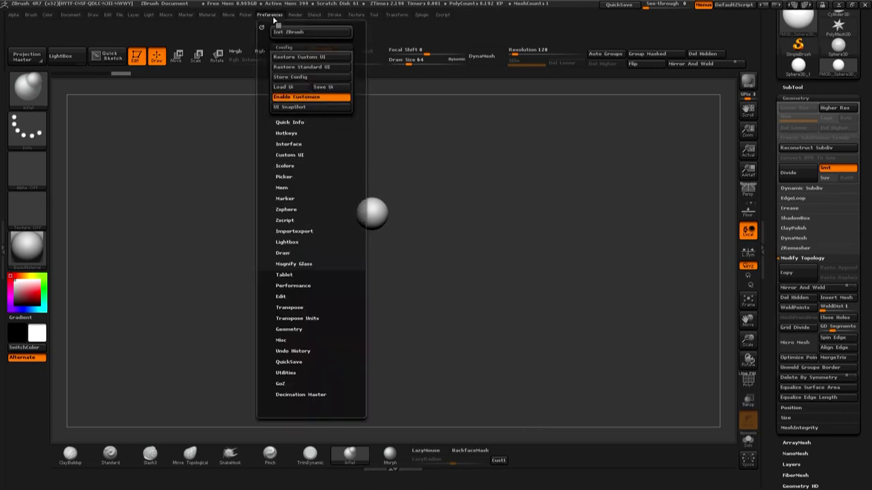
pyautogui.click(296, 97)
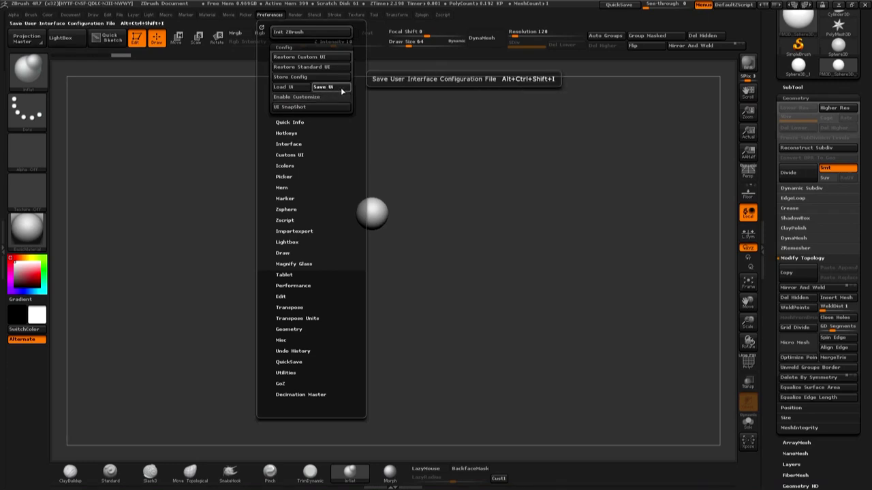
pyautogui.click(340, 87)
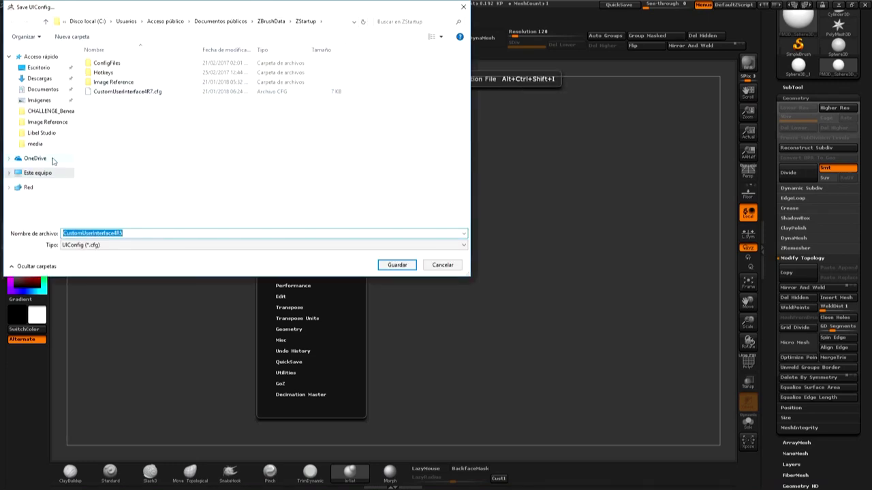
pyautogui.click(53, 134)
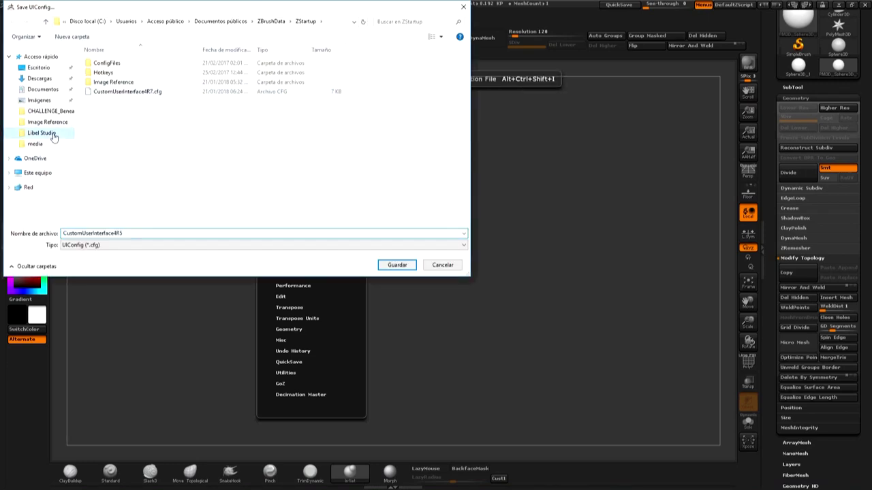
pyautogui.doubleClick(131, 235)
pyautogui.write('MesadeTrabajoLIBEL')
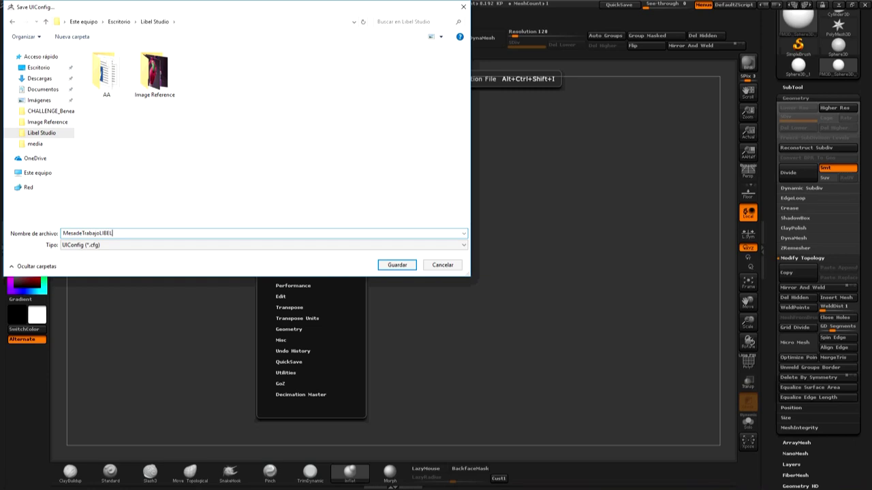
pyautogui.press('Return')
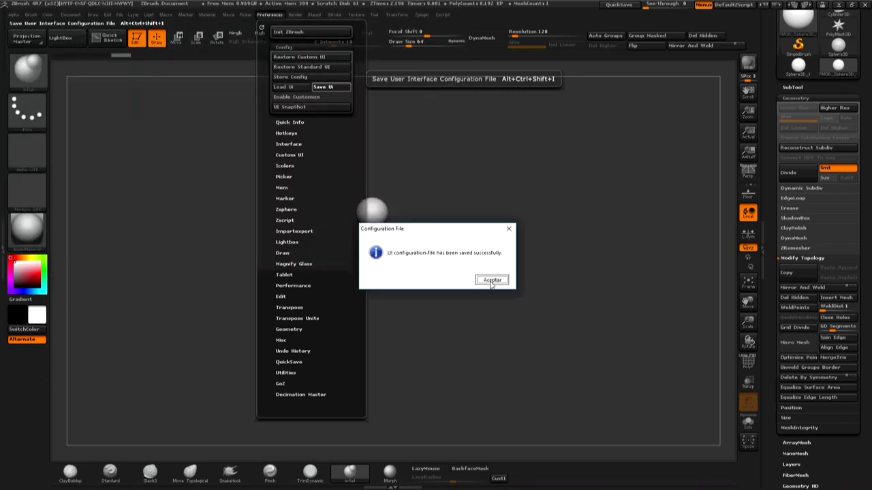
pyautogui.click(477, 282)
# - Store the current layout as the startup configuration
pyautogui.click(273, 15)
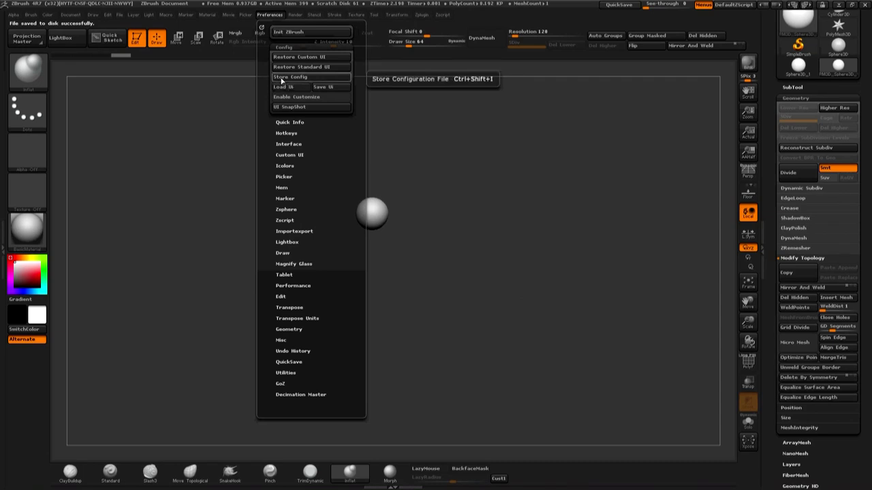
pyautogui.click(314, 79)
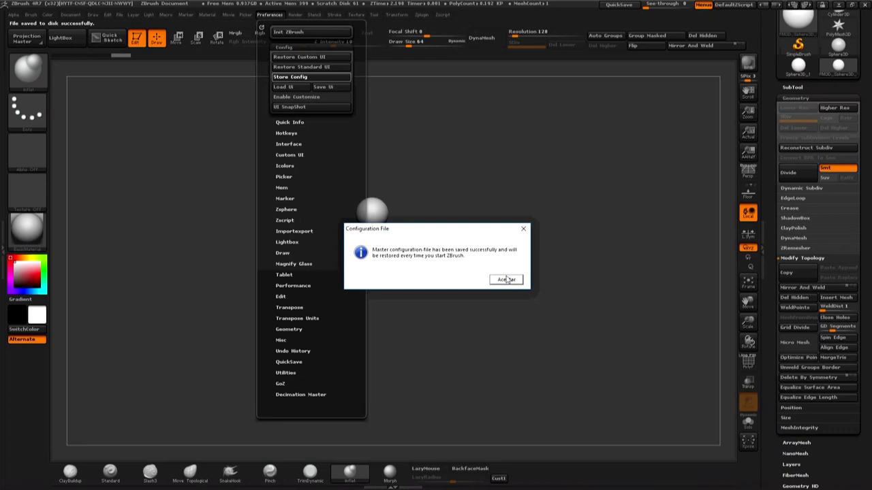
pyautogui.click(506, 279)
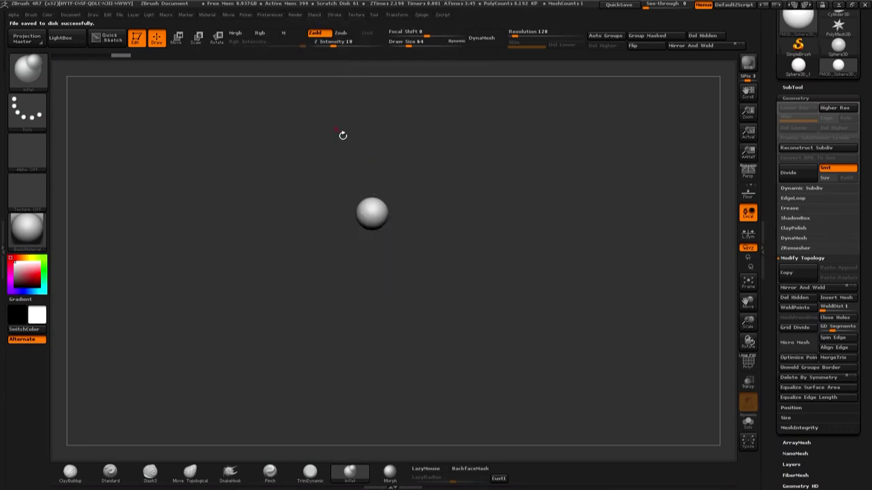
# - Choose the ZSphere tool and draw a large ZSphere at the canvas centre
pyautogui.click(840, 99)
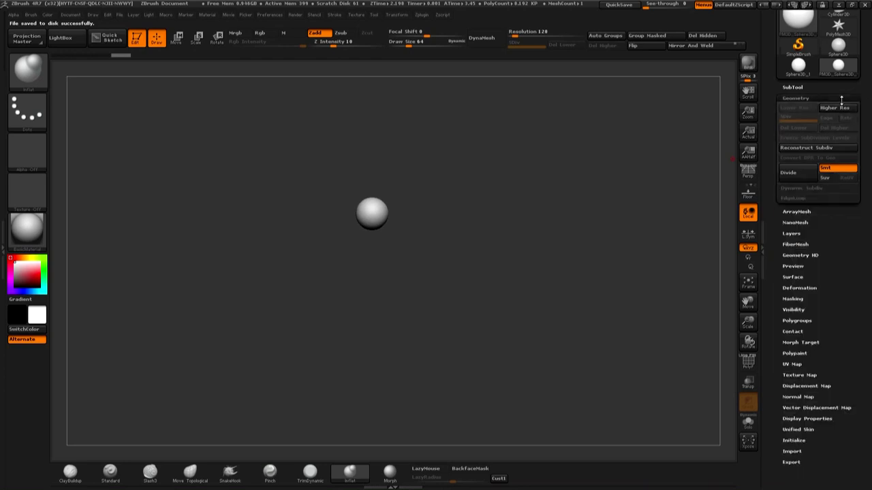
pyautogui.scroll(3, 865, 150)
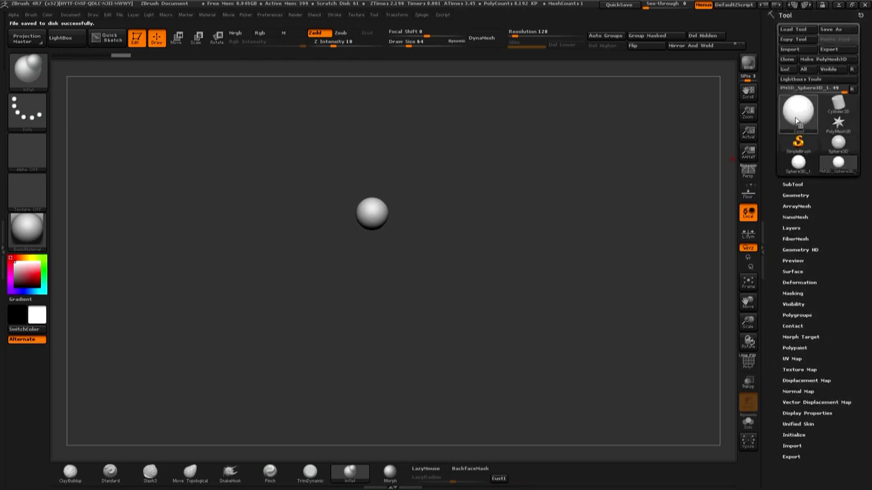
pyautogui.click(797, 110)
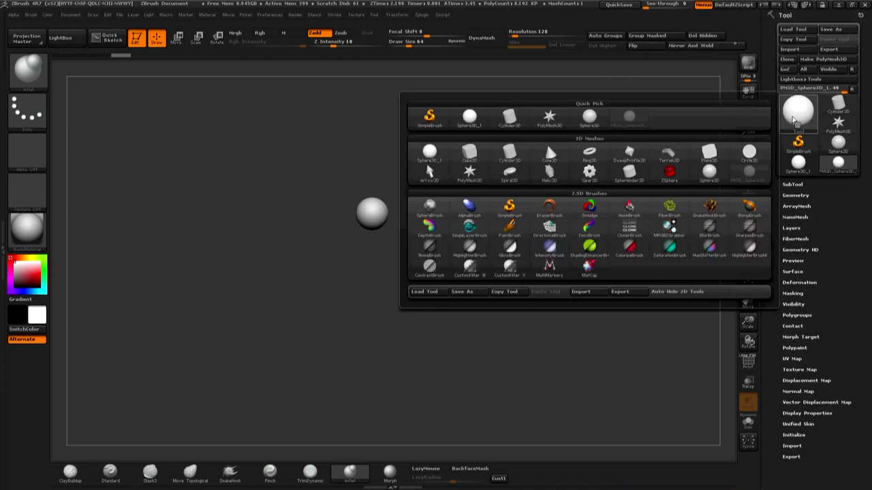
pyautogui.click(669, 170)
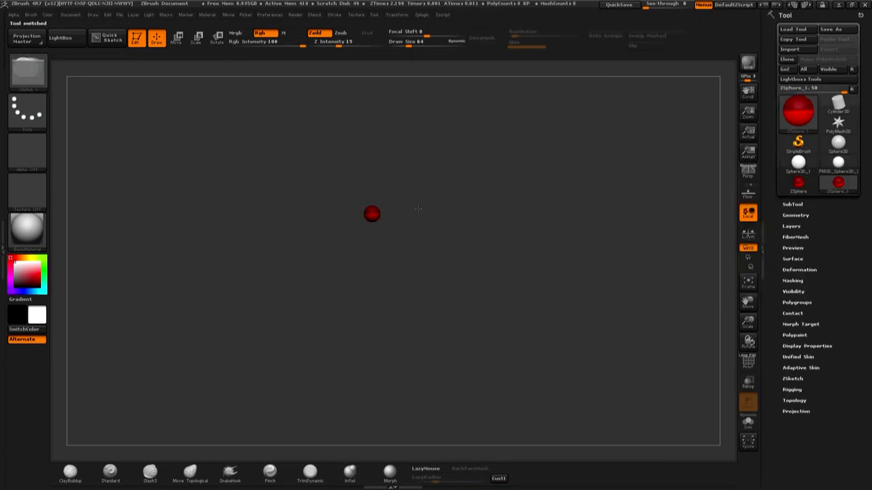
pyautogui.keyDown('alt'); pyautogui.moveTo(418, 208); pyautogui.dragTo(505, 422); pyautogui.keyUp('alt')
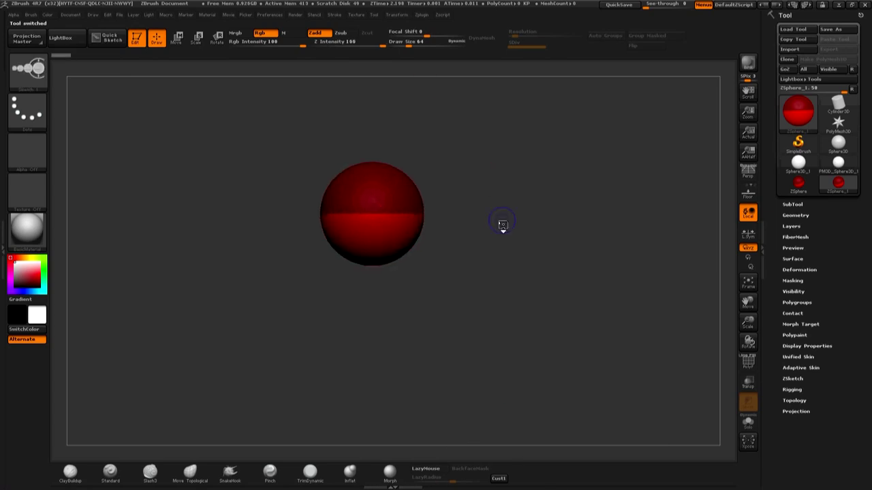
pyautogui.moveTo(507, 212); pyautogui.dragTo(485, 164)
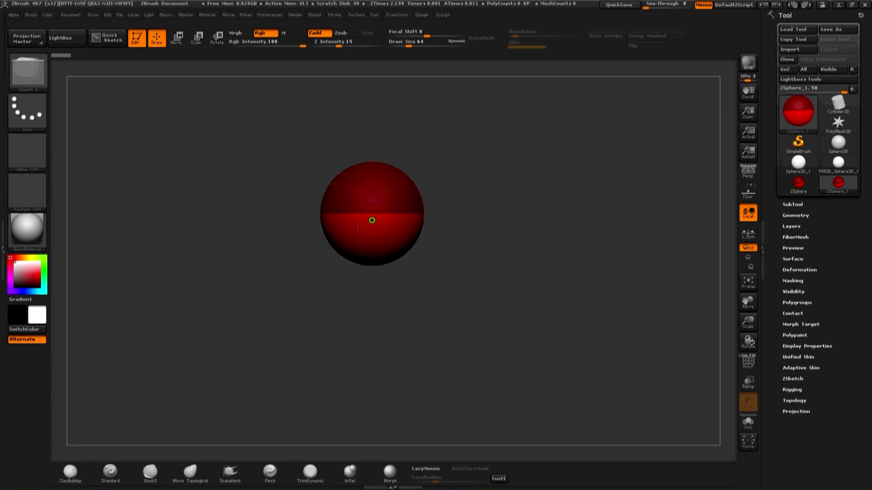
# - Turn on X mirror symmetry, then switch to the reference photo viewer
pyautogui.click(396, 16)
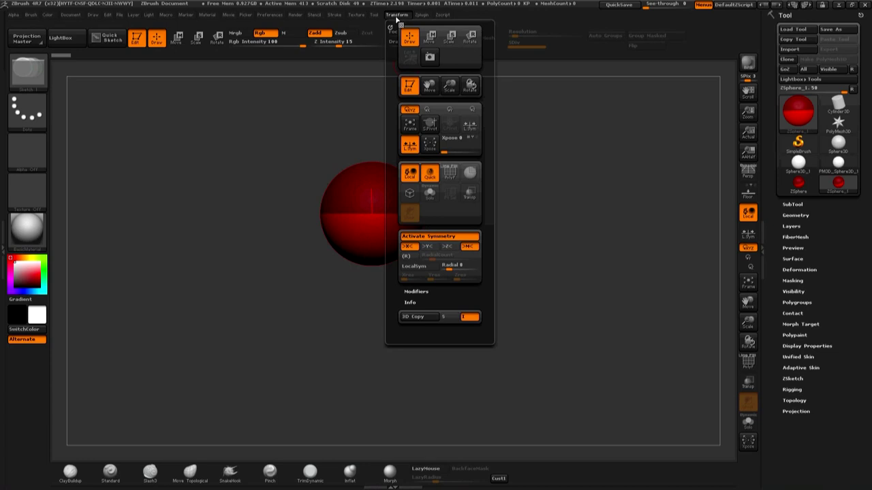
pyautogui.click(443, 240)
pyautogui.click(443, 240)
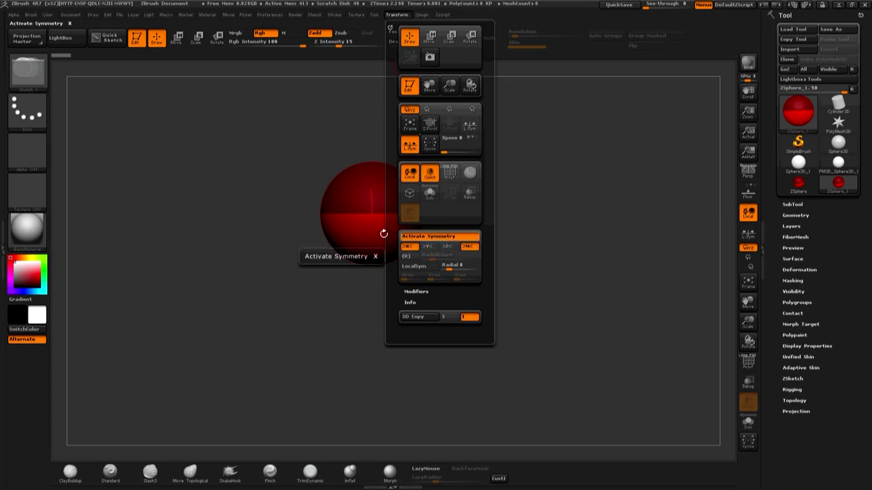
pyautogui.hotkey('alt', 'Tab')
pyautogui.hotkey('alt', 'Tab')
pyautogui.hotkey('alt', 'Tab')
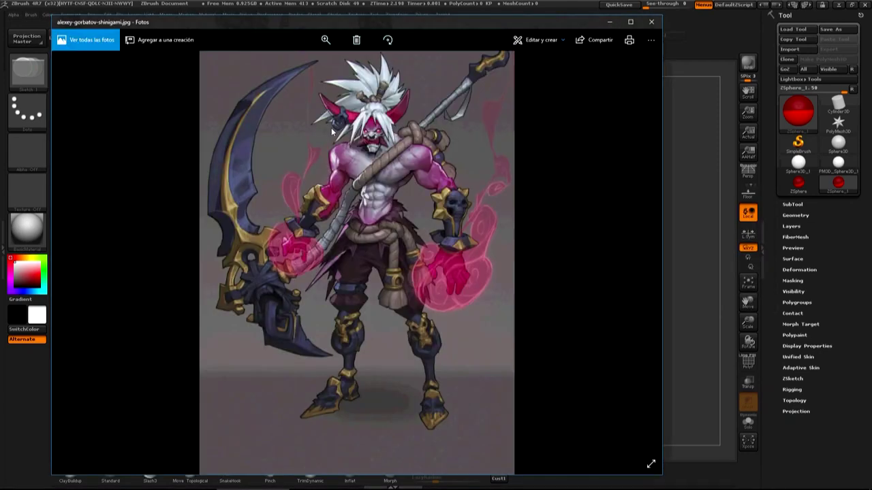
# - Maximize the demon reference image in Photos, then return to ZBrush
pyautogui.click(629, 27)
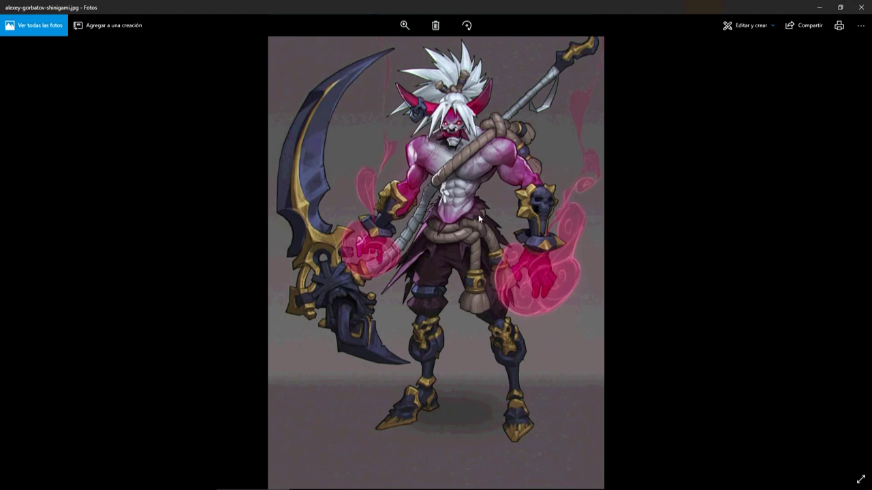
pyautogui.hotkey('alt', 'Tab')
pyautogui.press('Tab')
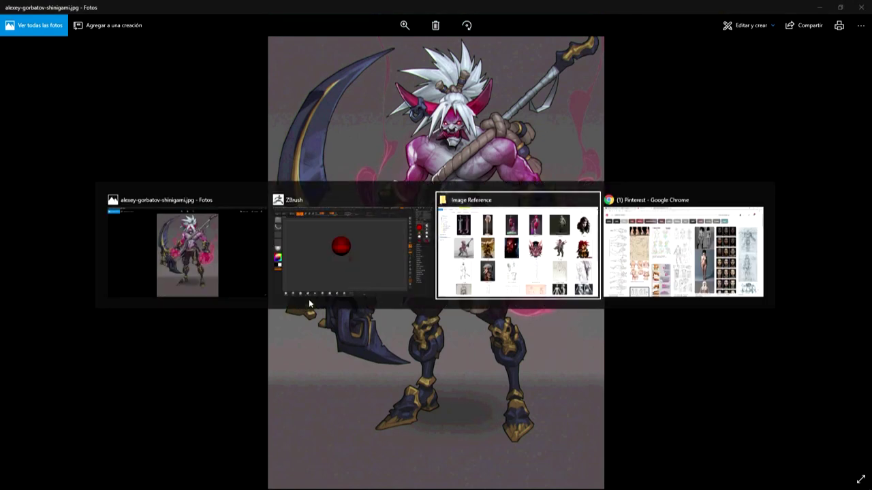
pyautogui.press('Escape')
pyautogui.hotkey('alt', 'Tab')
# - Pull a child ZSphere out of the starting sphere and stretch the chain downward
pyautogui.moveTo(401, 260); pyautogui.dragTo(372, 227)
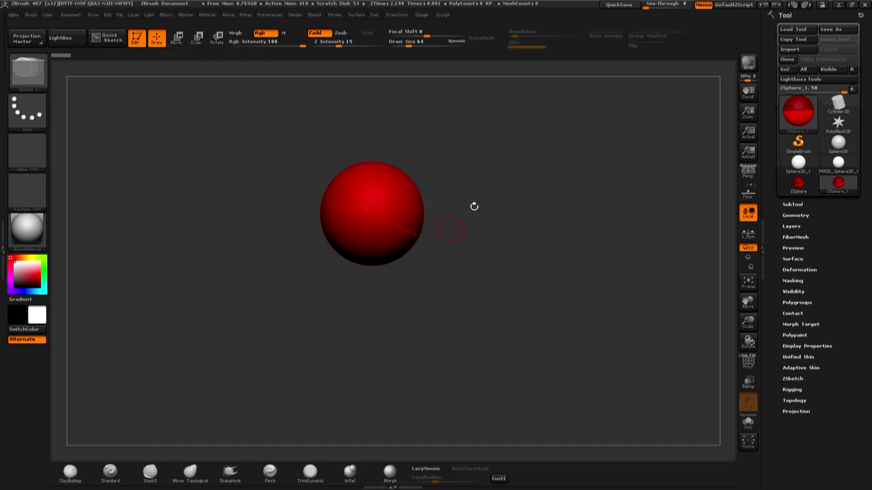
pyautogui.moveTo(474, 205); pyautogui.dragTo(436, 245)
pyautogui.moveTo(372, 226)
pyautogui.mouseDown()
pyautogui.moveTo(477, 262)
pyautogui.moveTo(470, 283)
pyautogui.mouseUp()
pyautogui.moveTo(445, 335); pyautogui.dragTo(418, 273)
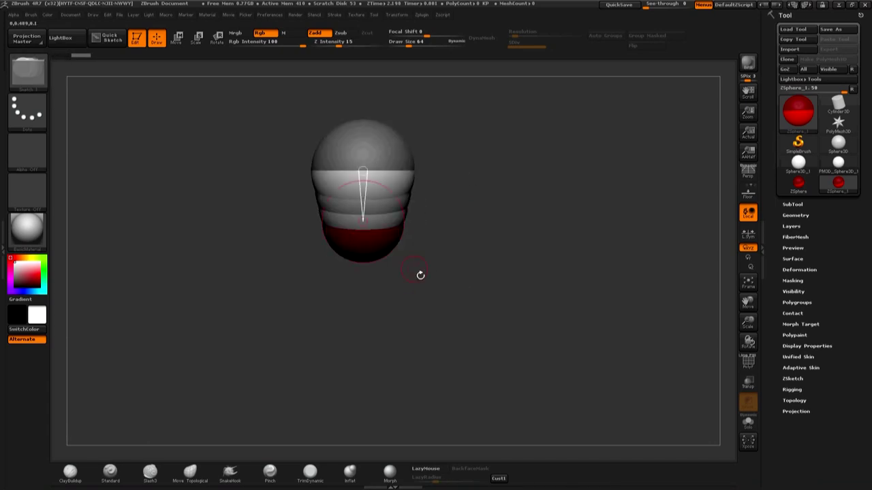
pyautogui.press('w')
pyautogui.moveTo(372, 235)
pyautogui.mouseDown()
pyautogui.moveTo(366, 347)
pyautogui.moveTo(438, 261)
pyautogui.moveTo(427, 237)
pyautogui.mouseUp()
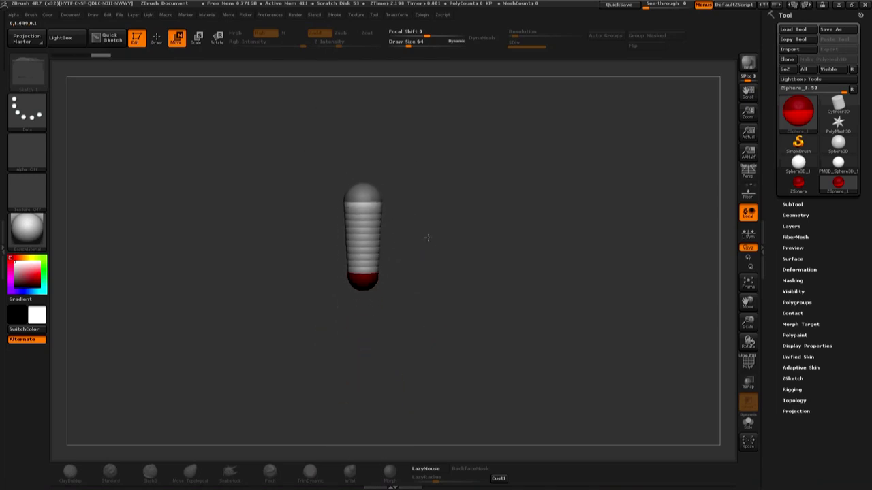
# - Lengthen the ZSphere chain into a tall capsule standing upright
pyautogui.moveTo(439, 342)
pyautogui.keyDown('alt'); pyautogui.mouseDown()
pyautogui.moveTo(448, 330)
pyautogui.moveTo(467, 374)
pyautogui.mouseUp(); pyautogui.keyUp('alt')
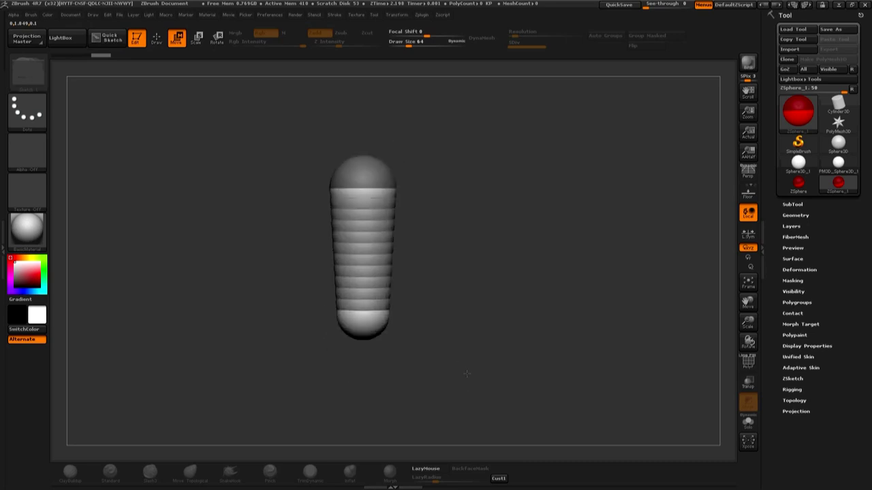
pyautogui.moveTo(407, 348)
pyautogui.keyDown('alt'); pyautogui.mouseDown()
pyautogui.moveTo(416, 327)
pyautogui.moveTo(405, 264)
pyautogui.mouseUp(); pyautogui.keyUp('alt')
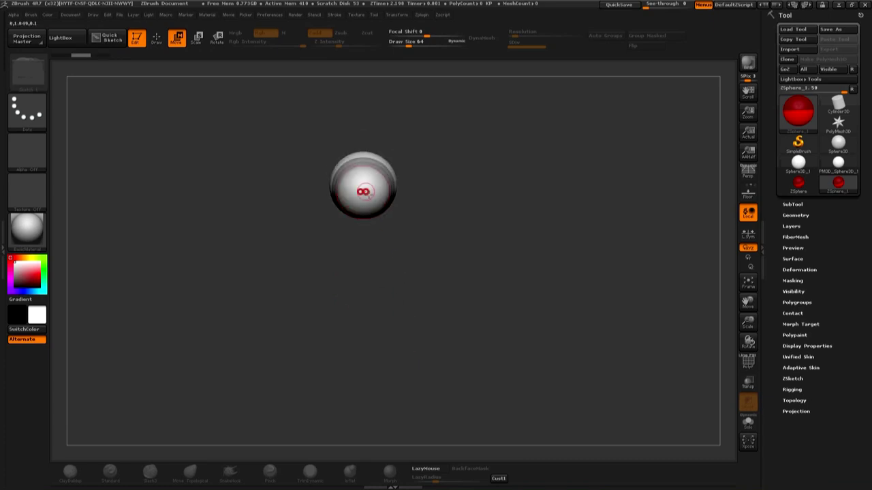
pyautogui.press('e')
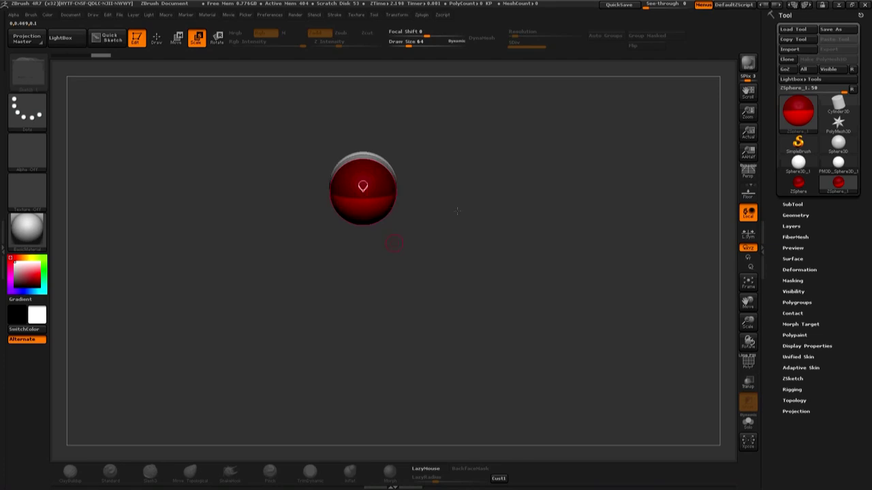
pyautogui.moveTo(389, 243); pyautogui.dragTo(468, 297)
pyautogui.press('w')
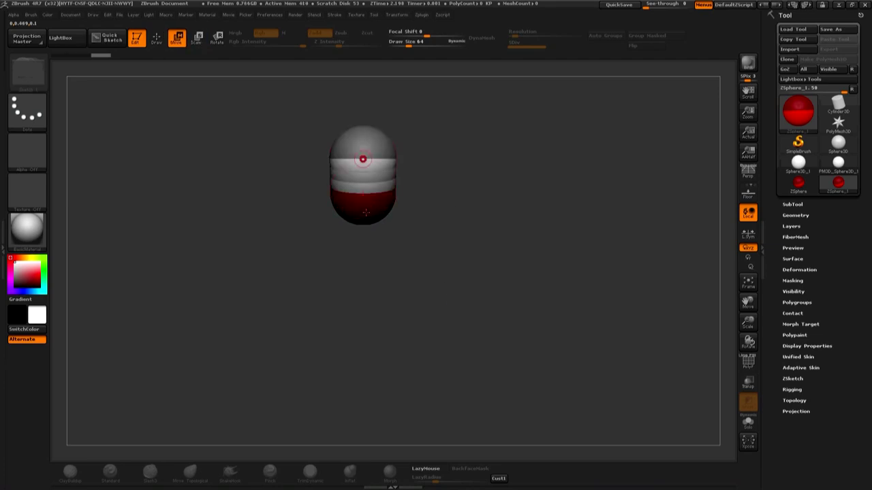
pyautogui.moveTo(361, 156); pyautogui.dragTo(362, 292)
pyautogui.keyDown('alt'); pyautogui.moveTo(428, 261); pyautogui.dragTo(431, 238); pyautogui.keyUp('alt')
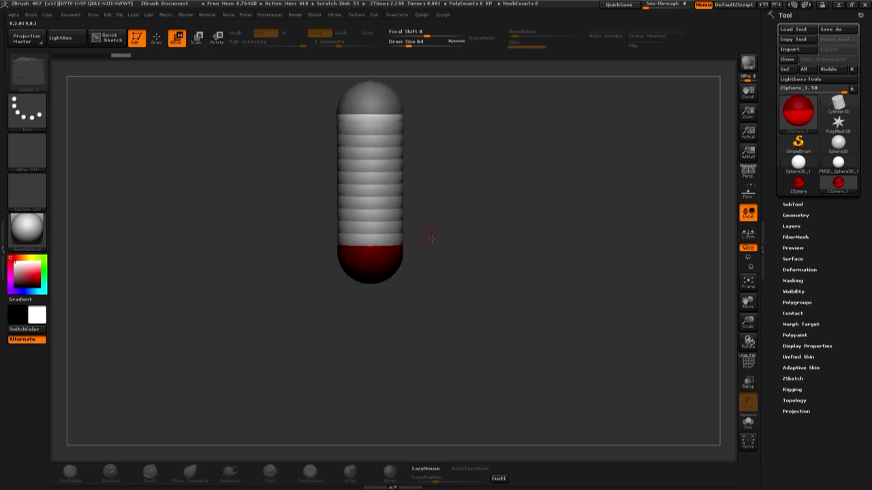
pyautogui.press('q')
pyautogui.moveTo(352, 317)
pyautogui.mouseDown()
pyautogui.moveTo(344, 254)
pyautogui.moveTo(416, 289)
pyautogui.mouseUp()
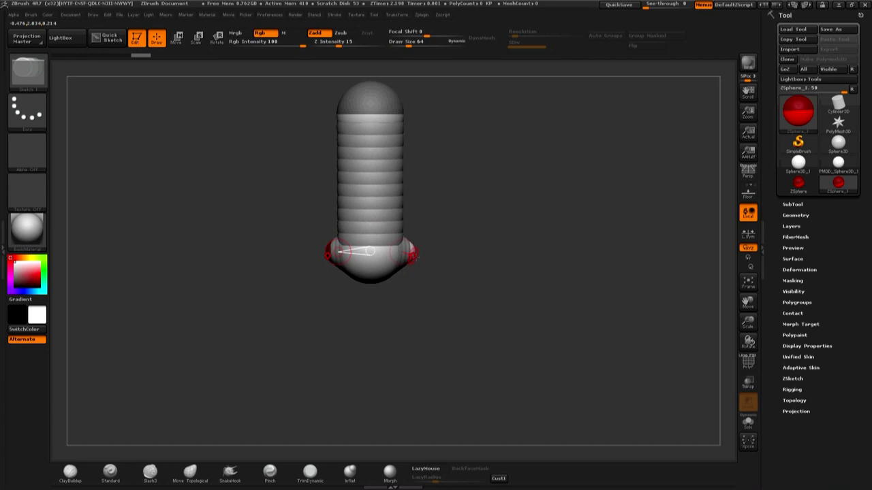
# - Widen the base spheres and stretch both legs down from the hips
pyautogui.press('w')
pyautogui.moveTo(414, 257); pyautogui.dragTo(421, 267)
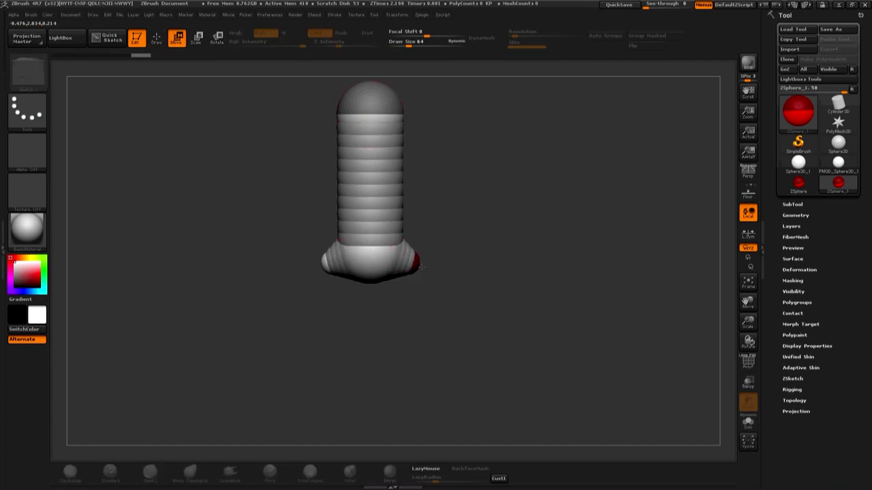
pyautogui.moveTo(438, 323); pyautogui.dragTo(444, 214)
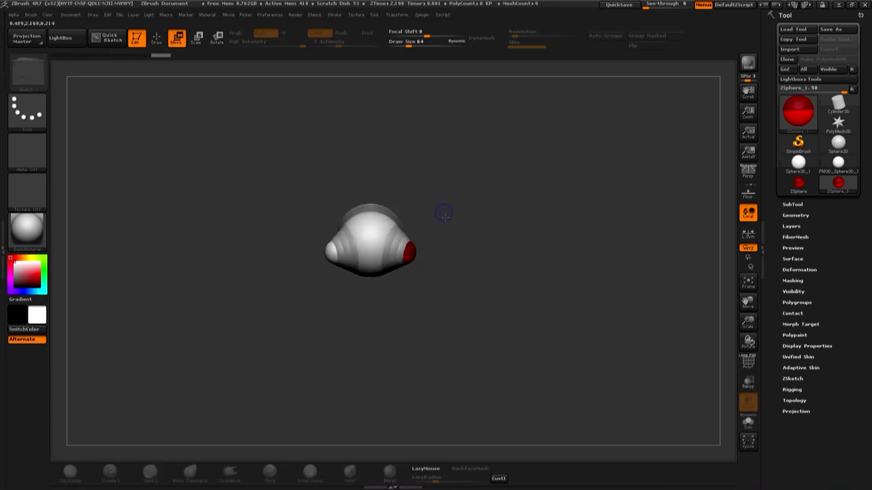
pyautogui.press('q')
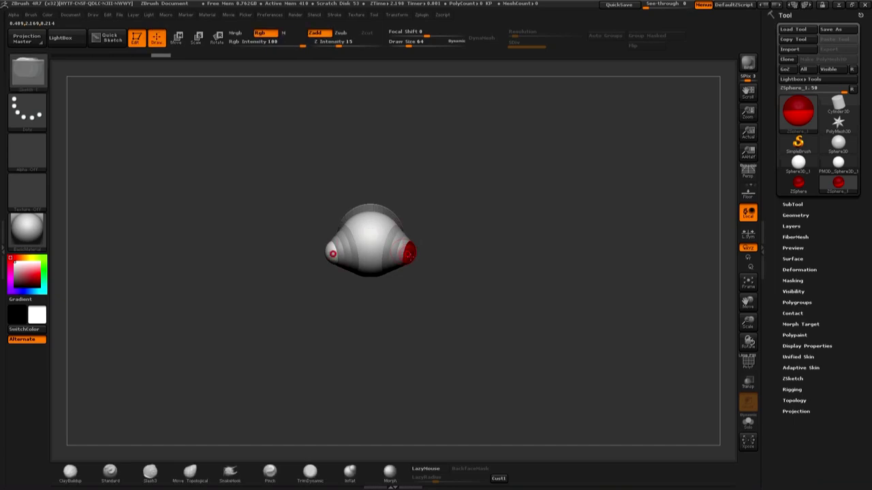
pyautogui.moveTo(412, 268)
pyautogui.mouseDown()
pyautogui.moveTo(461, 287)
pyautogui.moveTo(461, 306)
pyautogui.mouseUp()
pyautogui.press('w')
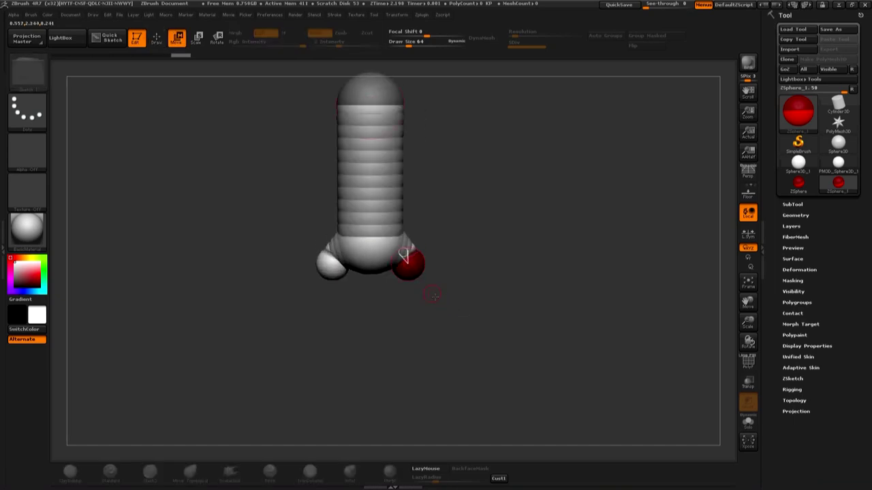
pyautogui.moveTo(403, 256)
pyautogui.mouseDown()
pyautogui.moveTo(452, 396)
pyautogui.moveTo(424, 351)
pyautogui.moveTo(420, 402)
pyautogui.mouseUp()
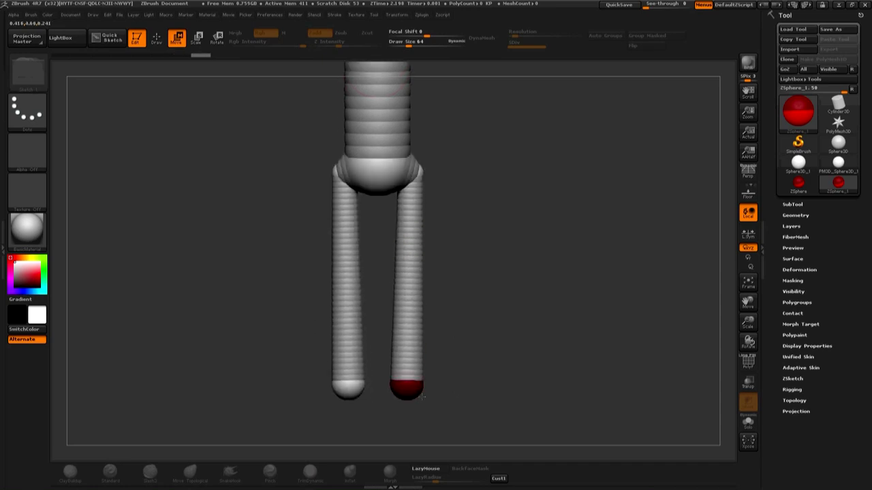
# - Add a knee bend and straighten the shins in side view
pyautogui.press('e')
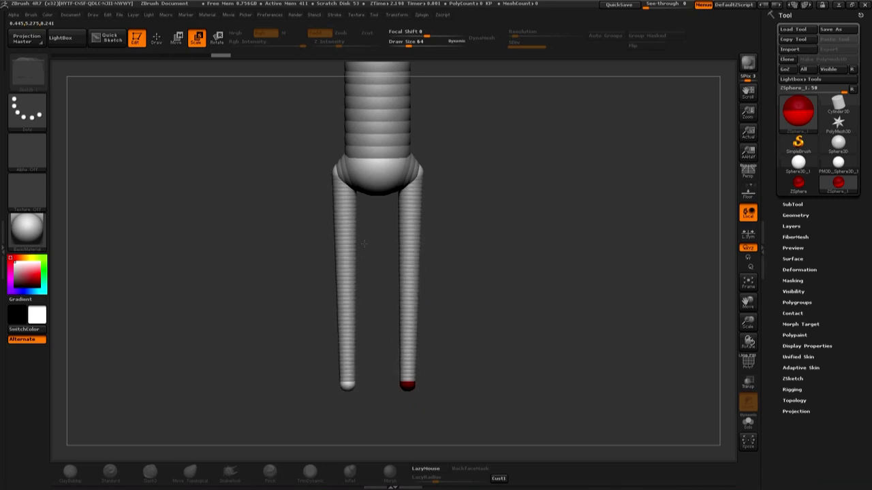
pyautogui.press('s')
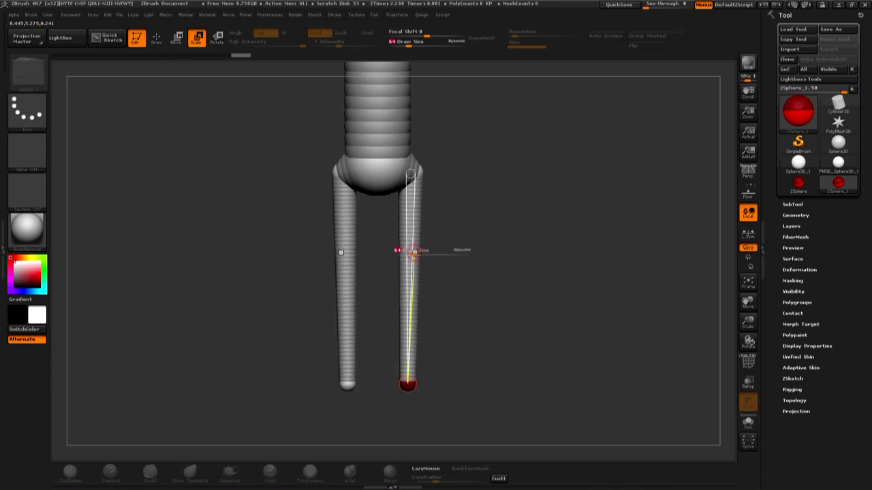
pyautogui.press('q')
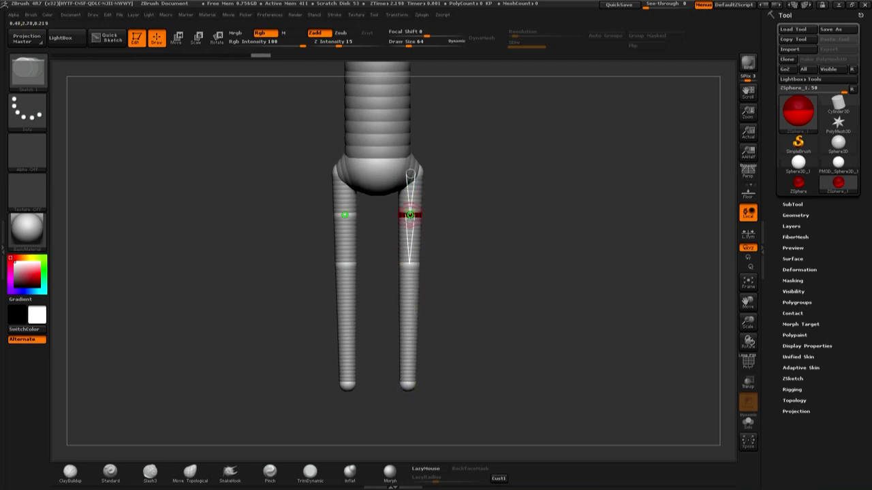
pyautogui.moveTo(440, 336)
pyautogui.mouseDown()
pyautogui.moveTo(425, 278)
pyautogui.moveTo(409, 286)
pyautogui.moveTo(418, 293)
pyautogui.mouseUp()
pyautogui.press('w')
pyautogui.moveTo(409, 383); pyautogui.dragTo(421, 387)
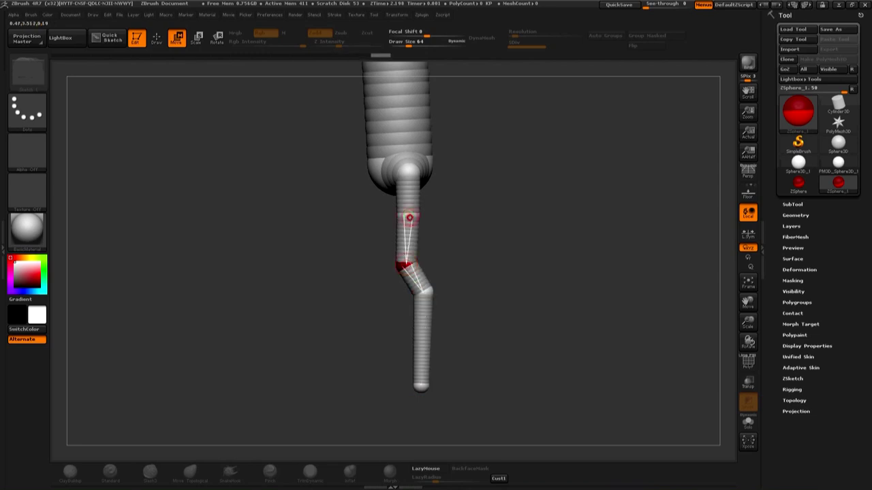
# - Thicken the thighs, resize the shins and reposition the lower leg spheres
pyautogui.moveTo(495, 252); pyautogui.dragTo(459, 236)
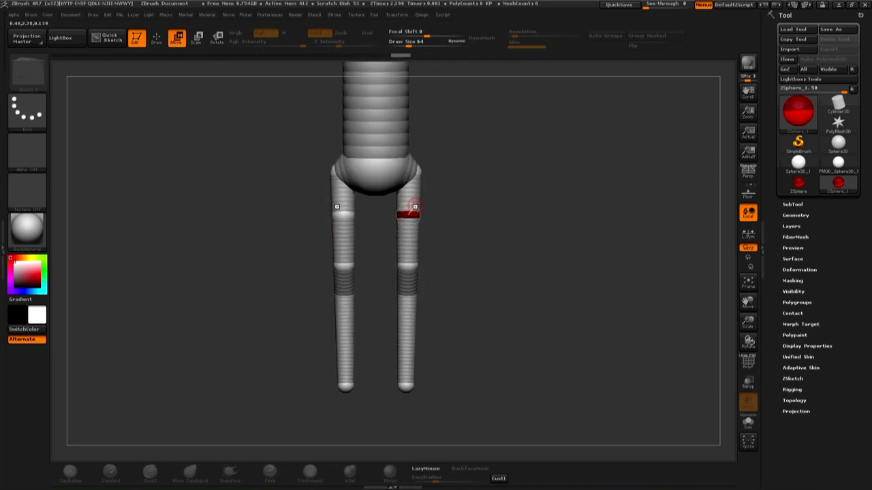
pyautogui.press('e')
pyautogui.moveTo(413, 213); pyautogui.dragTo(557, 349)
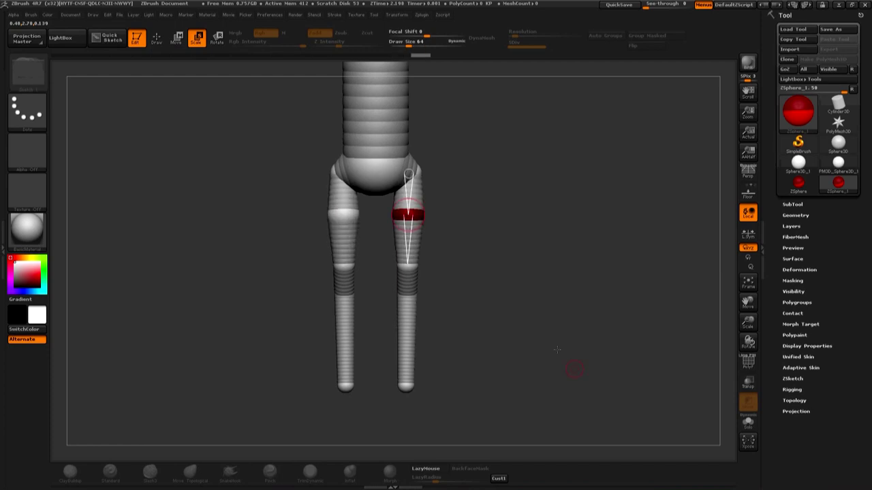
pyautogui.moveTo(408, 215); pyautogui.dragTo(408, 385)
pyautogui.moveTo(477, 306)
pyautogui.mouseDown()
pyautogui.moveTo(532, 307)
pyautogui.moveTo(460, 295)
pyautogui.mouseUp()
pyautogui.press('w')
pyautogui.moveTo(488, 385); pyautogui.dragTo(485, 385)
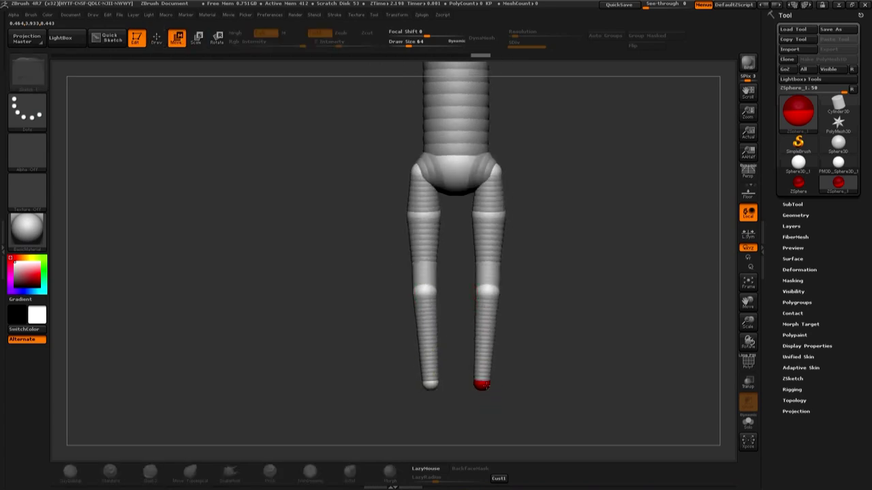
pyautogui.moveTo(545, 357)
pyautogui.mouseDown()
pyautogui.moveTo(605, 343)
pyautogui.moveTo(593, 302)
pyautogui.moveTo(462, 331)
pyautogui.moveTo(463, 487)
pyautogui.mouseUp()
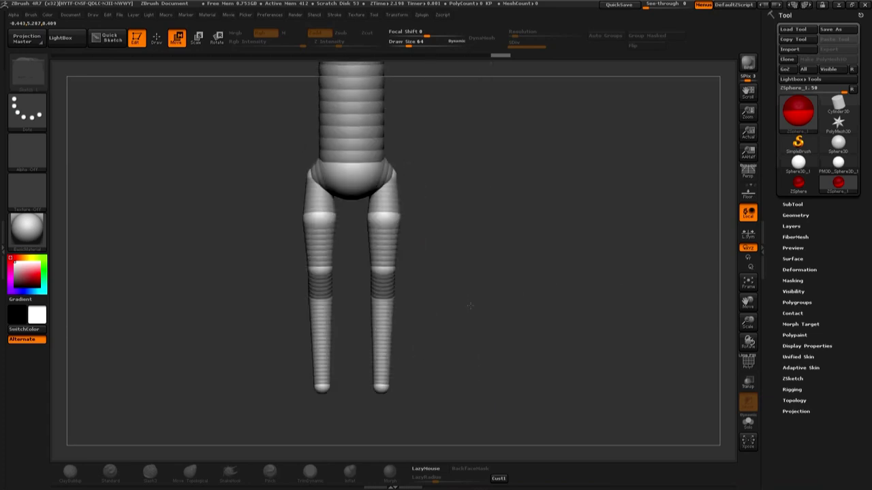
pyautogui.press('q')
pyautogui.moveTo(414, 209); pyautogui.dragTo(349, 323)
pyautogui.press('w')
pyautogui.press('e')
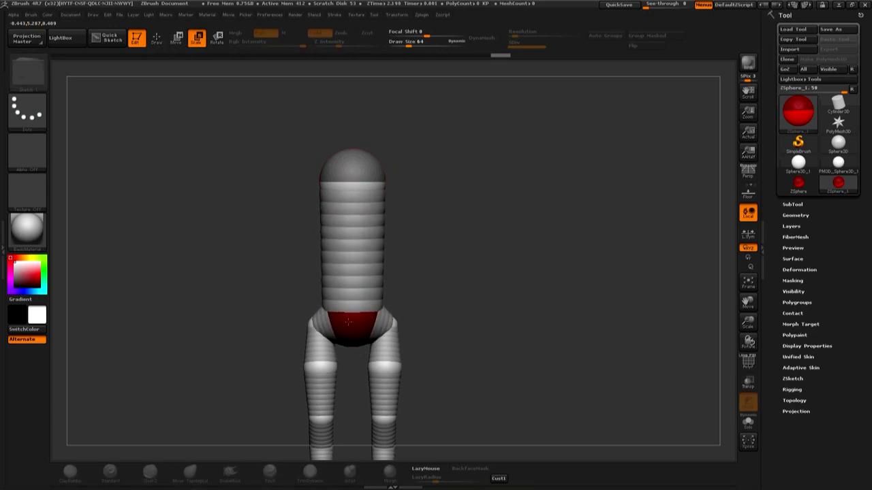
# - In profile, pull the top torso sphere back to curve the spine
pyautogui.press('w')
pyautogui.press('q')
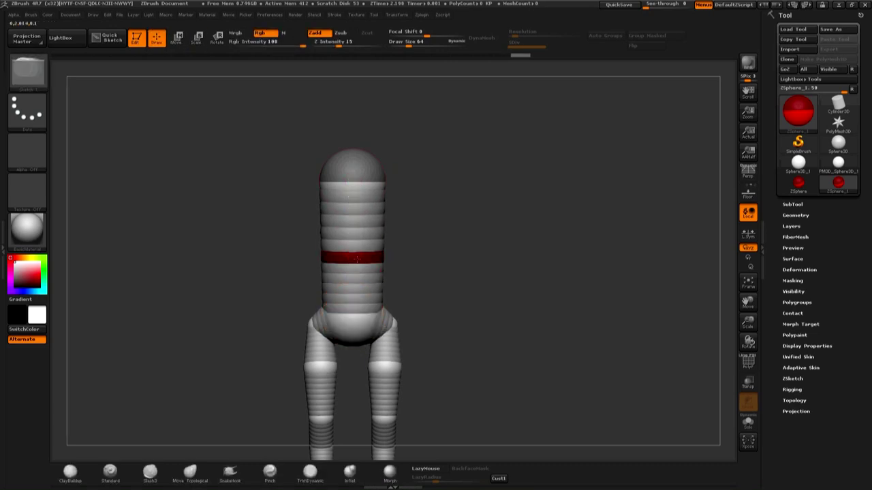
pyautogui.moveTo(424, 288)
pyautogui.mouseDown()
pyautogui.moveTo(375, 277)
pyautogui.moveTo(324, 244)
pyautogui.mouseUp()
pyautogui.press('w')
pyautogui.press('e')
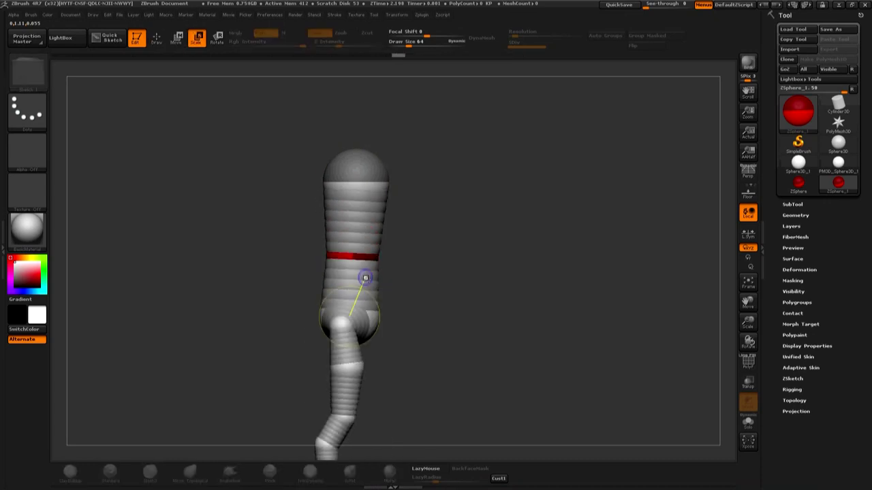
pyautogui.moveTo(425, 273)
pyautogui.mouseDown()
pyautogui.moveTo(410, 241)
pyautogui.moveTo(396, 325)
pyautogui.mouseUp()
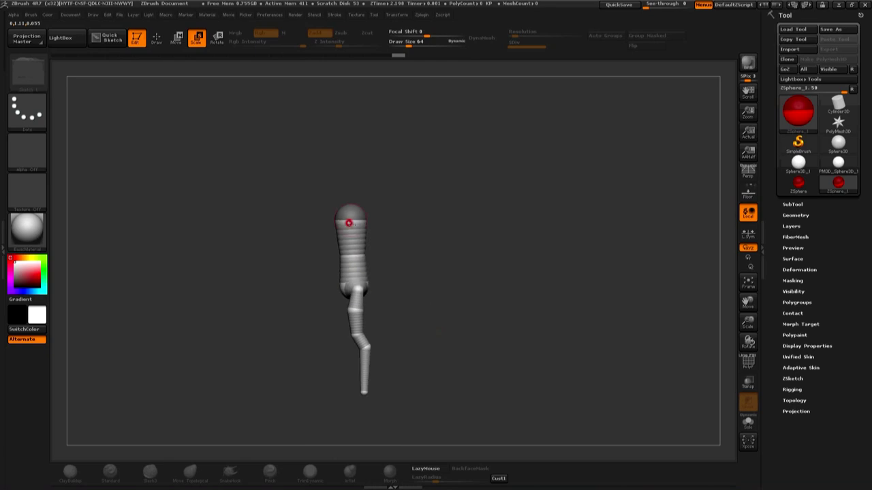
pyautogui.press('w')
pyautogui.moveTo(350, 208); pyautogui.dragTo(356, 217)
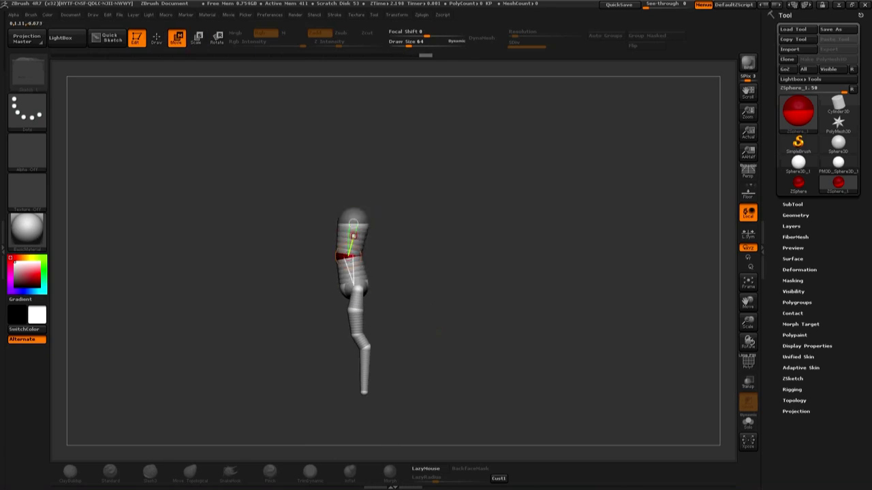
pyautogui.moveTo(347, 255)
pyautogui.mouseDown()
pyautogui.moveTo(436, 255)
pyautogui.moveTo(350, 238)
pyautogui.moveTo(438, 269)
pyautogui.moveTo(347, 207)
pyautogui.moveTo(354, 187)
pyautogui.mouseUp()
# - Resize the top torso sphere and pelvis, then reshape the hips and tops of the legs
pyautogui.press('e')
pyautogui.click(354, 250)
pyautogui.moveTo(354, 194); pyautogui.dragTo(355, 244)
pyautogui.press('w')
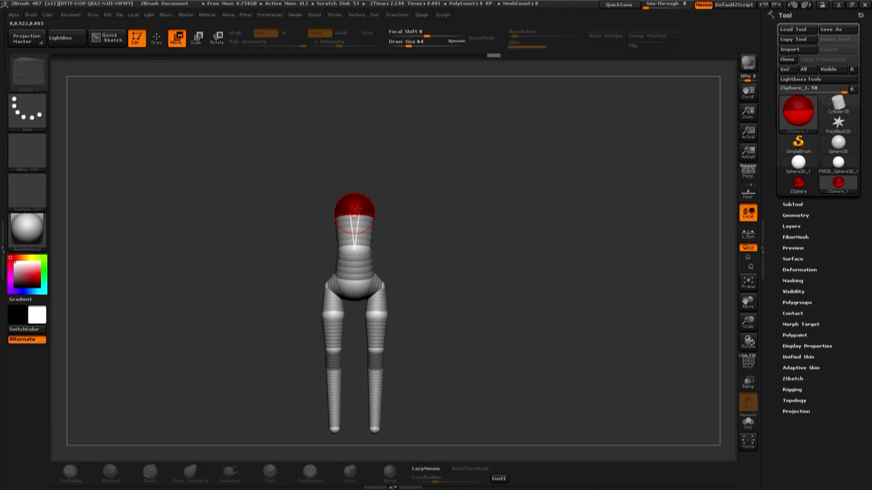
pyautogui.press('e')
pyautogui.click(361, 283)
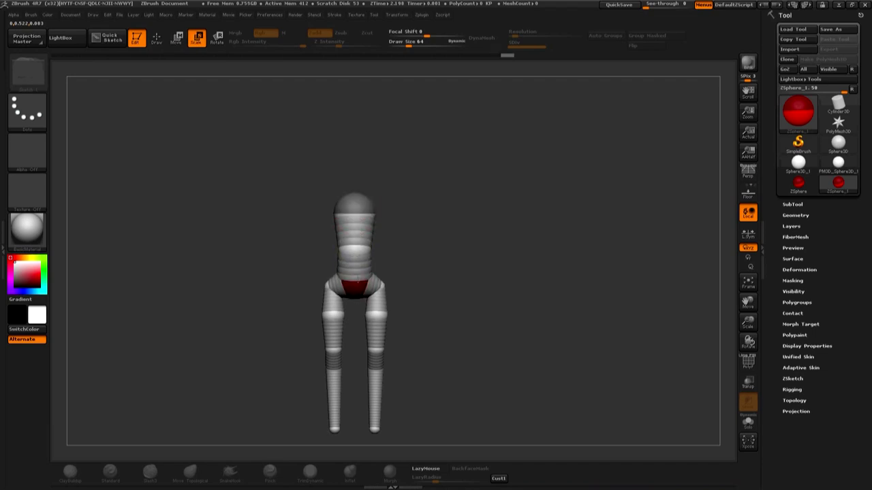
pyautogui.press('w')
pyautogui.moveTo(384, 294)
pyautogui.mouseDown()
pyautogui.moveTo(379, 284)
pyautogui.moveTo(384, 321)
pyautogui.moveTo(374, 346)
pyautogui.mouseUp()
pyautogui.moveTo(413, 327)
pyautogui.mouseDown()
pyautogui.moveTo(443, 293)
pyautogui.moveTo(397, 265)
pyautogui.mouseUp()
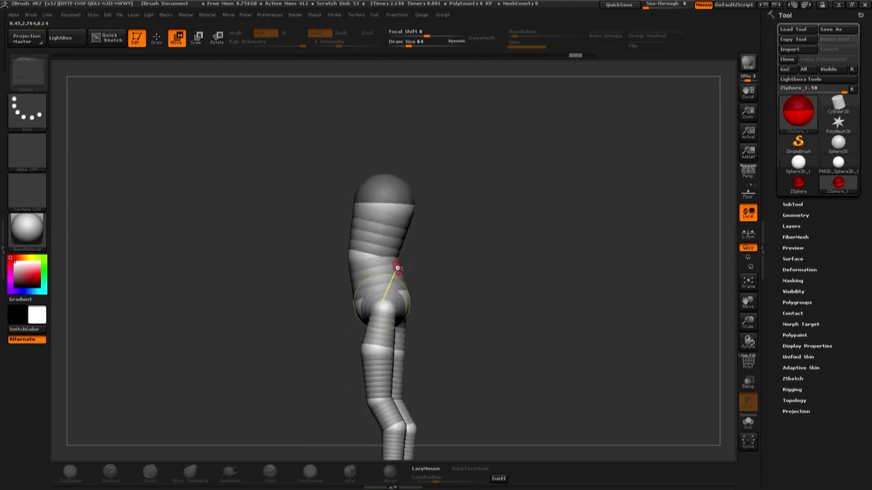
# - Add mirrored shoulder spheres at the top of the torso and pull them outward
pyautogui.press('q')
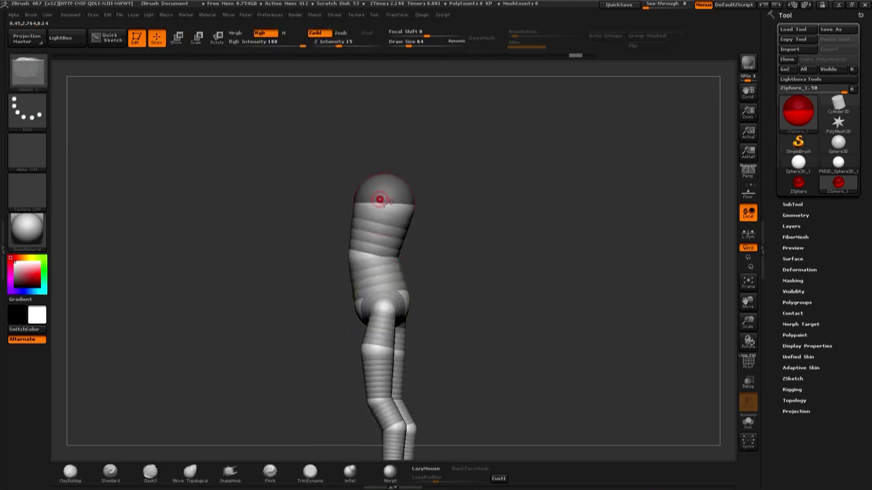
pyautogui.moveTo(384, 203); pyautogui.dragTo(397, 204)
pyautogui.moveTo(429, 292); pyautogui.dragTo(479, 294)
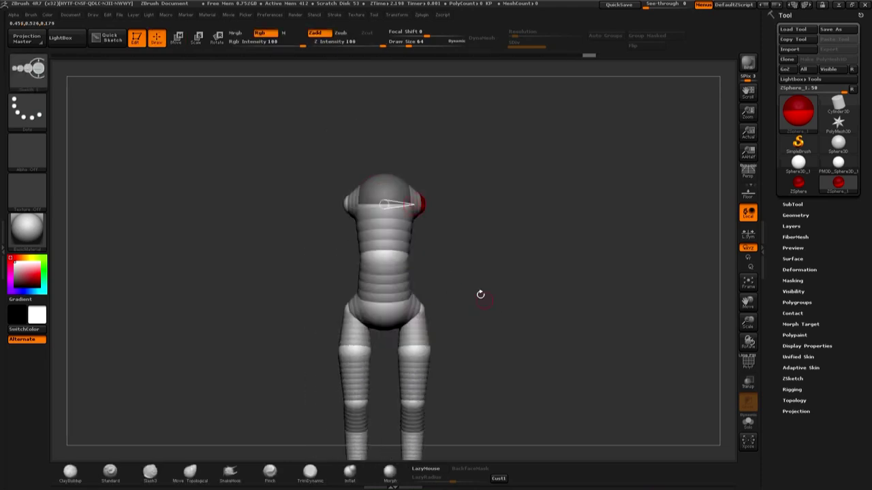
pyautogui.press('w')
pyautogui.moveTo(418, 203)
pyautogui.mouseDown()
pyautogui.moveTo(430, 207)
pyautogui.moveTo(413, 218)
pyautogui.moveTo(435, 209)
pyautogui.moveTo(474, 285)
pyautogui.moveTo(414, 208)
pyautogui.mouseUp()
pyautogui.press('q')
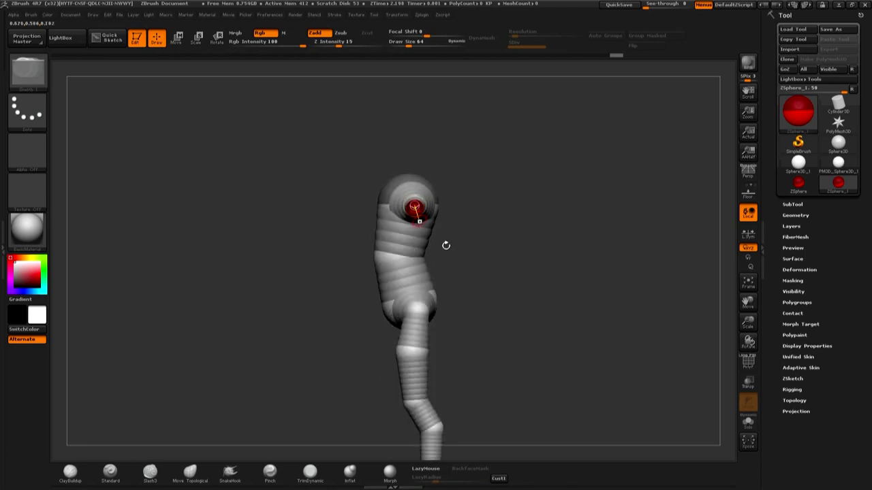
# - Drag the shoulder spheres down into long hanging arms
pyautogui.moveTo(446, 245); pyautogui.dragTo(465, 241)
pyautogui.press('w')
pyautogui.moveTo(428, 208)
pyautogui.mouseDown()
pyautogui.moveTo(455, 326)
pyautogui.moveTo(425, 265)
pyautogui.mouseUp()
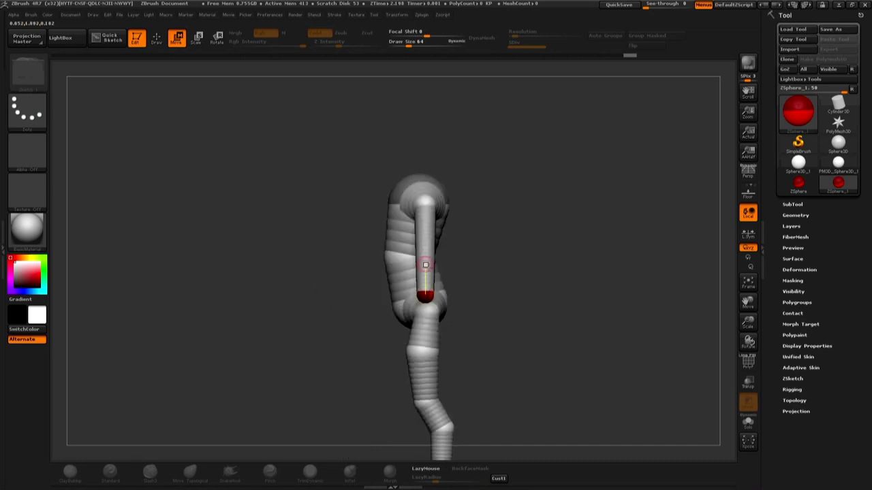
pyautogui.press('q')
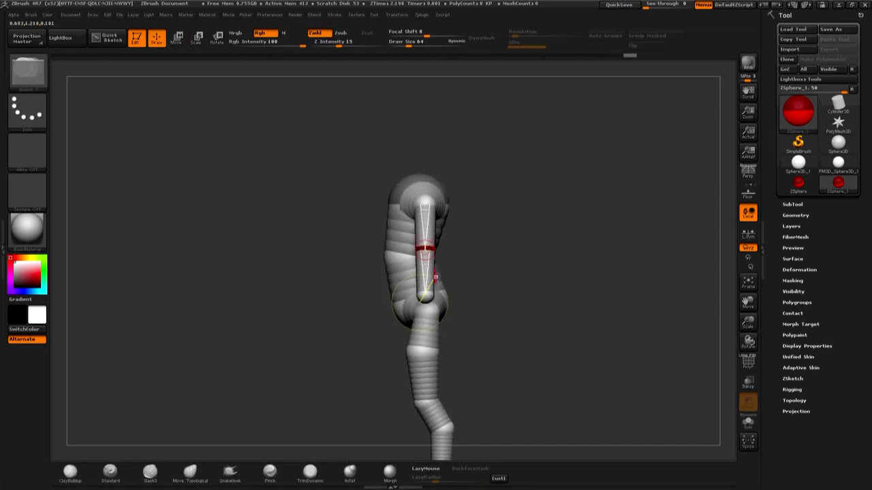
pyautogui.press('w')
pyautogui.moveTo(463, 293)
pyautogui.mouseDown()
pyautogui.moveTo(507, 290)
pyautogui.moveTo(453, 272)
pyautogui.mouseUp()
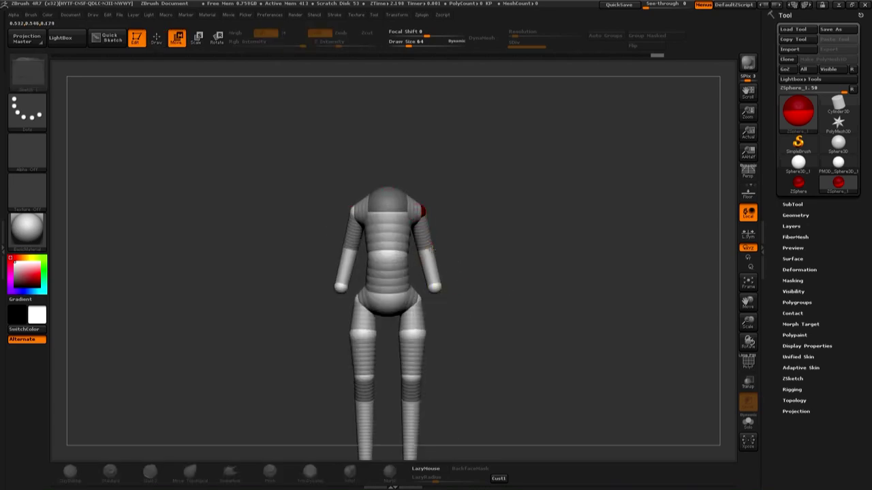
# - Spread the arms slightly from the body and reposition the forearms in side view
pyautogui.moveTo(431, 251); pyautogui.dragTo(431, 252)
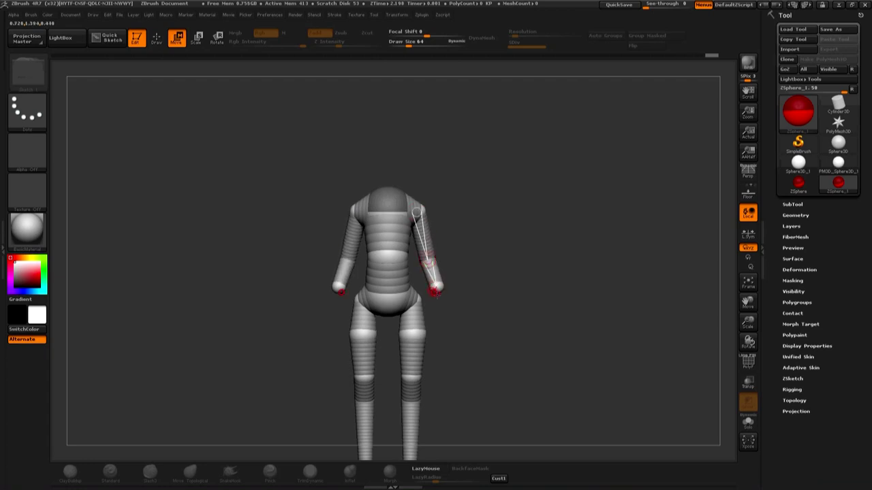
pyautogui.keyDown('shift'); pyautogui.moveTo(517, 293); pyautogui.dragTo(422, 305); pyautogui.keyUp('shift')
pyautogui.moveTo(453, 263)
pyautogui.mouseDown()
pyautogui.moveTo(455, 315)
pyautogui.moveTo(466, 315)
pyautogui.mouseUp()
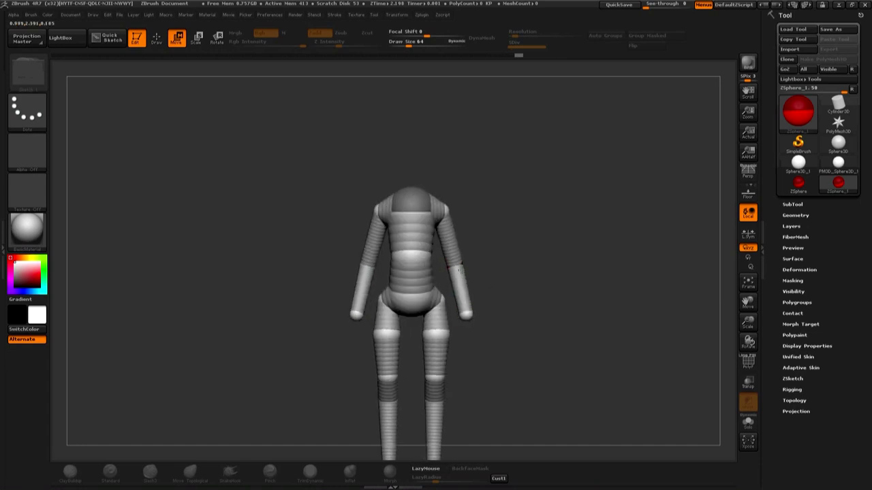
pyautogui.moveTo(517, 327)
pyautogui.keyDown('shift'); pyautogui.mouseDown()
pyautogui.moveTo(462, 330)
pyautogui.moveTo(467, 314)
pyautogui.moveTo(477, 317)
pyautogui.mouseUp(); pyautogui.keyUp('shift')
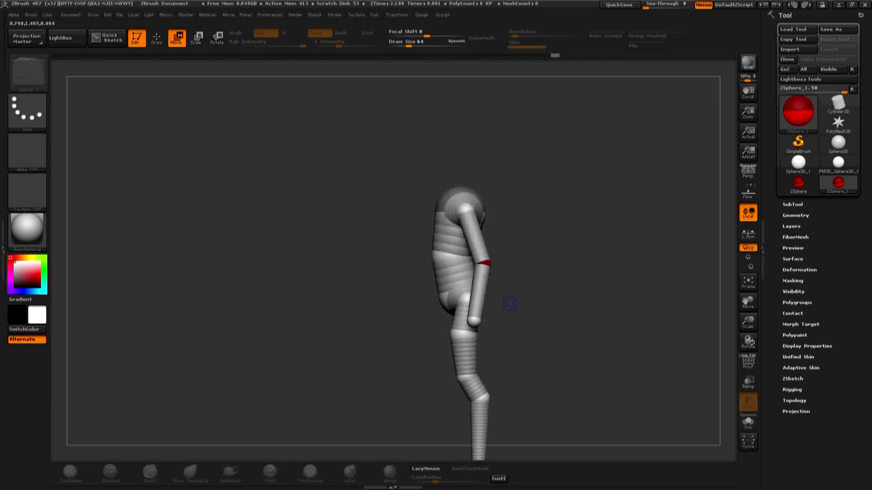
pyautogui.keyDown('shift'); pyautogui.moveTo(480, 221); pyautogui.dragTo(535, 230); pyautogui.keyUp('shift')
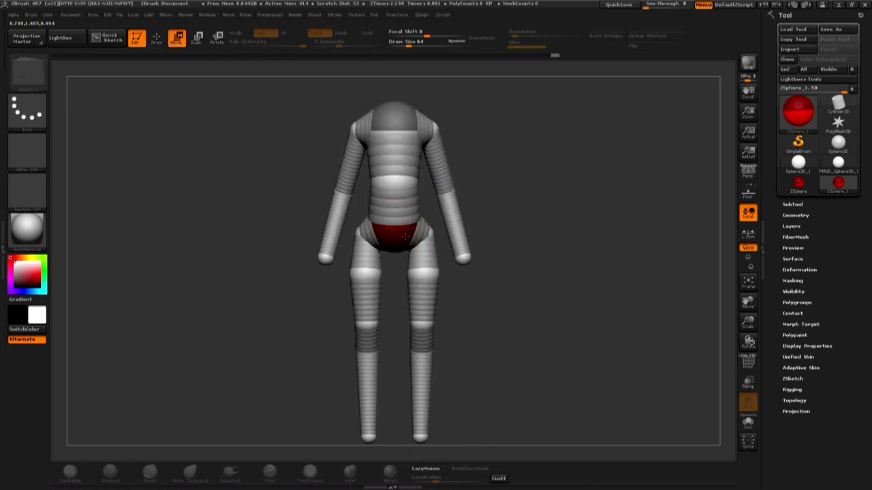
# - Nudge the pelvis and raise both knees to shorten the thighs and lengthen the shins
pyautogui.press('e')
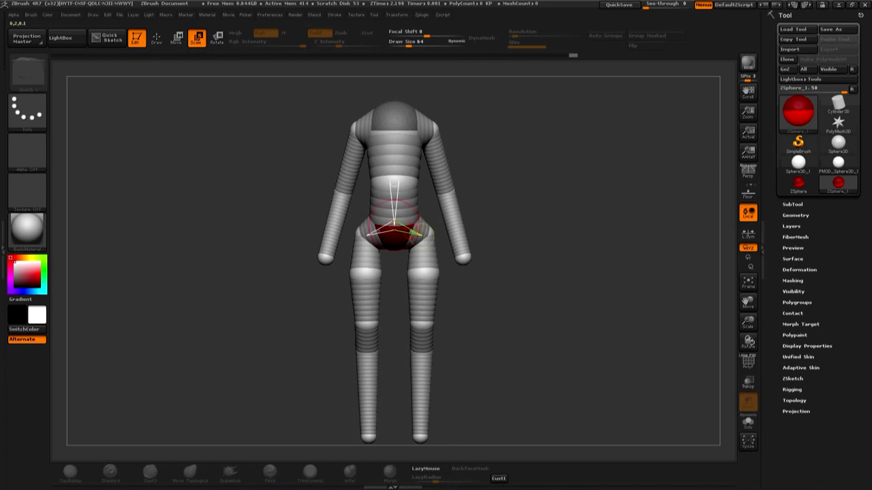
pyautogui.press('q')
pyautogui.press('w')
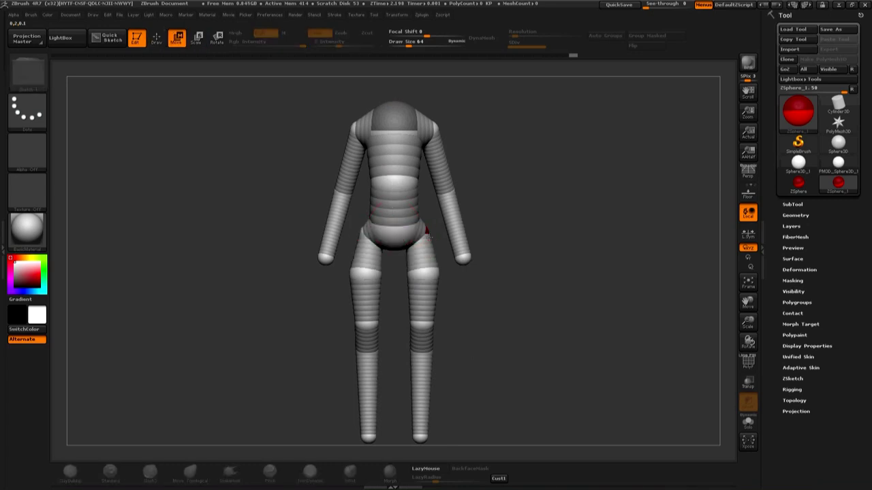
pyautogui.moveTo(427, 238); pyautogui.dragTo(431, 240)
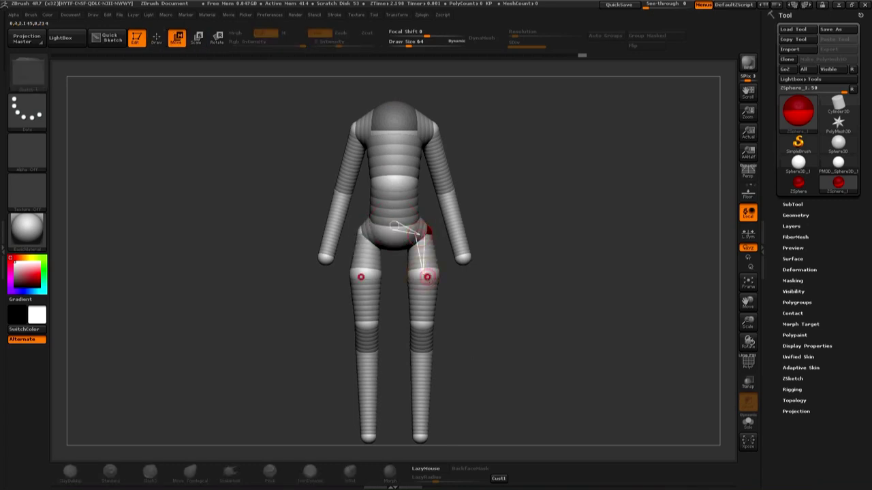
pyautogui.moveTo(423, 324); pyautogui.dragTo(422, 274)
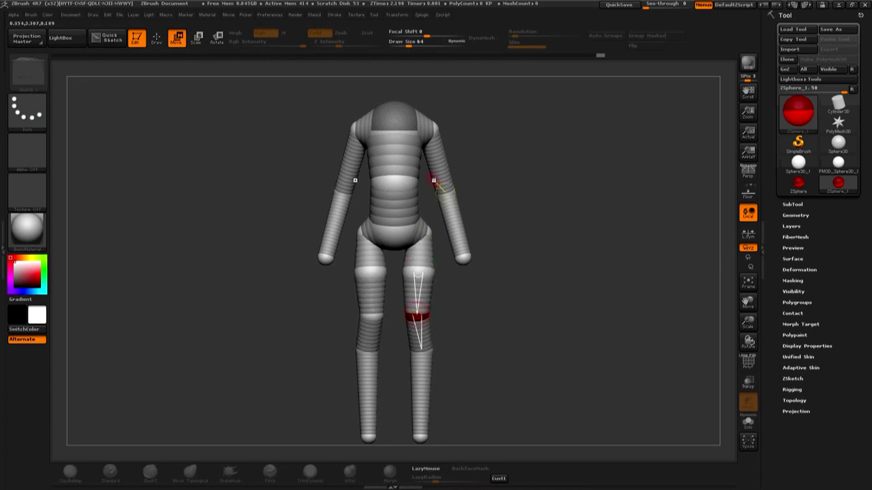
pyautogui.moveTo(446, 348)
pyautogui.keyDown('alt'); pyautogui.mouseDown()
pyautogui.moveTo(446, 323)
pyautogui.moveTo(420, 329)
pyautogui.moveTo(466, 315)
pyautogui.moveTo(472, 296)
pyautogui.mouseUp(); pyautogui.keyUp('alt')
pyautogui.moveTo(380, 76)
pyautogui.mouseDown()
pyautogui.moveTo(544, 164)
pyautogui.moveTo(477, 141)
pyautogui.mouseUp()
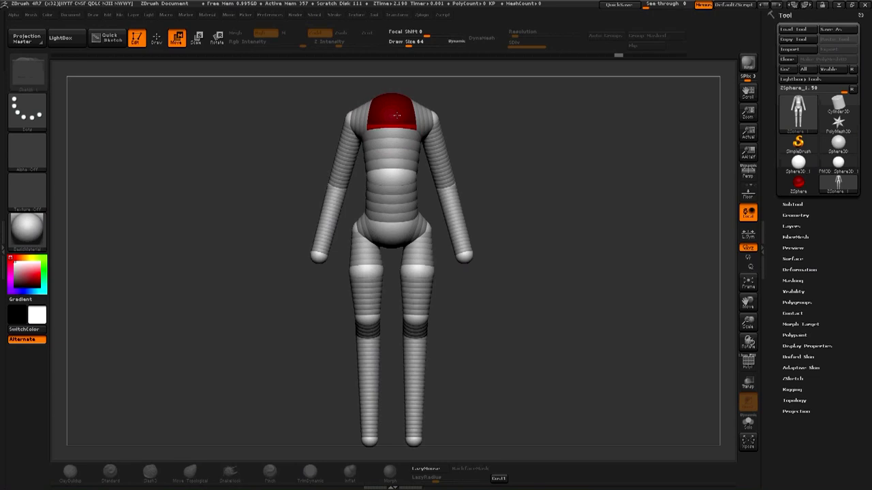
# - Pull both forearms and hands inward toward the torso, then frame the whole figure
pyautogui.click(396, 118)
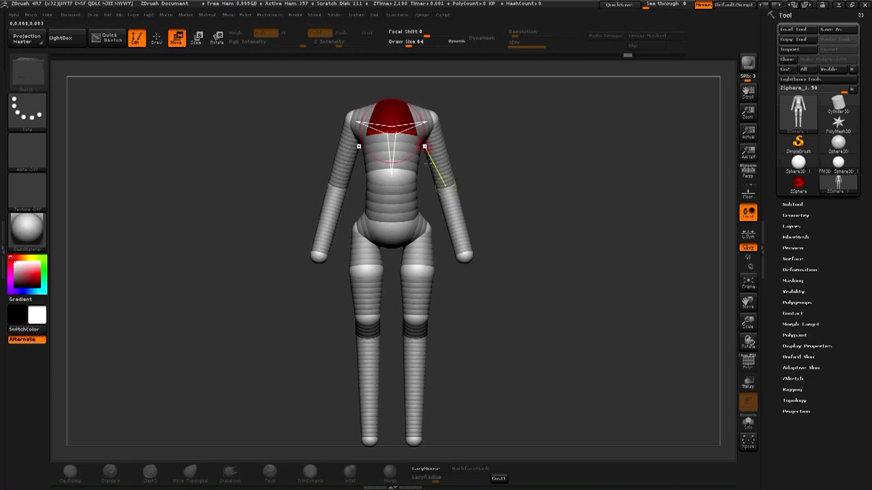
pyautogui.click(391, 232)
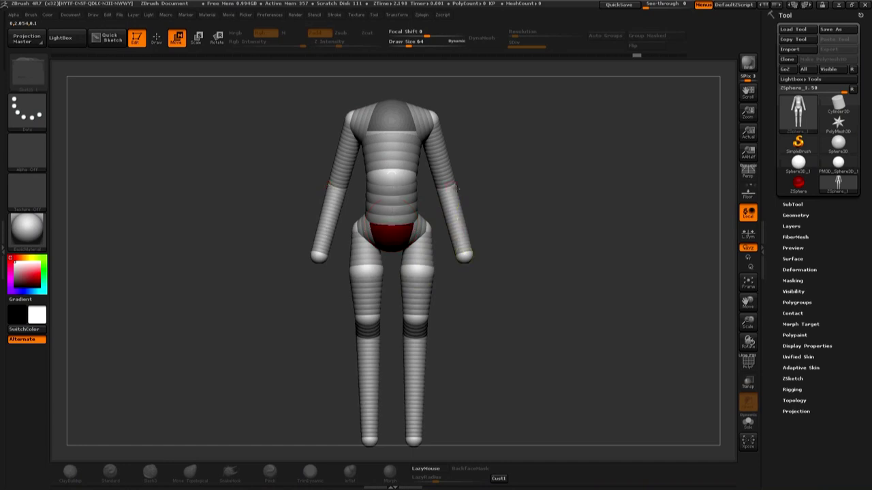
pyautogui.moveTo(455, 191); pyautogui.dragTo(447, 190)
pyautogui.moveTo(428, 298)
pyautogui.keyDown('alt'); pyautogui.mouseDown()
pyautogui.moveTo(474, 323)
pyautogui.moveTo(526, 333)
pyautogui.moveTo(547, 219)
pyautogui.moveTo(534, 175)
pyautogui.mouseUp(); pyautogui.keyUp('alt')
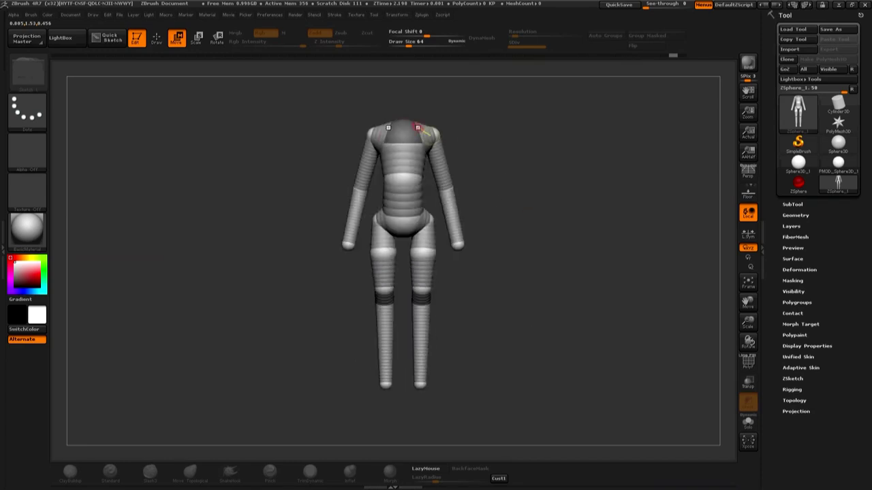
pyautogui.press('e')
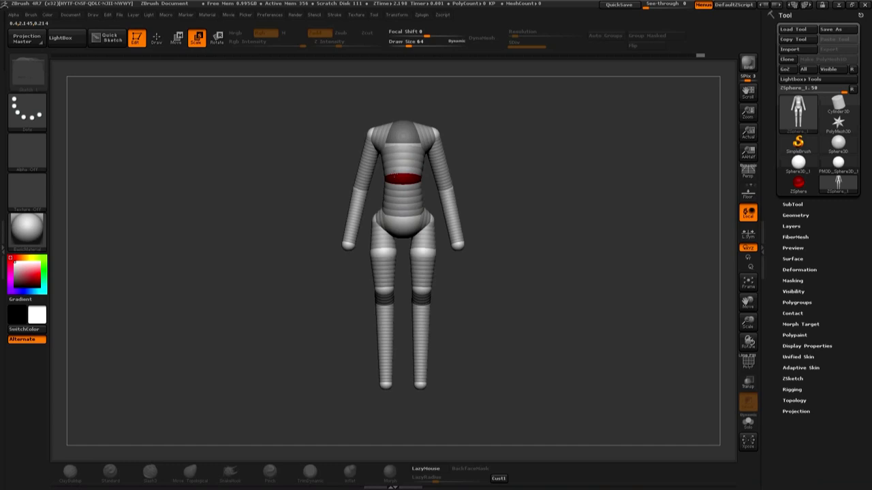
pyautogui.press('w')
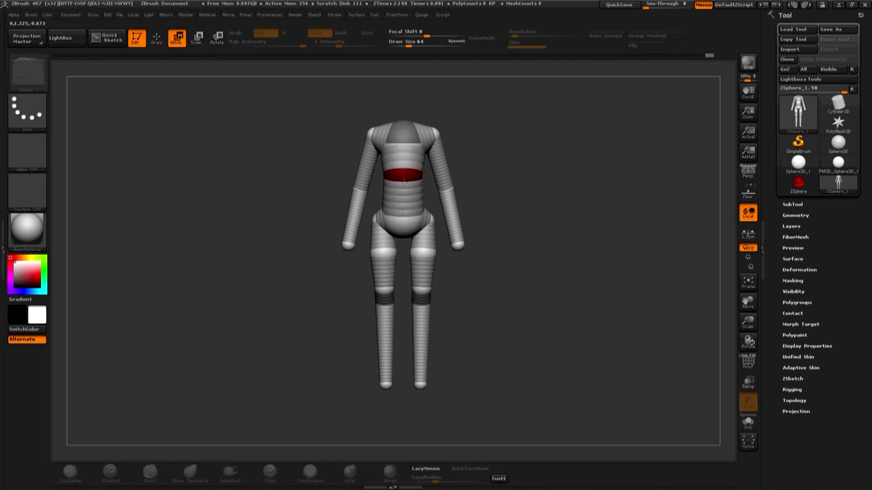
pyautogui.keyDown('alt'); pyautogui.moveTo(484, 132); pyautogui.dragTo(443, 184); pyautogui.keyUp('alt')
# - Stretch the head ZSphere upward into a longer neck
pyautogui.press('q')
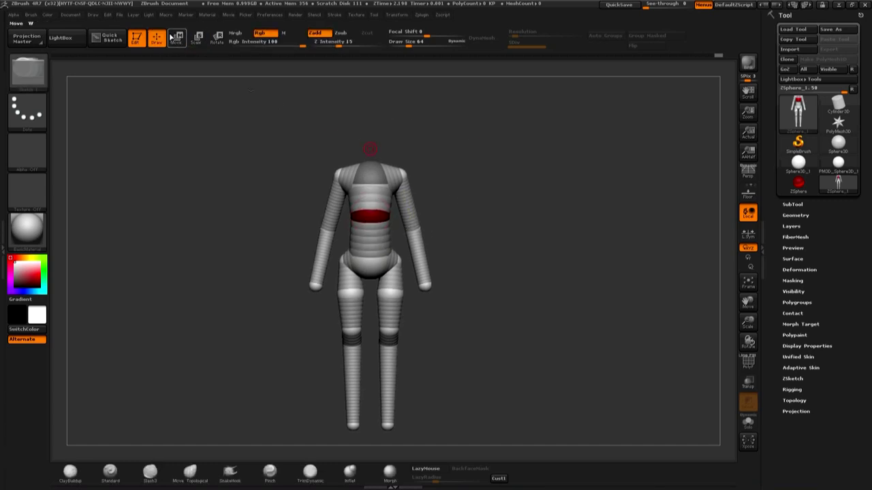
pyautogui.moveTo(422, 148)
pyautogui.mouseDown()
pyautogui.moveTo(426, 316)
pyautogui.moveTo(422, 143)
pyautogui.moveTo(435, 242)
pyautogui.moveTo(462, 201)
pyautogui.mouseUp()
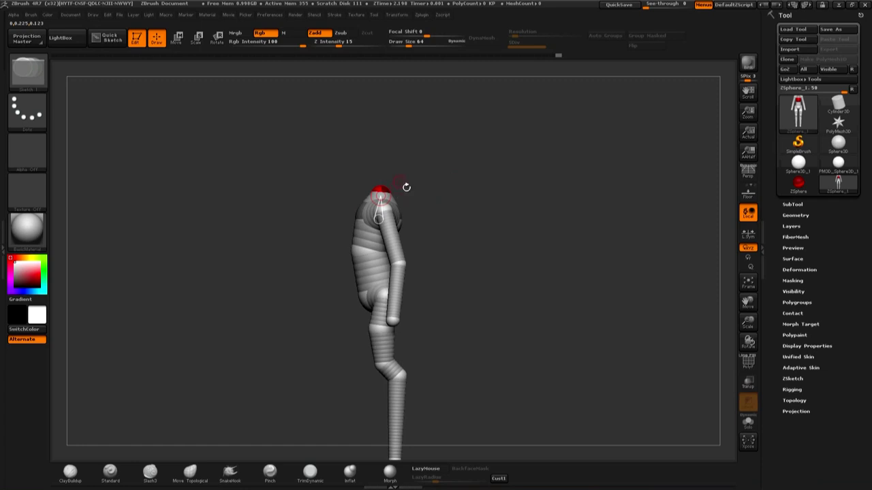
pyautogui.press('w')
pyautogui.moveTo(380, 207)
pyautogui.mouseDown()
pyautogui.moveTo(386, 176)
pyautogui.moveTo(450, 203)
pyautogui.mouseUp()
# - Insert an extra ZSphere on the neck link and turn the figure to side profile
pyautogui.press('q')
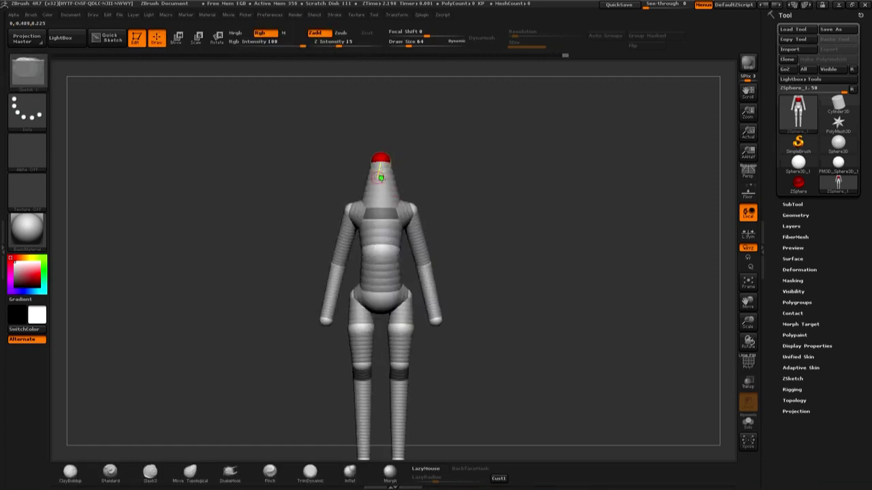
pyautogui.click(380, 183)
pyautogui.press('e')
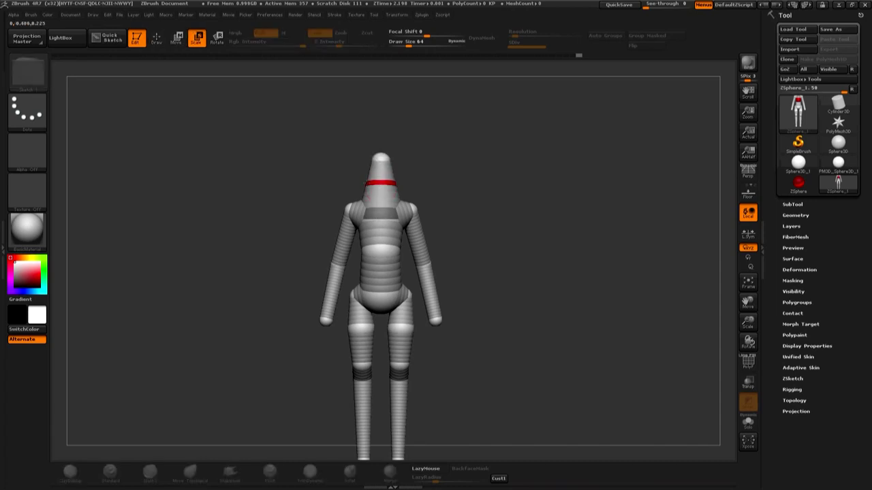
pyautogui.press('q')
pyautogui.press('w')
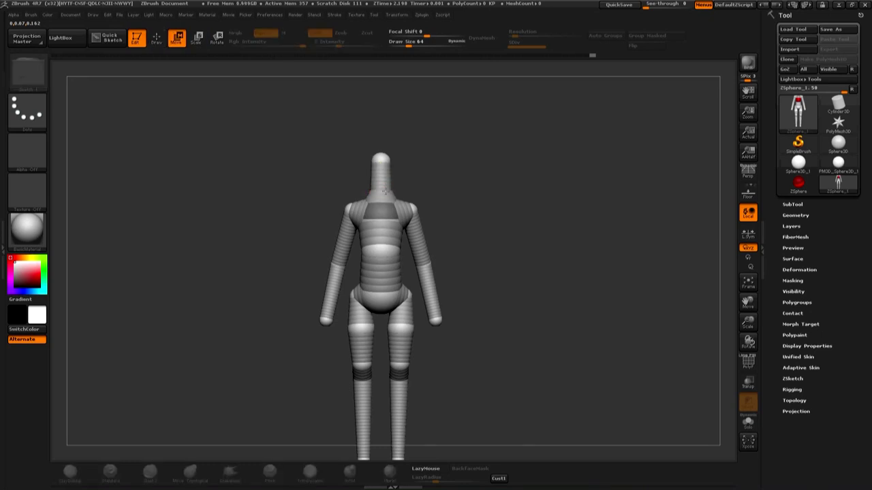
pyautogui.keyDown('shift'); pyautogui.moveTo(425, 188); pyautogui.dragTo(399, 169); pyautogui.keyUp('shift')
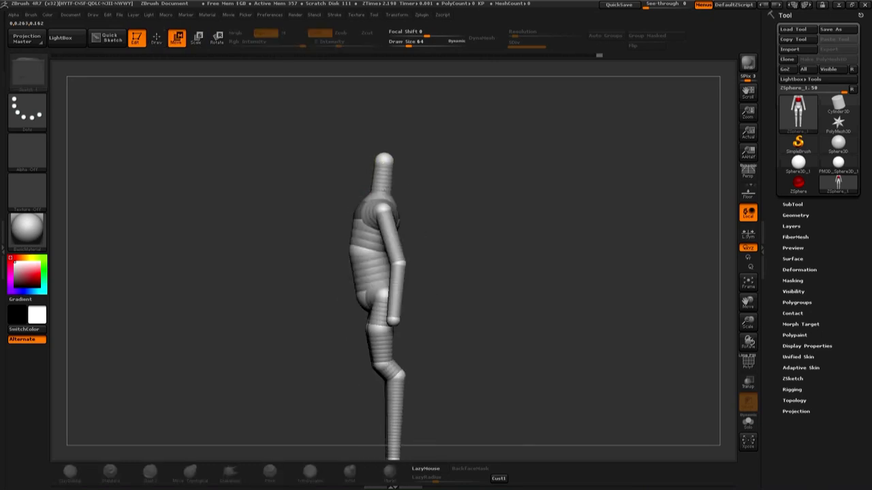
pyautogui.hotkey('alt', 'Tab')
# - Open Anatomy Basic.jpg from the Image Reference folder and maximize it in Photos
pyautogui.hotkey('alt', 'Tab')
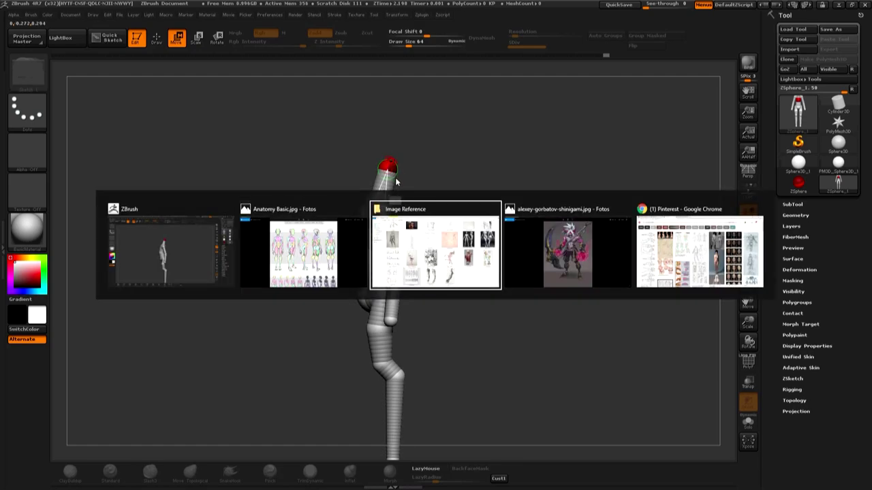
pyautogui.hotkey('alt', 'Tab')
pyautogui.hotkey('alt', 'Tab')
pyautogui.hotkey('alt', 'Tab')
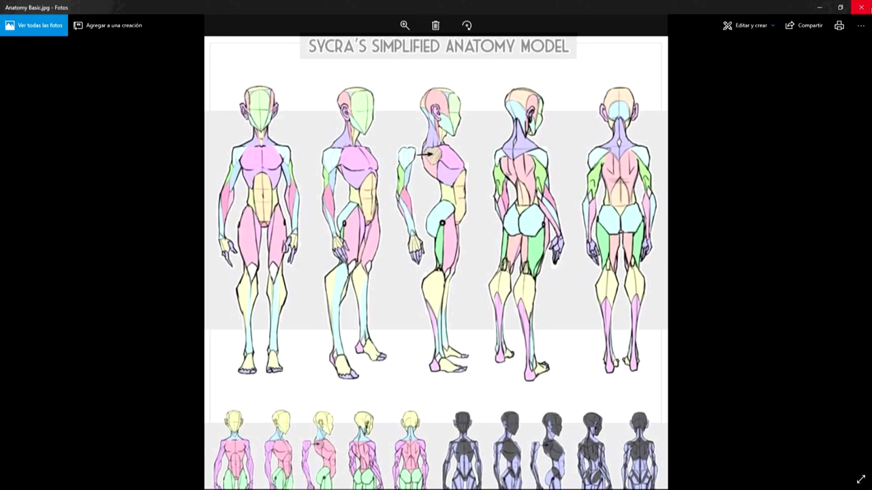
pyautogui.hotkey('alt', 'Tab')
pyautogui.hotkey('alt', 'Tab')
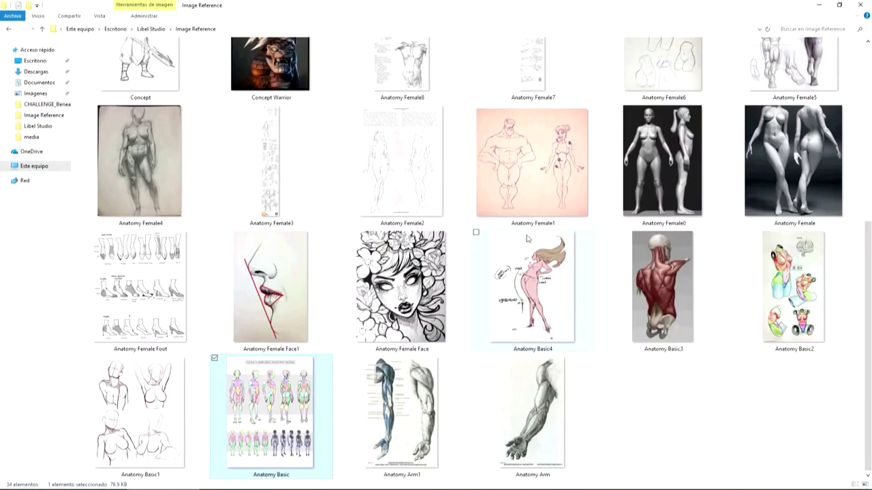
pyautogui.scroll(5, 419, 256)
pyautogui.scroll(-5, 545, 238)
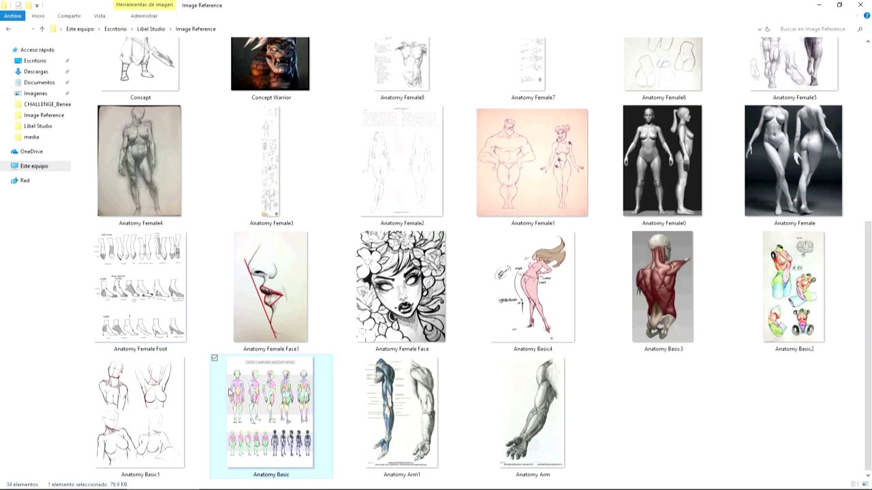
pyautogui.doubleClick(270, 413)
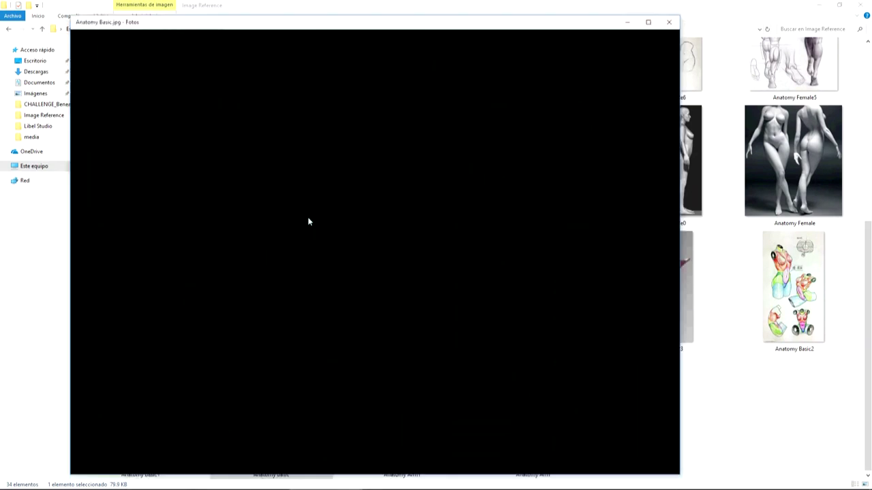
pyautogui.click(648, 22)
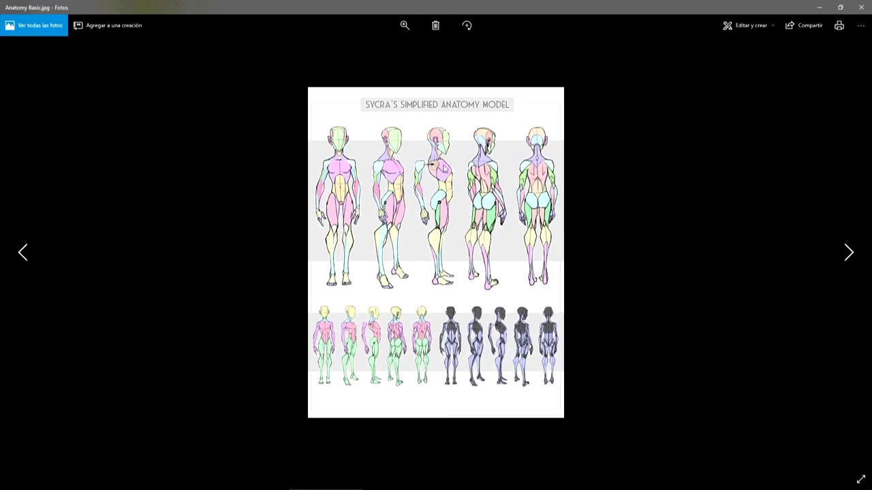
# - Return to ZBrush and rotate the figure back to a front view
pyautogui.hotkey('alt', 'Tab')
pyautogui.hotkey('alt', 'Tab')
pyautogui.hotkey('alt', 'Tab')
pyautogui.press('Tab')
pyautogui.press('Tab')
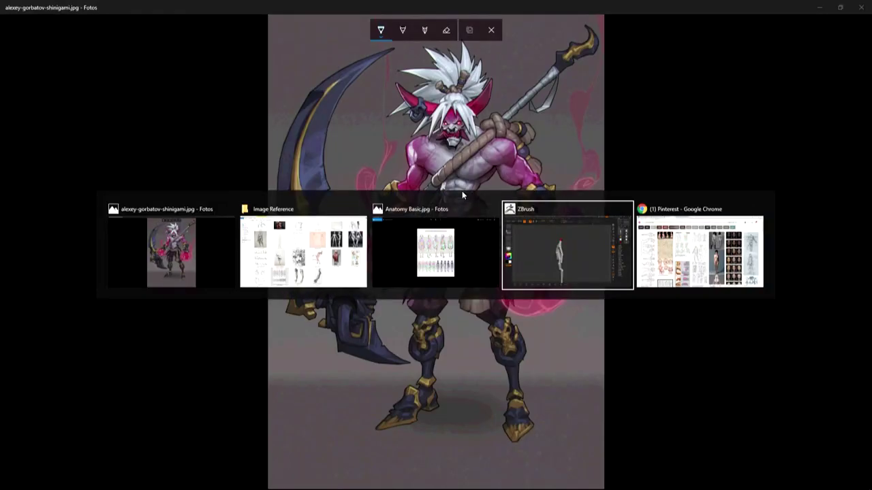
pyautogui.moveTo(461, 189); pyautogui.dragTo(489, 193)
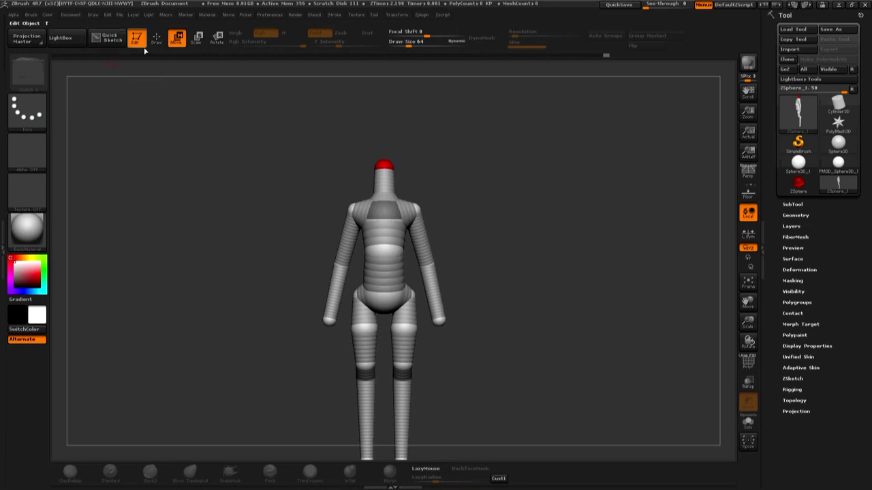
# - In side profile, pull the knee ZSpheres up and forward and adjust the feet to straighten the shins
pyautogui.click(155, 38)
pyautogui.moveTo(224, 82)
pyautogui.mouseDown()
pyautogui.moveTo(397, 162)
pyautogui.moveTo(436, 149)
pyautogui.moveTo(402, 156)
pyautogui.mouseUp()
pyautogui.press('w')
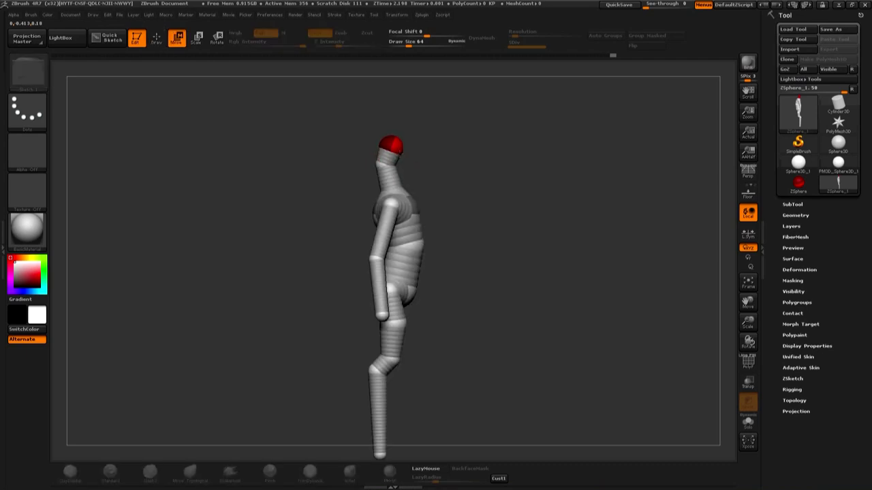
pyautogui.keyDown('alt'); pyautogui.moveTo(450, 252); pyautogui.dragTo(435, 234); pyautogui.keyUp('alt')
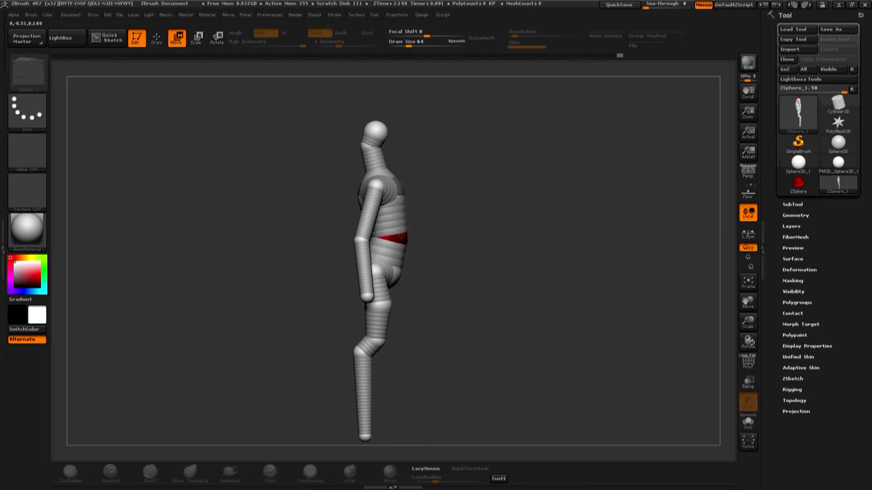
pyautogui.keyDown('alt'); pyautogui.moveTo(411, 323); pyautogui.dragTo(401, 271); pyautogui.keyUp('alt')
pyautogui.moveTo(356, 313); pyautogui.dragTo(374, 300)
pyautogui.moveTo(409, 259)
pyautogui.mouseDown()
pyautogui.moveTo(430, 278)
pyautogui.moveTo(417, 270)
pyautogui.mouseUp()
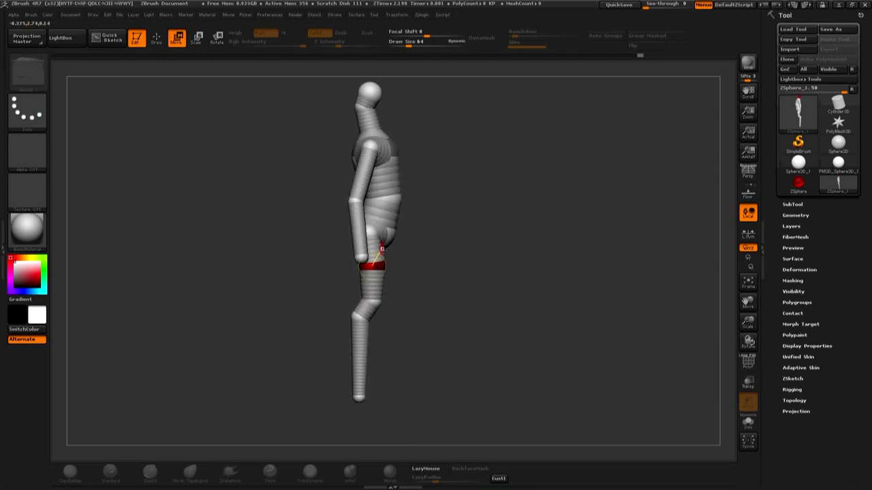
pyautogui.moveTo(372, 245); pyautogui.dragTo(376, 249)
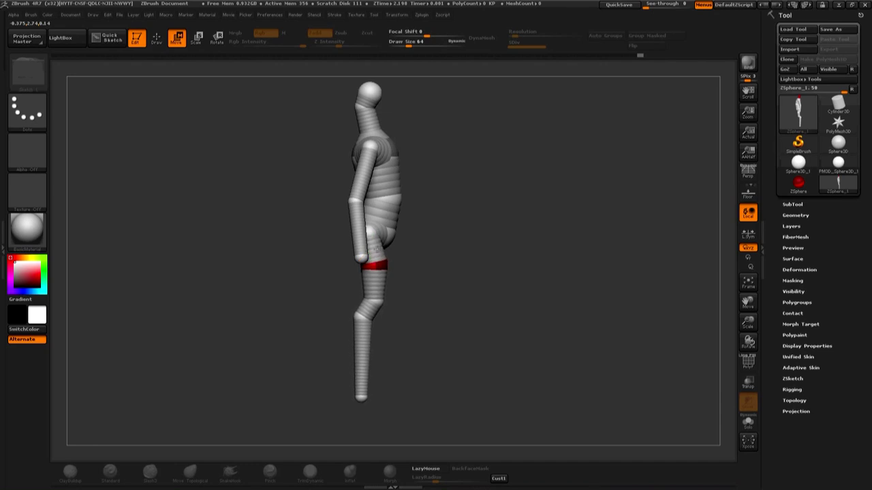
pyautogui.moveTo(373, 281)
pyautogui.mouseDown()
pyautogui.moveTo(377, 300)
pyautogui.moveTo(365, 316)
pyautogui.mouseUp()
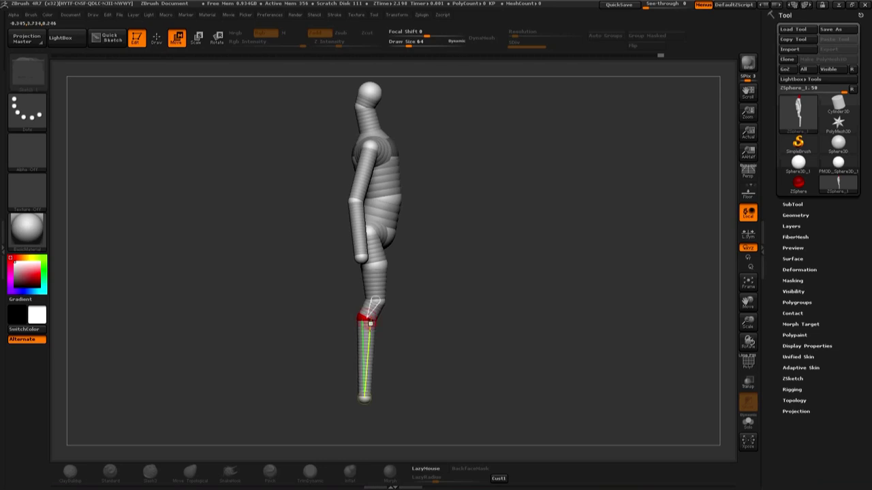
pyautogui.moveTo(365, 398); pyautogui.dragTo(370, 399)
pyautogui.moveTo(414, 355)
pyautogui.mouseDown()
pyautogui.moveTo(488, 240)
pyautogui.moveTo(399, 234)
pyautogui.mouseUp()
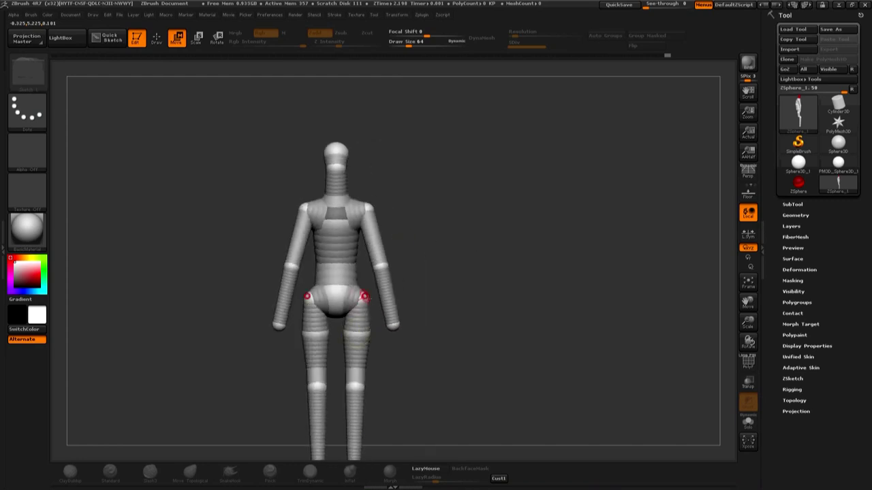
# - Scale the waist ZSphere down to a thin band
pyautogui.click(362, 296)
pyautogui.moveTo(443, 269)
pyautogui.mouseDown()
pyautogui.moveTo(424, 274)
pyautogui.moveTo(467, 243)
pyautogui.moveTo(414, 249)
pyautogui.mouseUp()
pyautogui.click(370, 264)
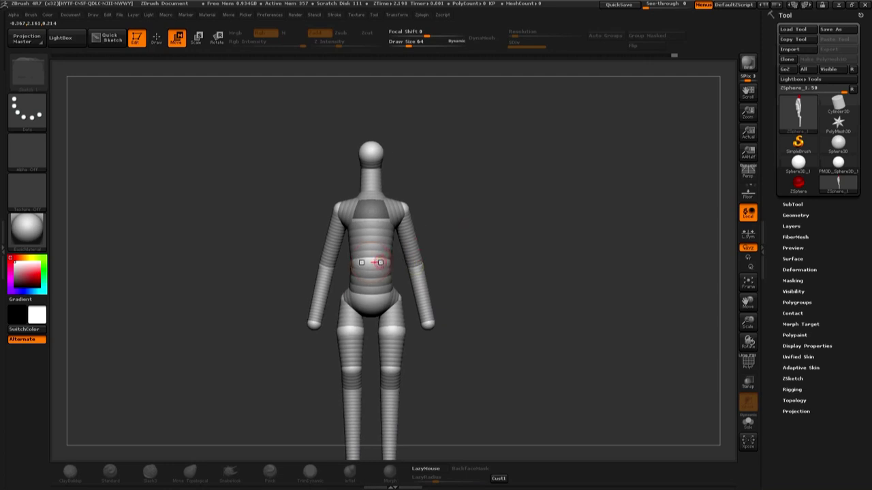
pyautogui.press('e')
pyautogui.moveTo(370, 218); pyautogui.dragTo(322, 233)
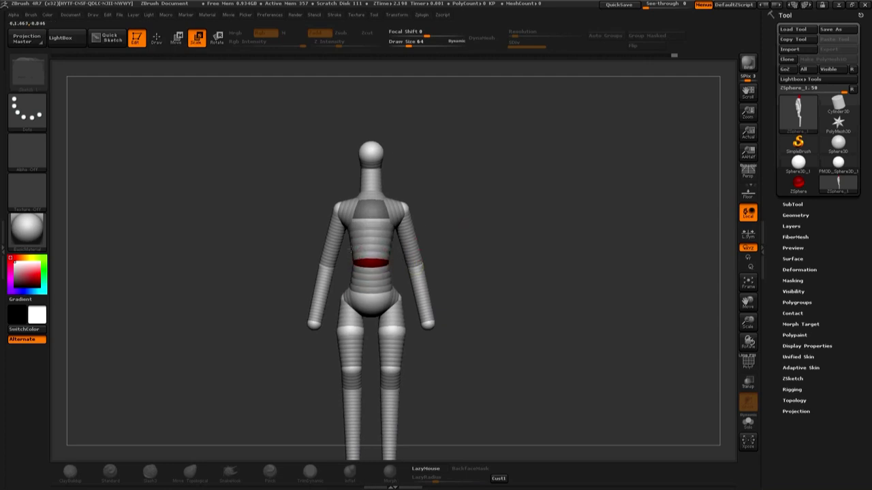
pyautogui.press('w')
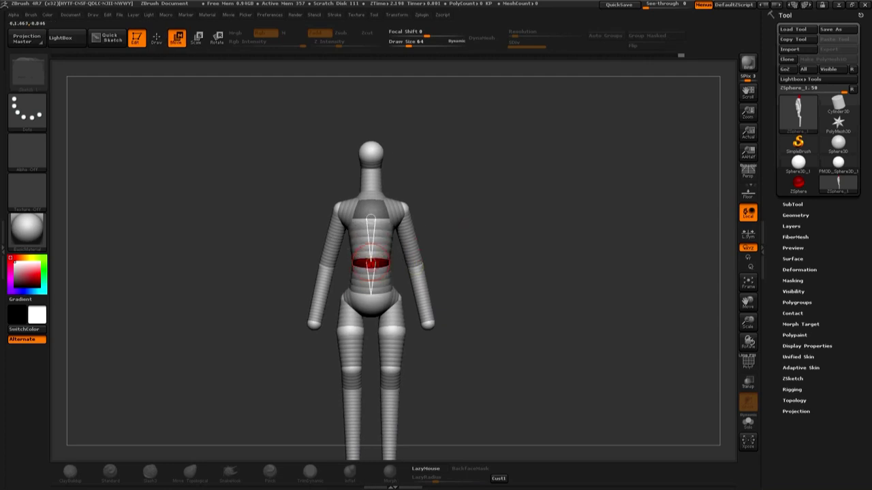
# - Adjust the upper chest ZSphere and turn the figure to an exact side view
pyautogui.click(370, 209)
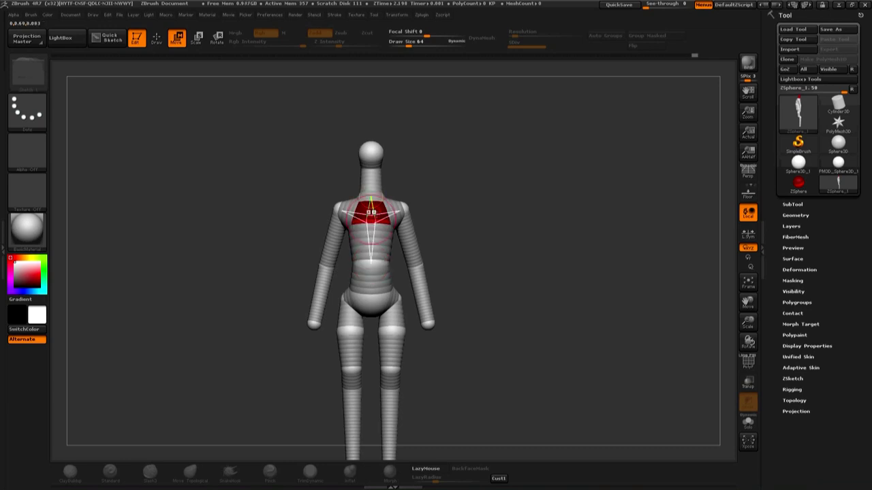
pyautogui.press('e')
pyautogui.press('w')
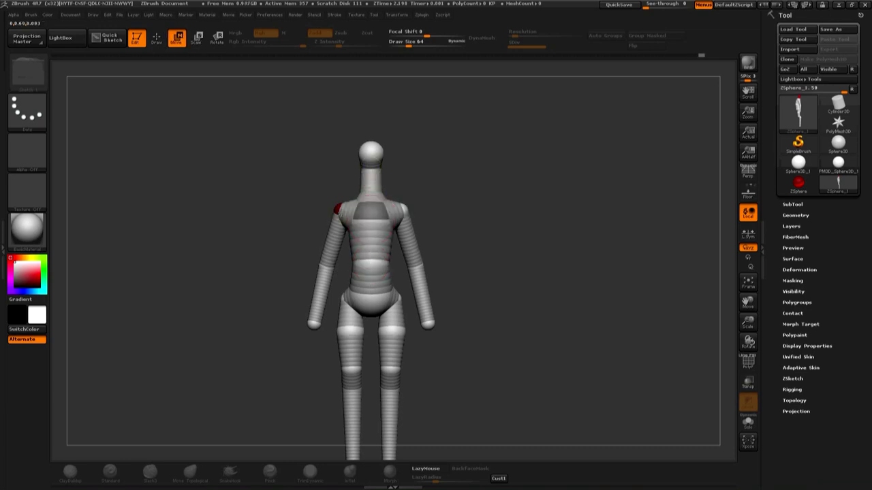
pyautogui.moveTo(405, 211)
pyautogui.keyDown('shift'); pyautogui.mouseDown()
pyautogui.moveTo(393, 188)
pyautogui.moveTo(420, 149)
pyautogui.mouseUp(); pyautogui.keyUp('shift')
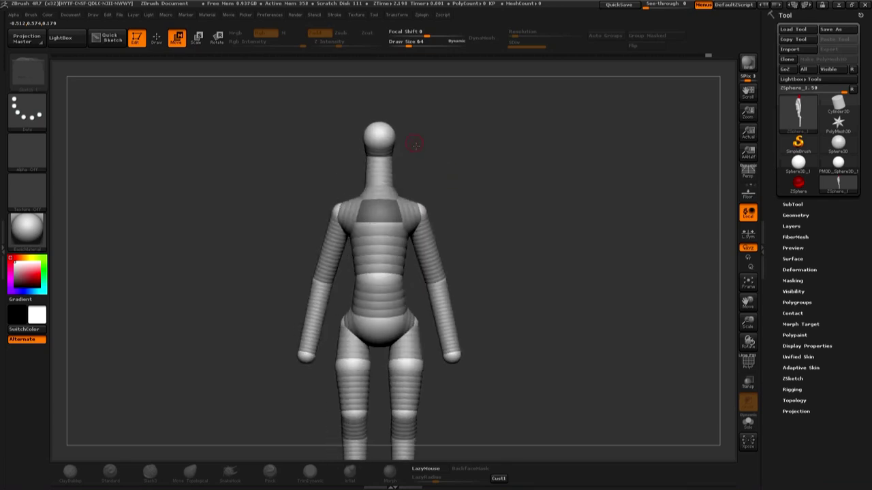
pyautogui.press('q')
pyautogui.moveTo(379, 143)
pyautogui.keyDown('shift'); pyautogui.mouseDown()
pyautogui.moveTo(355, 154)
pyautogui.moveTo(380, 127)
pyautogui.moveTo(458, 184)
pyautogui.moveTo(427, 169)
pyautogui.moveTo(381, 116)
pyautogui.moveTo(403, 141)
pyautogui.mouseUp(); pyautogui.keyUp('shift')
pyautogui.press('w')
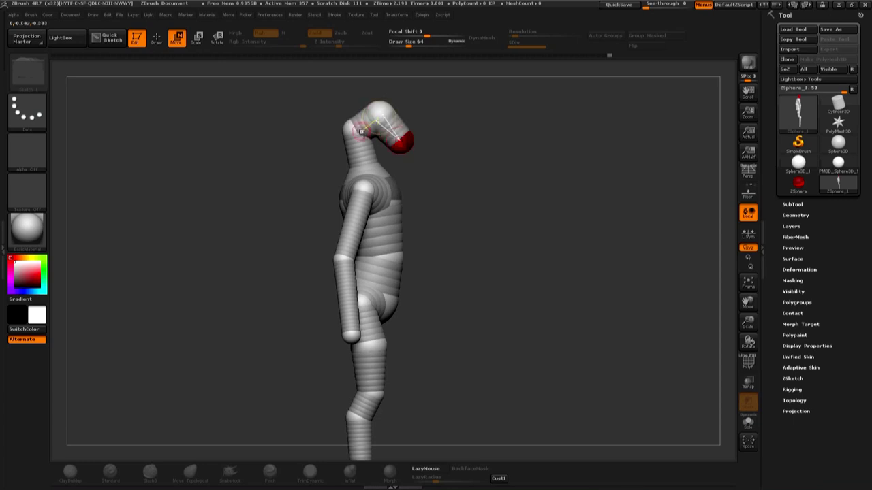
# - Drag the head ZSphere down and forward, then orbit and reframe to check the neck
pyautogui.moveTo(380, 114)
pyautogui.mouseDown()
pyautogui.moveTo(373, 125)
pyautogui.moveTo(400, 147)
pyautogui.mouseUp()
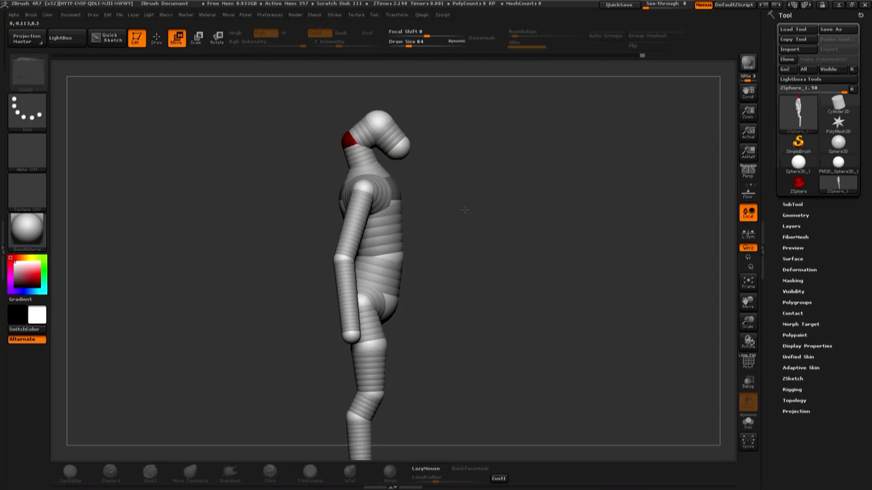
pyautogui.moveTo(465, 210); pyautogui.dragTo(370, 164)
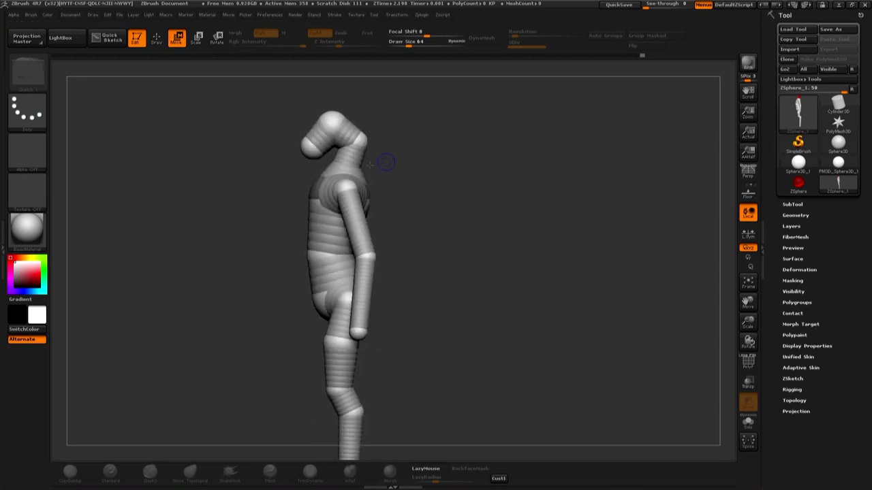
pyautogui.moveTo(392, 160)
pyautogui.mouseDown()
pyautogui.moveTo(435, 185)
pyautogui.moveTo(368, 160)
pyautogui.moveTo(380, 136)
pyautogui.moveTo(412, 192)
pyautogui.moveTo(418, 185)
pyautogui.moveTo(408, 335)
pyautogui.moveTo(421, 320)
pyautogui.moveTo(440, 319)
pyautogui.moveTo(463, 389)
pyautogui.moveTo(387, 231)
pyautogui.mouseUp()
pyautogui.press('space')
# - Nudge the toe ZSphere down and forward in side view, then zoom out to the whole figure
pyautogui.press('q')
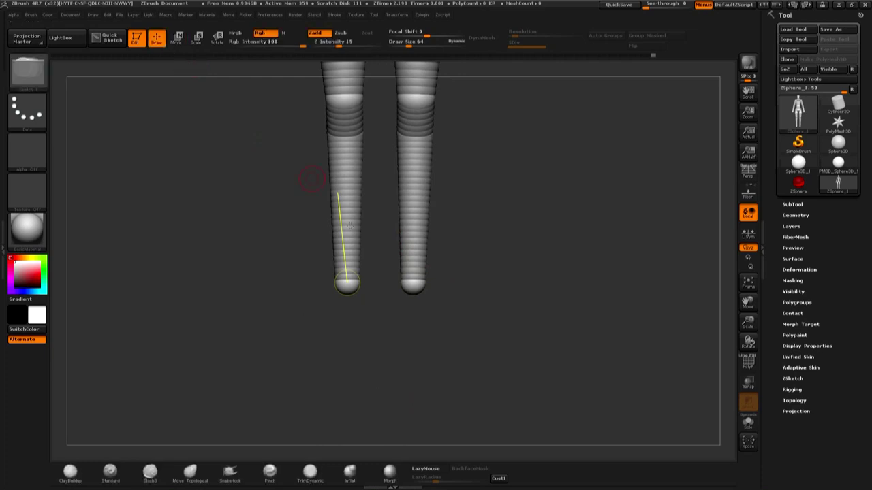
pyautogui.moveTo(413, 286)
pyautogui.mouseDown()
pyautogui.moveTo(394, 300)
pyautogui.moveTo(420, 281)
pyautogui.mouseUp()
pyautogui.press('w')
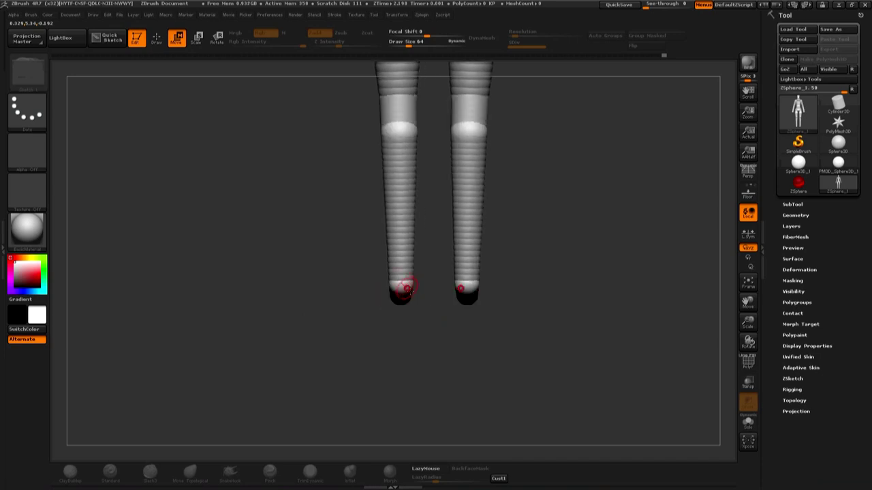
pyautogui.press('q')
pyautogui.moveTo(406, 305)
pyautogui.mouseDown()
pyautogui.moveTo(436, 302)
pyautogui.moveTo(420, 322)
pyautogui.mouseUp()
pyautogui.press('w')
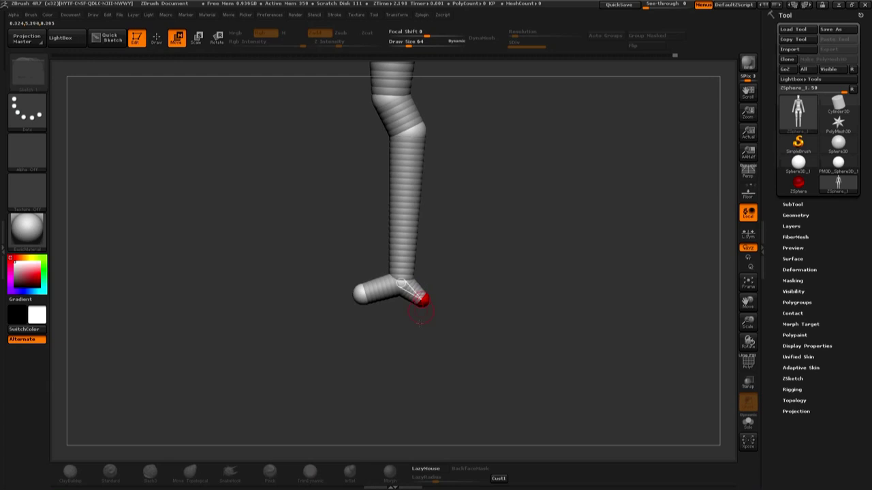
pyautogui.moveTo(362, 293); pyautogui.dragTo(355, 301)
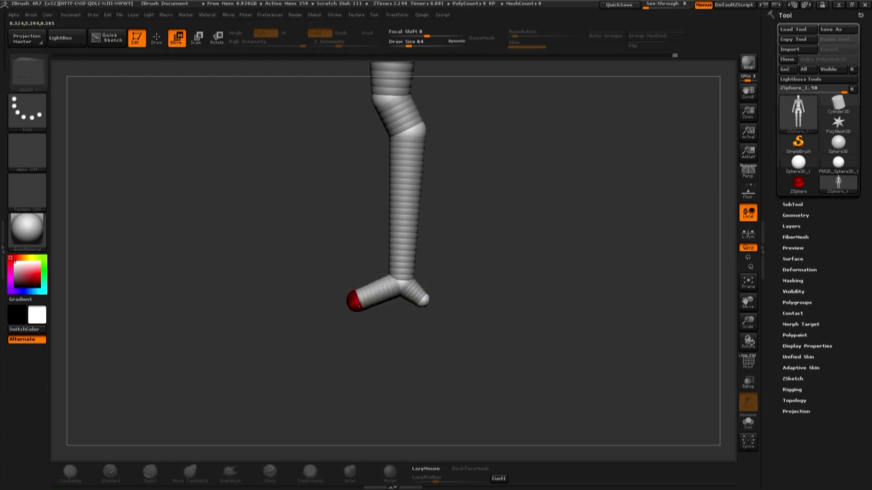
pyautogui.press('e')
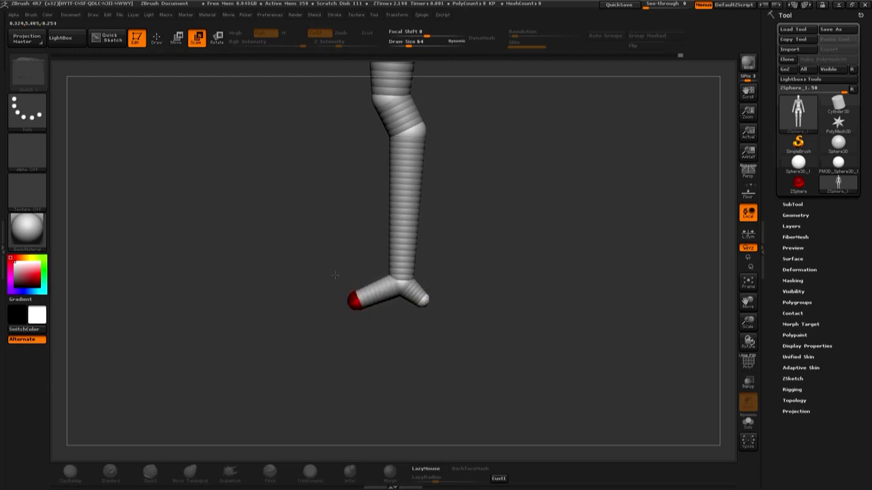
pyautogui.keyDown('shift'); pyautogui.moveTo(333, 264); pyautogui.dragTo(385, 257); pyautogui.keyUp('shift')
pyautogui.moveTo(427, 276)
pyautogui.keyDown('alt'); pyautogui.mouseDown()
pyautogui.moveTo(414, 253)
pyautogui.moveTo(428, 254)
pyautogui.moveTo(414, 321)
pyautogui.moveTo(424, 267)
pyautogui.mouseUp(); pyautogui.keyUp('alt')
pyautogui.hotkey('alt', 'Tab')
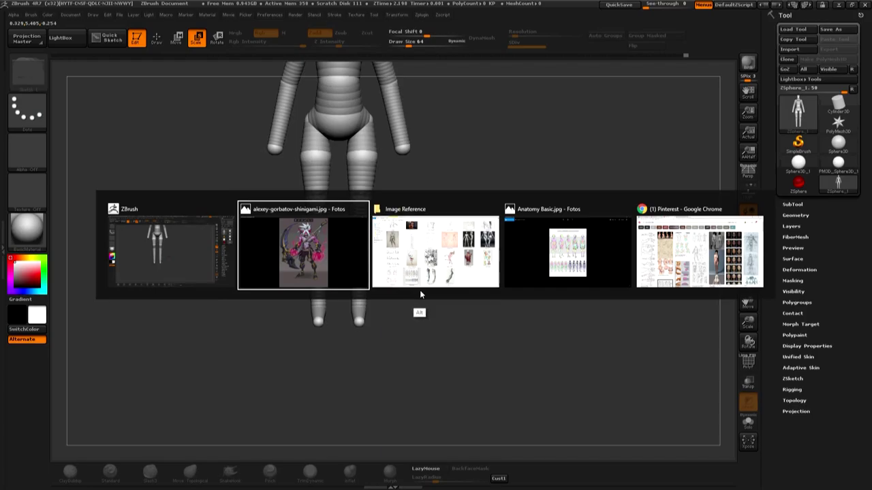
# - View Anatomy Female Foot.jpg, close it, and return to ZBrush's side view of the leg
pyautogui.click(418, 289)
pyautogui.doubleClick(158, 289)
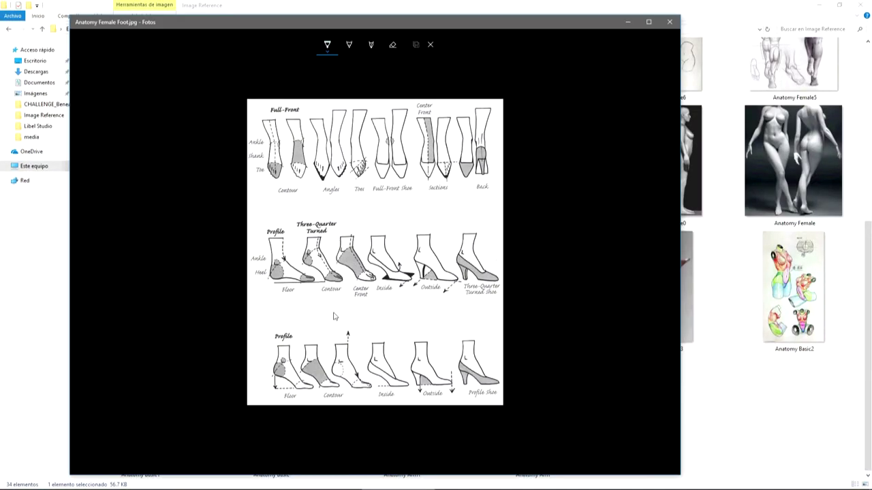
pyautogui.press('Escape')
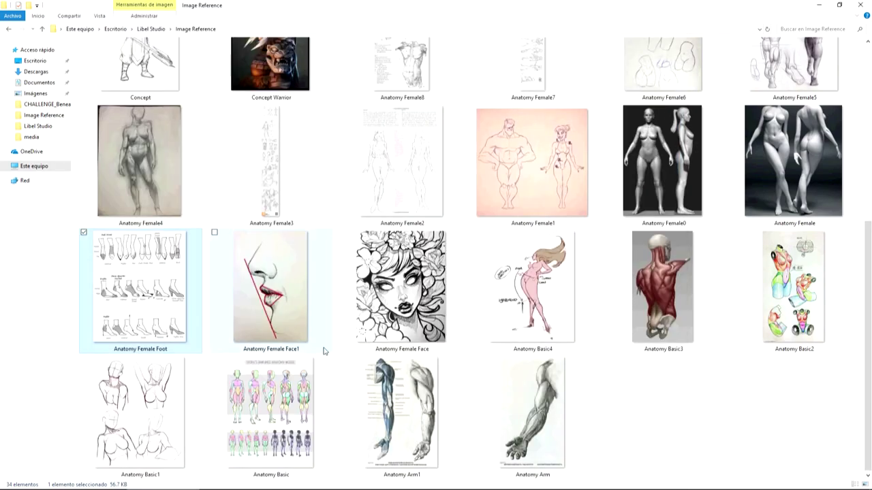
pyautogui.hotkey('alt', 'Tab')
pyautogui.keyDown('shift'); pyautogui.moveTo(382, 349); pyautogui.dragTo(373, 331); pyautogui.keyUp('shift')
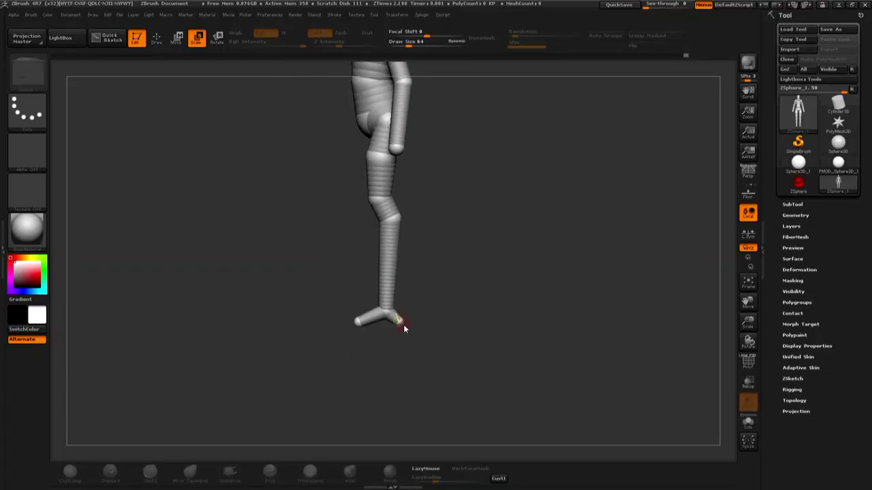
# - Select the ZSphere at the leg tip and extend the toe further forward
pyautogui.press('w')
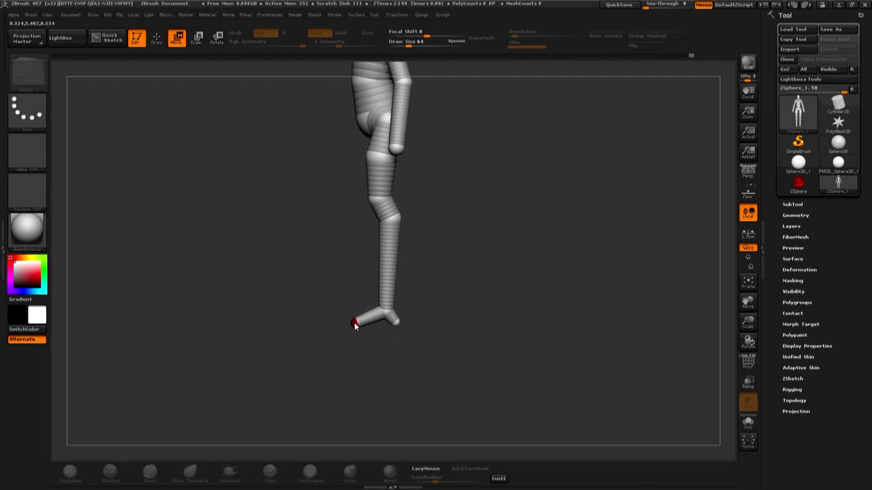
pyautogui.moveTo(371, 331)
pyautogui.mouseDown()
pyautogui.moveTo(403, 311)
pyautogui.moveTo(399, 371)
pyautogui.moveTo(395, 286)
pyautogui.mouseUp()
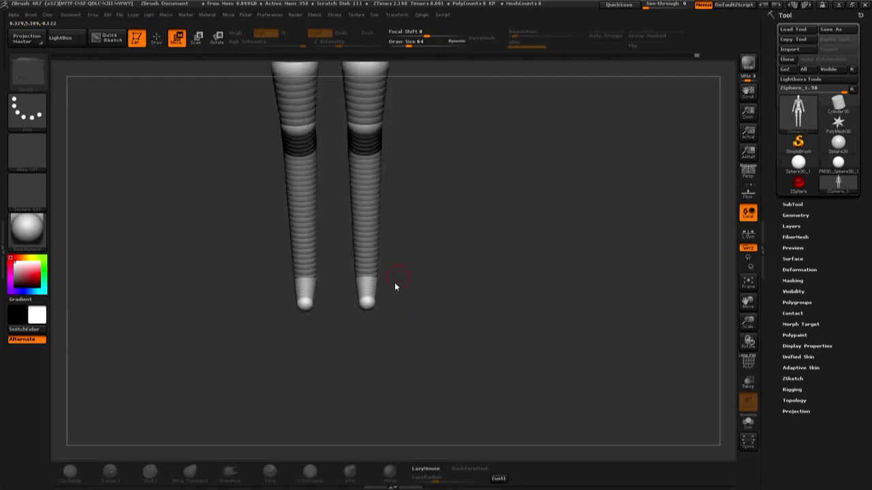
pyautogui.press('q')
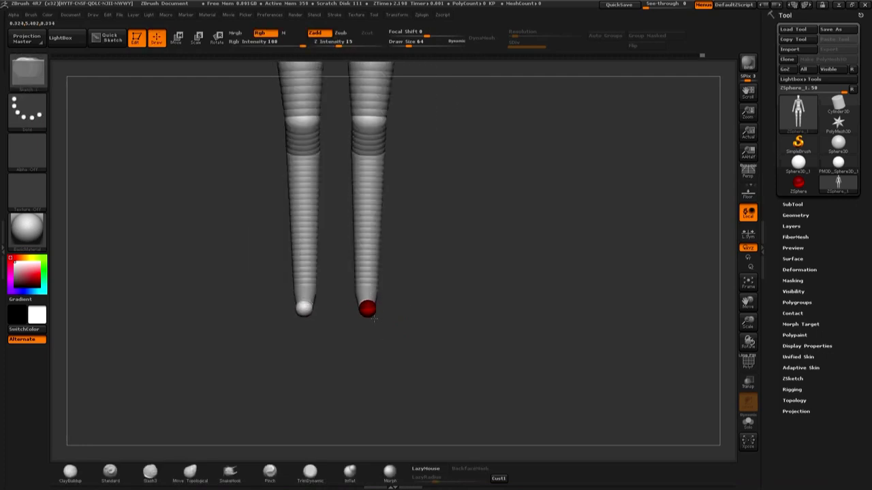
pyautogui.press('w')
pyautogui.moveTo(389, 312); pyautogui.dragTo(367, 325)
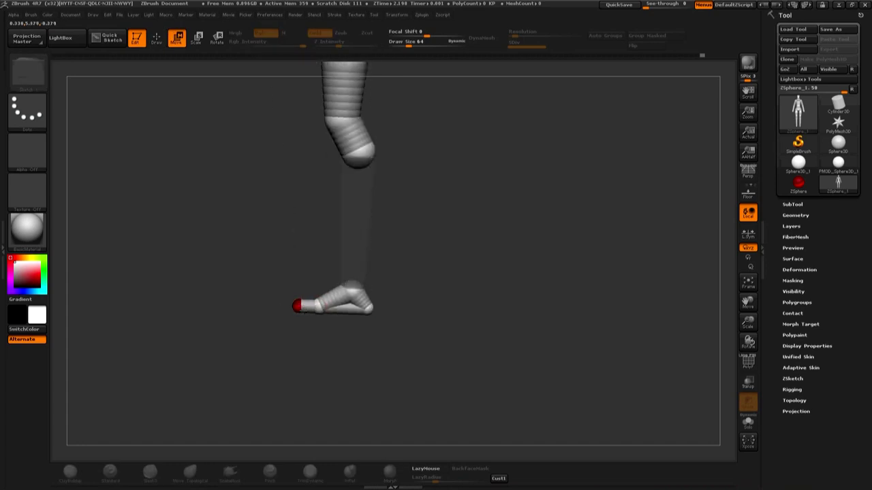
pyautogui.moveTo(319, 333); pyautogui.dragTo(356, 342)
pyautogui.click(314, 310)
pyautogui.press('q')
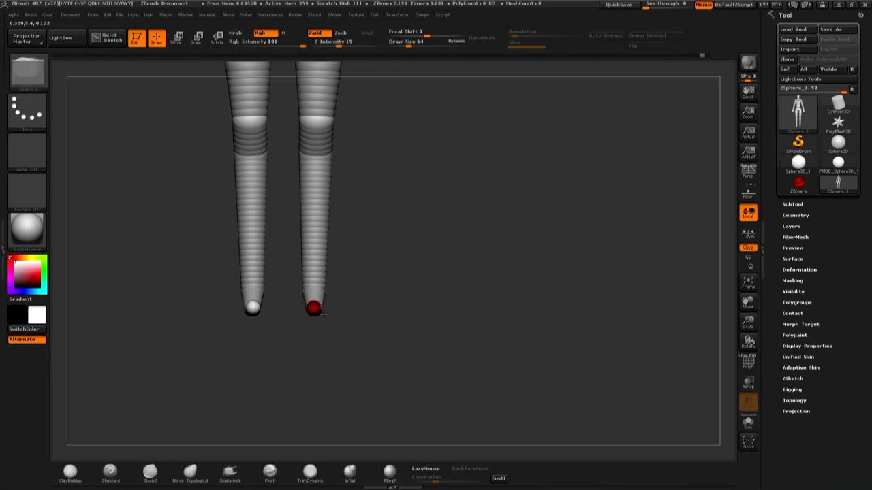
pyautogui.press('w')
pyautogui.moveTo(302, 308); pyautogui.dragTo(289, 307)
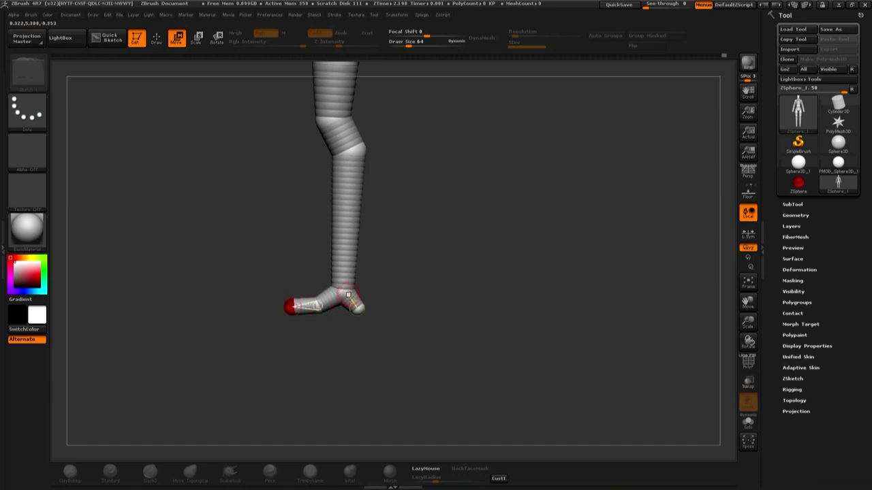
pyautogui.moveTo(371, 291)
pyautogui.keyDown('shift'); pyautogui.mouseDown()
pyautogui.moveTo(434, 290)
pyautogui.moveTo(371, 300)
pyautogui.mouseUp(); pyautogui.keyUp('shift')
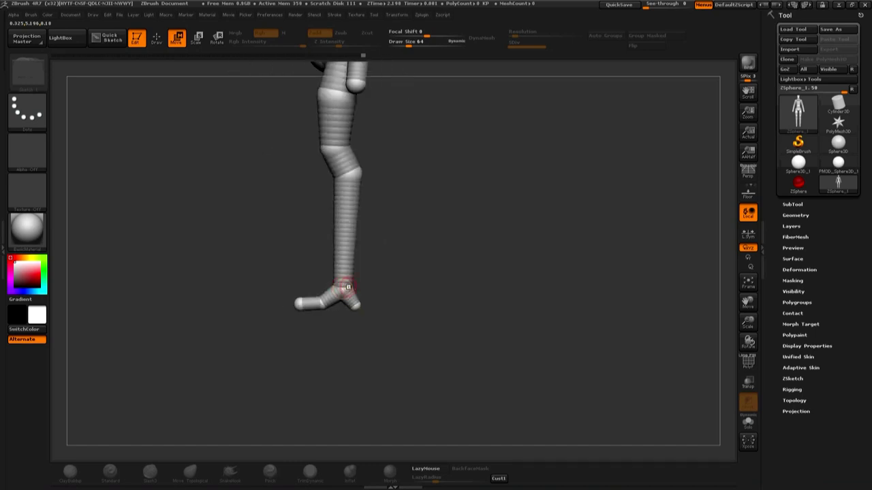
# - Orbit around the legs and hips from front and side to check the feet
pyautogui.press('q')
pyautogui.press('e')
pyautogui.moveTo(395, 294)
pyautogui.keyDown('shift'); pyautogui.mouseDown()
pyautogui.moveTo(381, 297)
pyautogui.moveTo(362, 330)
pyautogui.mouseUp(); pyautogui.keyUp('shift')
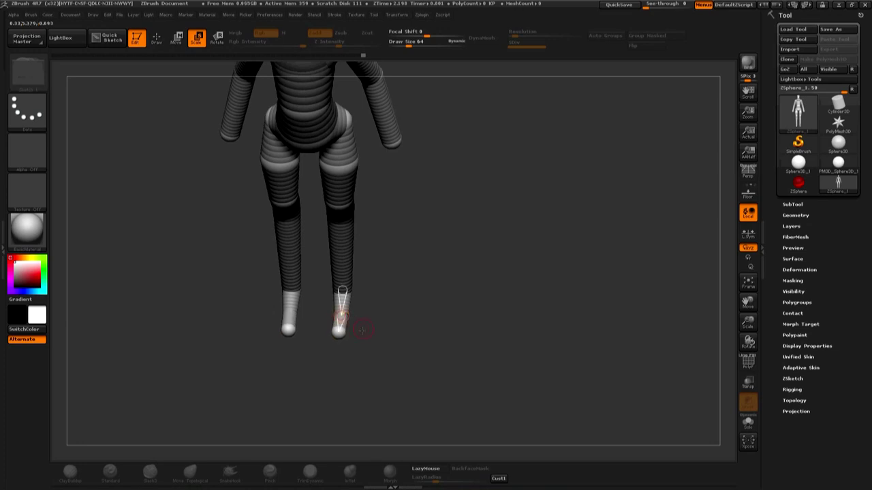
pyautogui.keyDown('shift'); pyautogui.moveTo(362, 330); pyautogui.dragTo(356, 333); pyautogui.keyUp('shift')
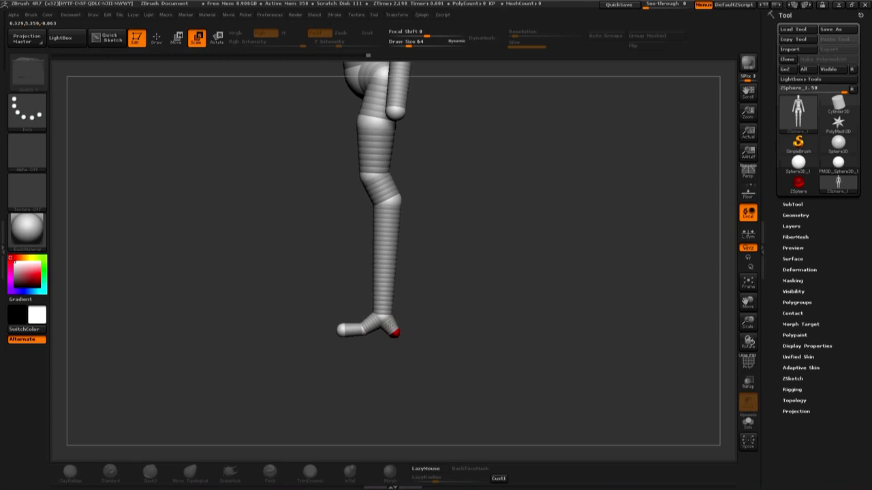
pyautogui.moveTo(408, 320)
pyautogui.keyDown('shift'); pyautogui.mouseDown()
pyautogui.moveTo(484, 294)
pyautogui.moveTo(376, 327)
pyautogui.mouseUp(); pyautogui.keyUp('shift')
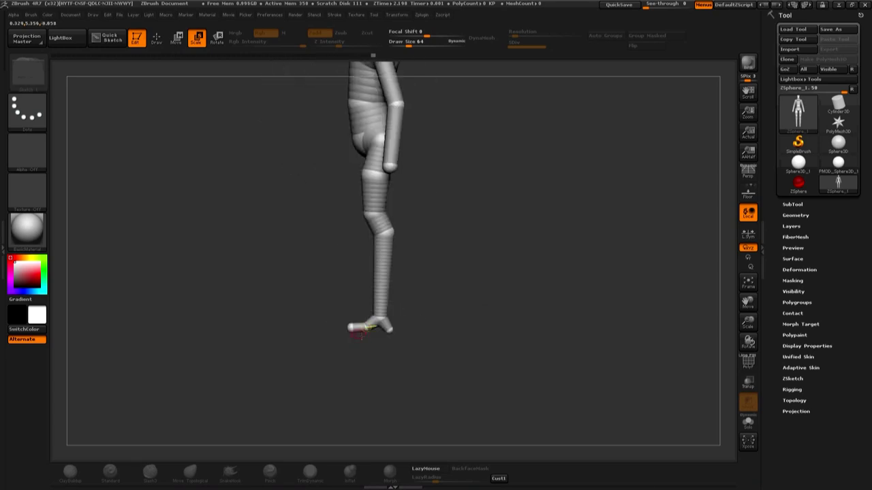
pyautogui.press('w')
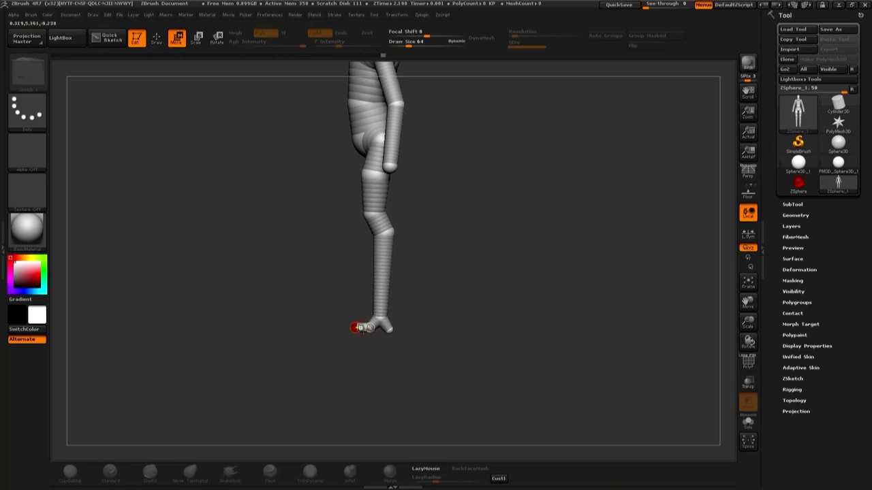
pyautogui.press('e')
pyautogui.press('w')
pyautogui.moveTo(446, 296)
pyautogui.mouseDown()
pyautogui.moveTo(430, 298)
pyautogui.moveTo(443, 252)
pyautogui.moveTo(350, 291)
pyautogui.moveTo(401, 307)
pyautogui.moveTo(419, 298)
pyautogui.mouseUp()
# - Scale the lower-leg ZSpheres down so the shins taper to the ankles
pyautogui.press('q')
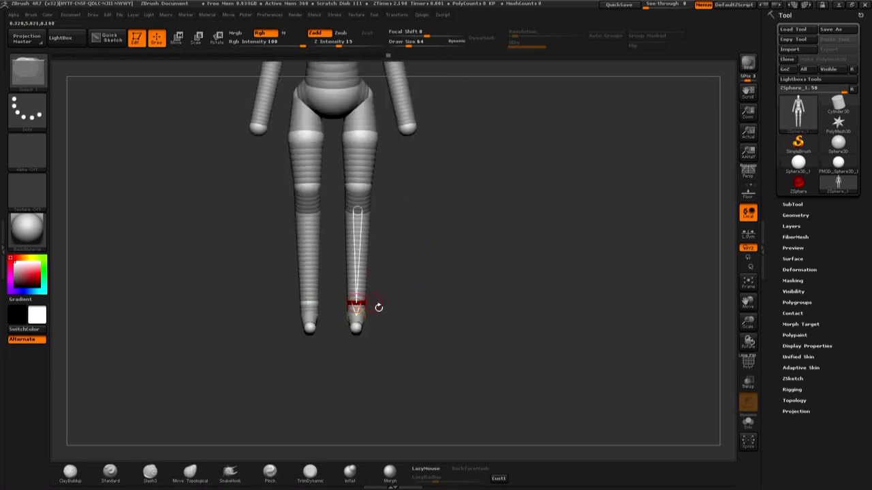
pyautogui.press('w')
pyautogui.press('e')
pyautogui.moveTo(356, 301); pyautogui.dragTo(250, 210)
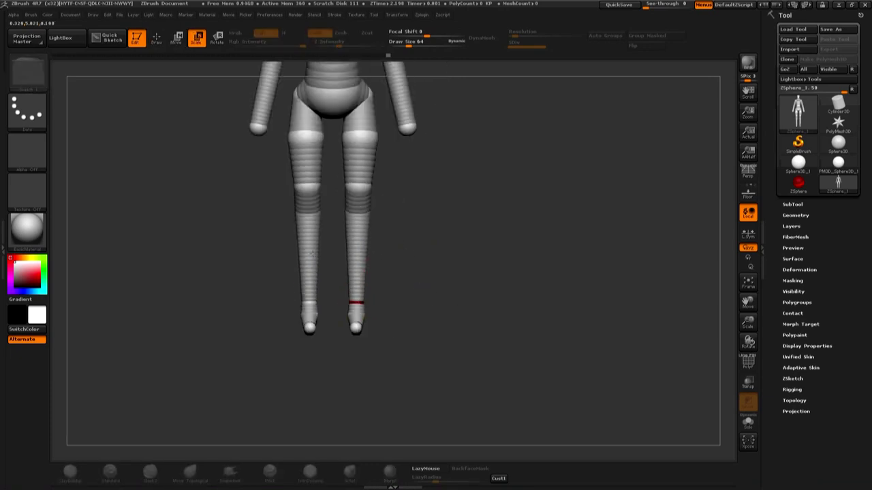
pyautogui.moveTo(293, 303); pyautogui.dragTo(352, 303)
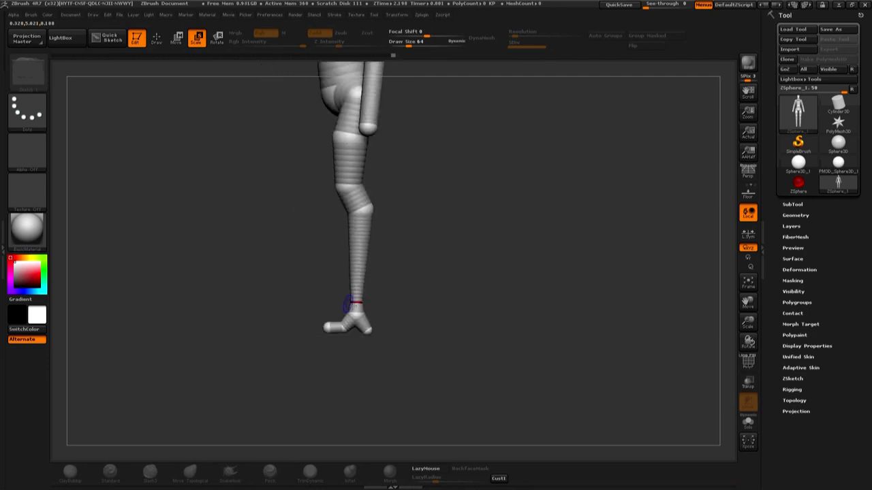
pyautogui.press('w')
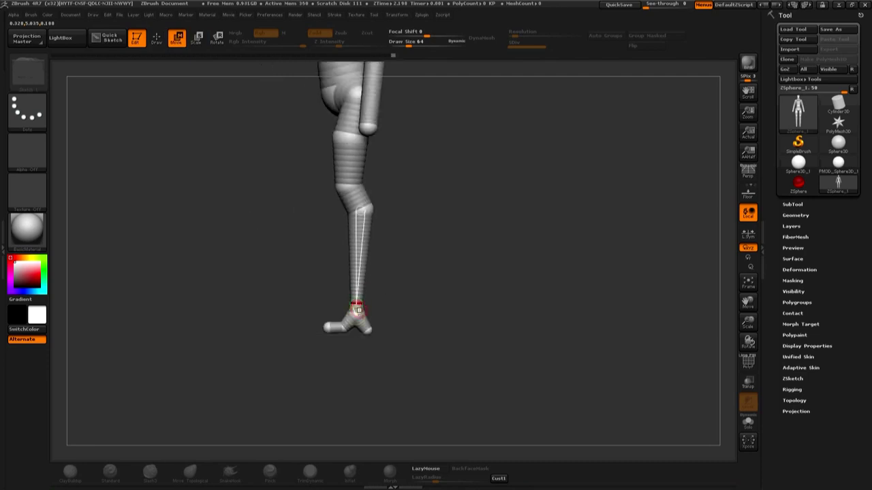
pyautogui.press('e')
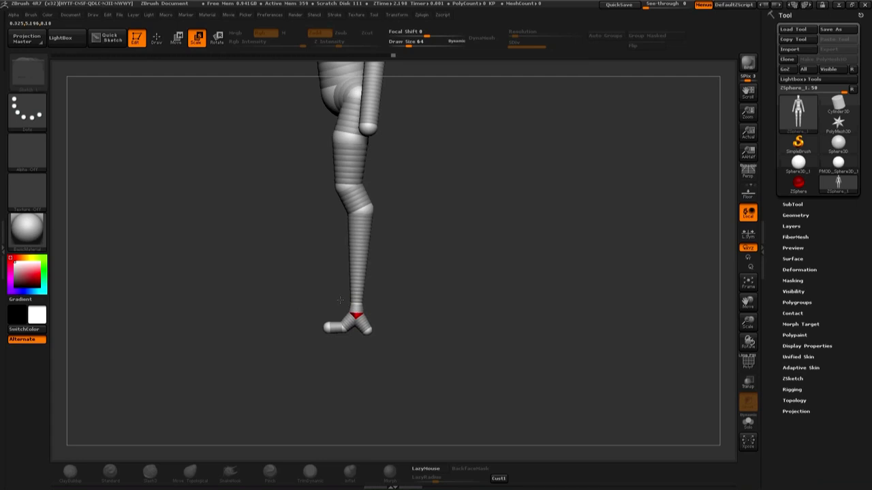
pyautogui.press('w')
pyautogui.moveTo(357, 307)
pyautogui.mouseDown()
pyautogui.moveTo(407, 257)
pyautogui.moveTo(395, 292)
pyautogui.moveTo(443, 335)
pyautogui.mouseUp()
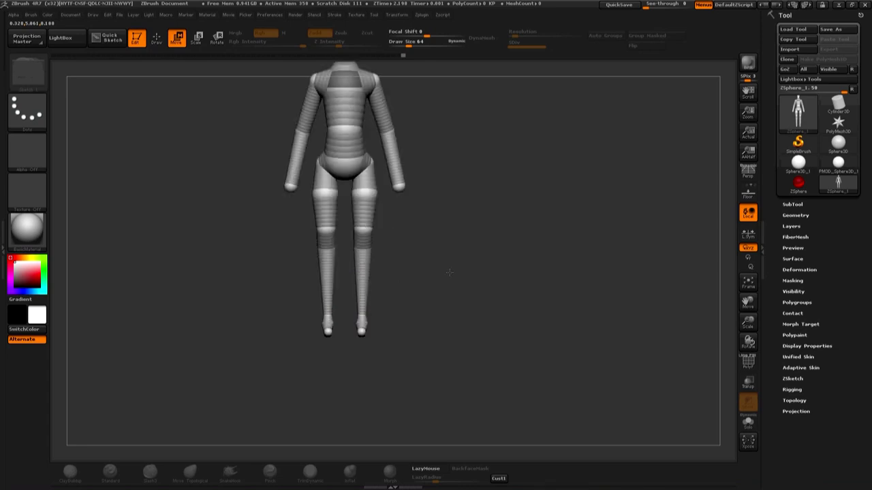
# - Preview the armature as a smooth skinned mesh, then snap back to a front view
pyautogui.press('a')
pyautogui.moveTo(464, 304)
pyautogui.mouseDown()
pyautogui.moveTo(422, 300)
pyautogui.moveTo(497, 313)
pyautogui.moveTo(402, 331)
pyautogui.moveTo(461, 327)
pyautogui.mouseUp()
pyautogui.press('a')
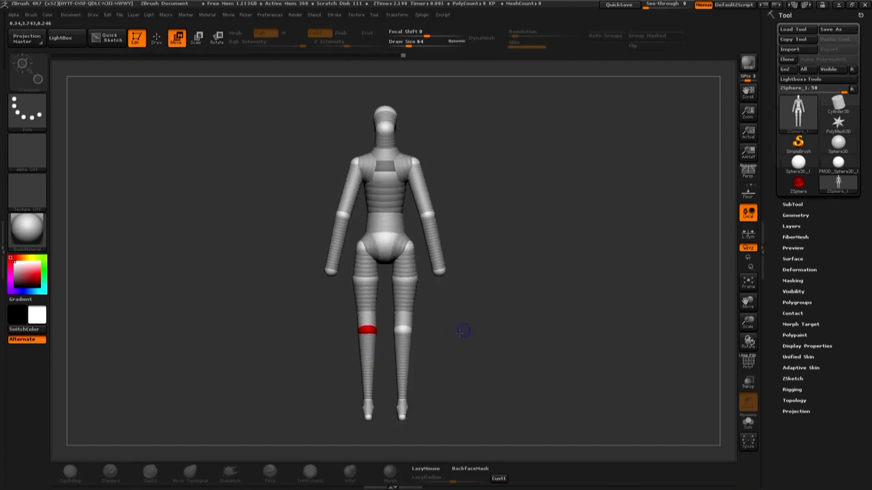
pyautogui.press('e')
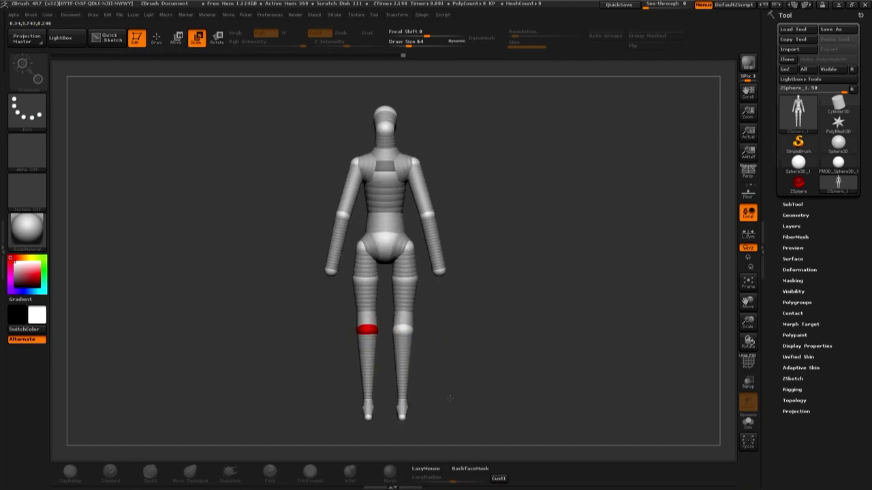
pyautogui.keyDown('alt'); pyautogui.moveTo(473, 352); pyautogui.dragTo(437, 354); pyautogui.keyUp('alt')
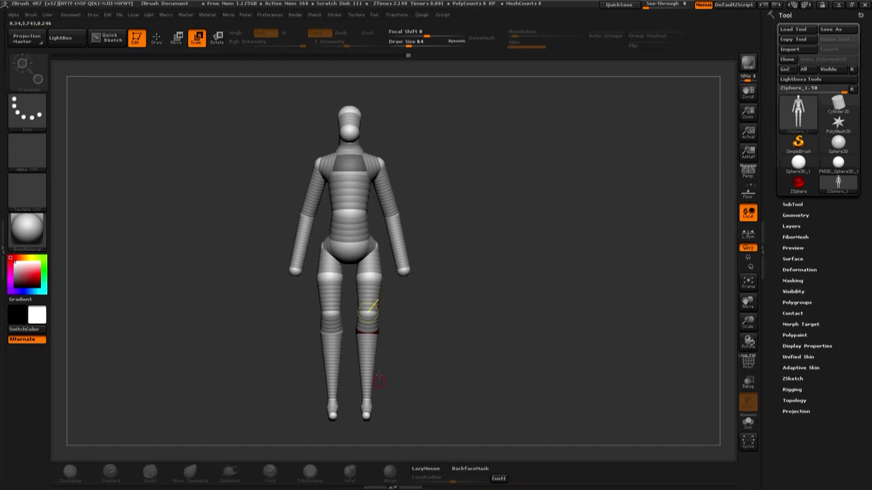
pyautogui.hotkey('alt', 'Tab')
pyautogui.hotkey('alt', 'Tab')
pyautogui.hotkey('alt', 'Tab')
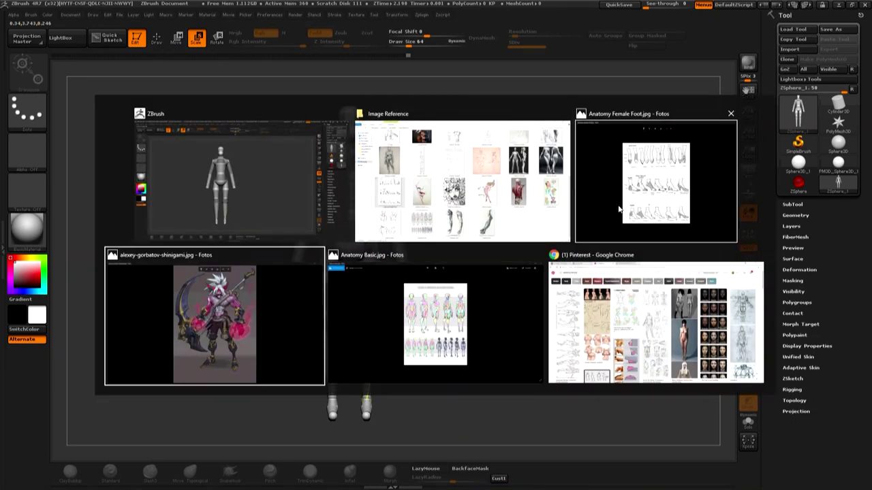
# - Close the foot and Anatomy Basic references and open the shinigami demon concept art
pyautogui.click(639, 206)
pyautogui.click(670, 22)
pyautogui.hotkey('alt', 'Tab')
pyautogui.hotkey('alt', 'Tab')
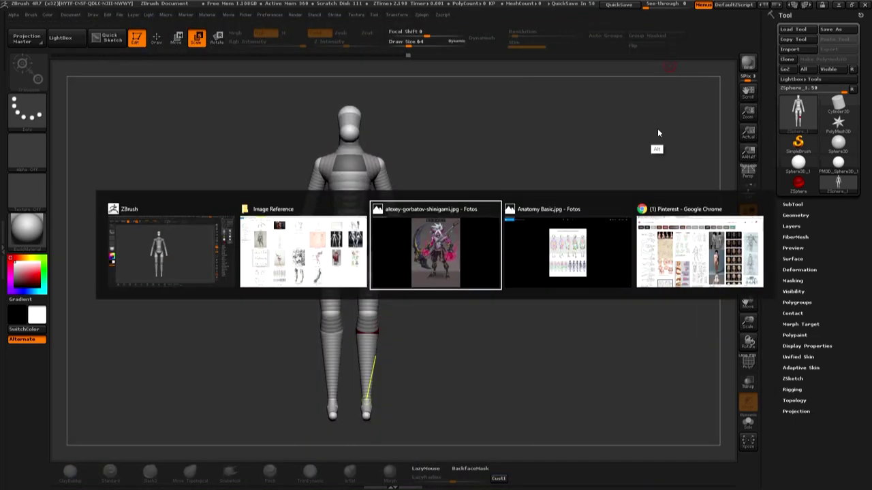
pyautogui.hotkey('alt', 'Tab')
pyautogui.click(861, 7)
pyautogui.hotkey('alt', 'Tab')
pyautogui.click(456, 299)
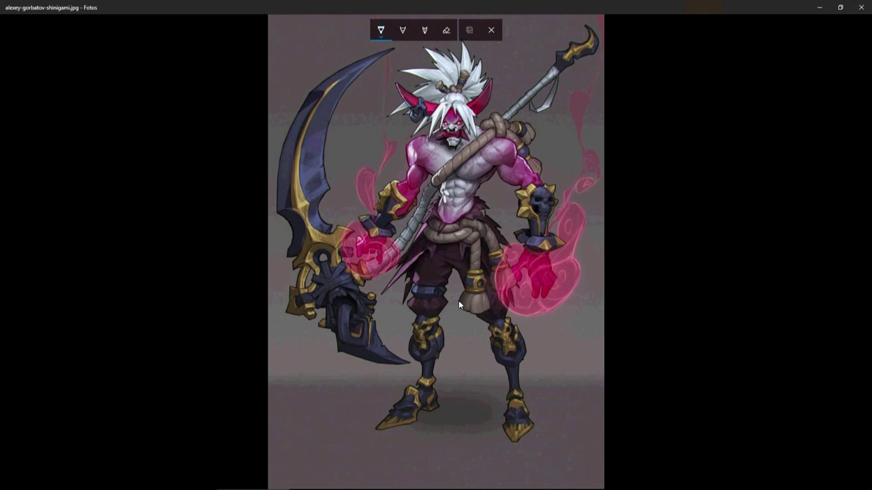
# - Return to ZBrush and move the figure higher in the view
pyautogui.hotkey('alt', 'Tab')
pyautogui.moveTo(414, 394)
pyautogui.keyDown('alt'); pyautogui.mouseDown()
pyautogui.moveTo(424, 367)
pyautogui.moveTo(364, 377)
pyautogui.mouseUp(); pyautogui.keyUp('alt')
pyautogui.press('w')
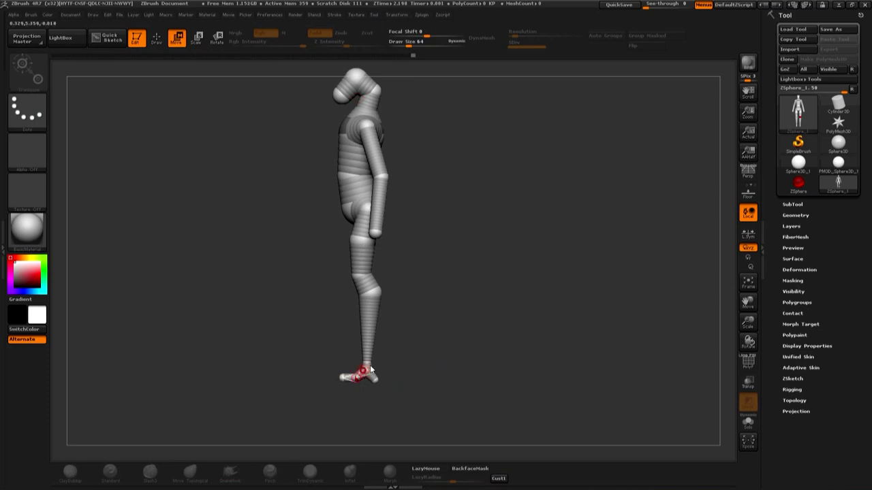
# - Try re-posing the legs at the thigh and knee ZSpheres, then undo both changes
pyautogui.keyDown('shift'); pyautogui.moveTo(370, 365); pyautogui.dragTo(440, 333); pyautogui.keyUp('shift')
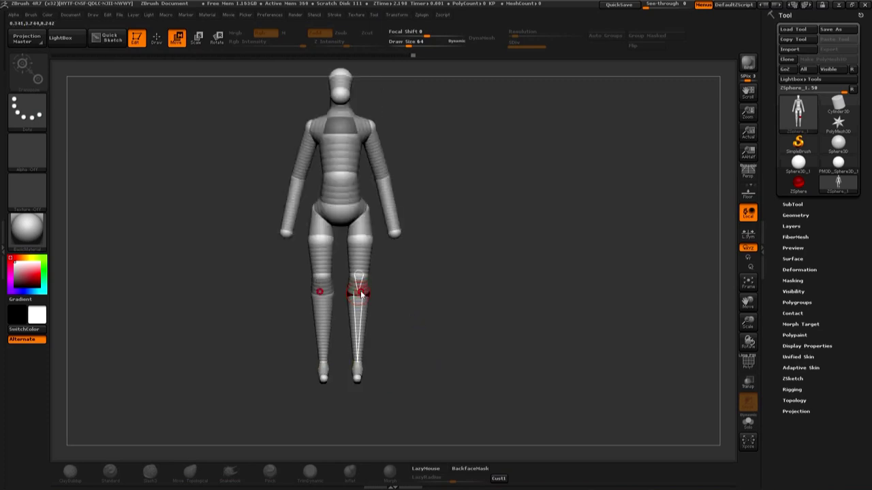
pyautogui.press('r')
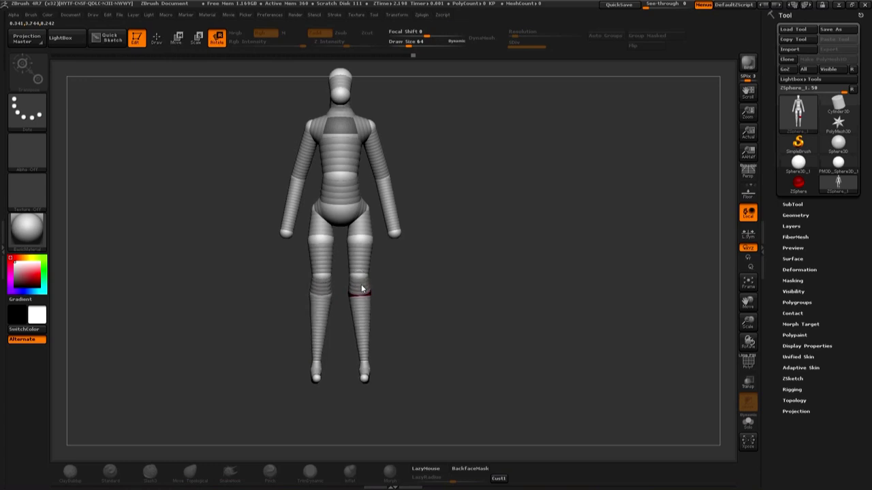
pyautogui.moveTo(360, 289); pyautogui.dragTo(357, 291)
pyautogui.moveTo(363, 260); pyautogui.dragTo(361, 291)
pyautogui.hotkey('ctrl', 'z')
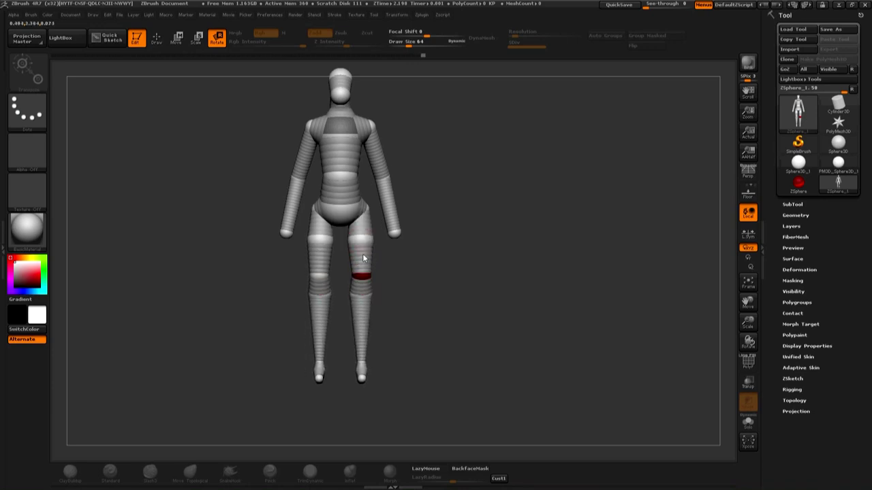
pyautogui.hotkey('ctrl', 'z')
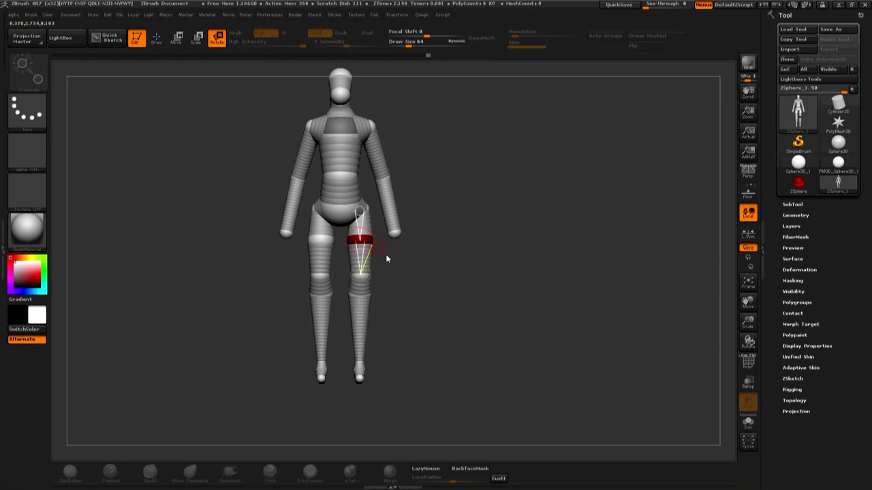
# - Preview the adaptive skin against the demon concept, then open the Adaptive Skin settings
pyautogui.press('a')
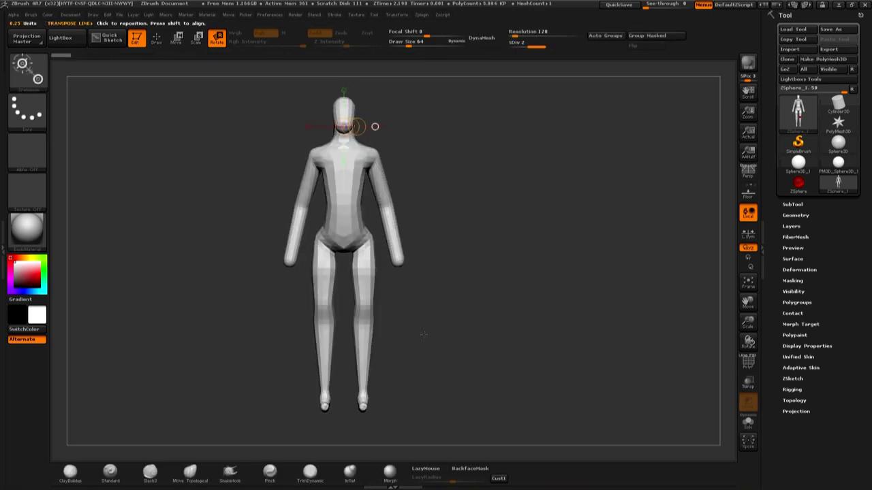
pyautogui.moveTo(440, 304); pyautogui.dragTo(518, 304)
pyautogui.hotkey('alt', 'Tab')
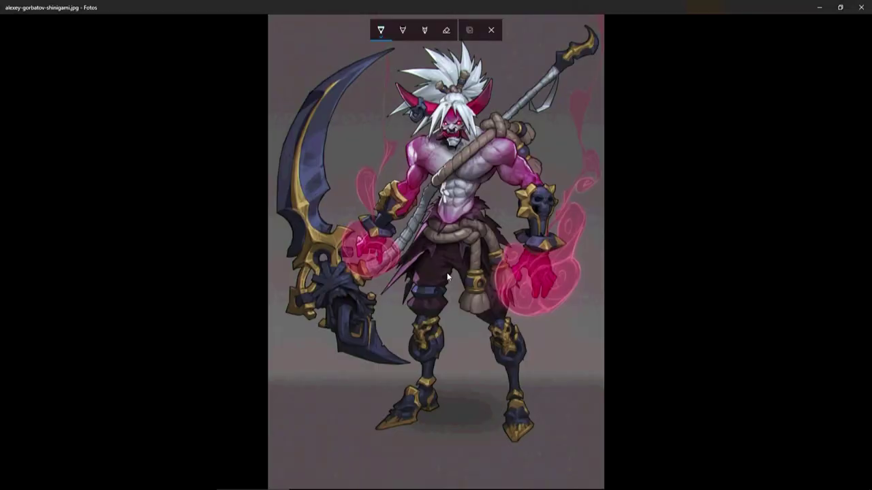
pyautogui.hotkey('alt', 'Tab')
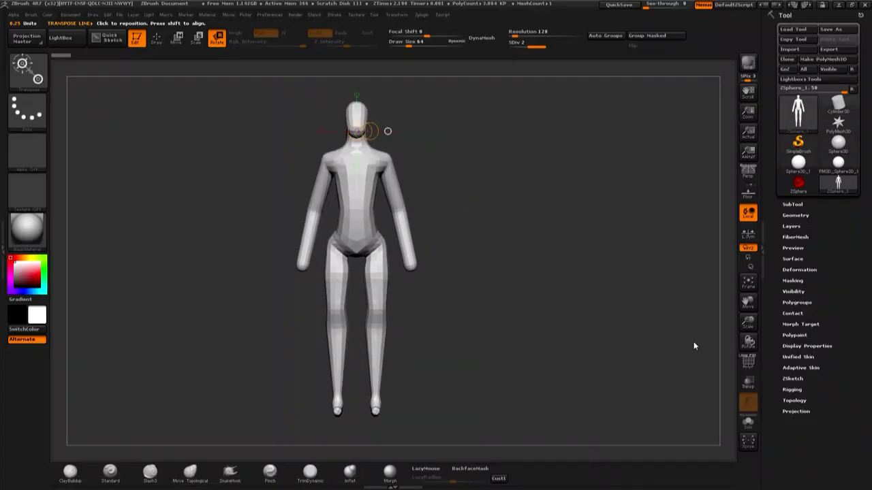
pyautogui.press('a')
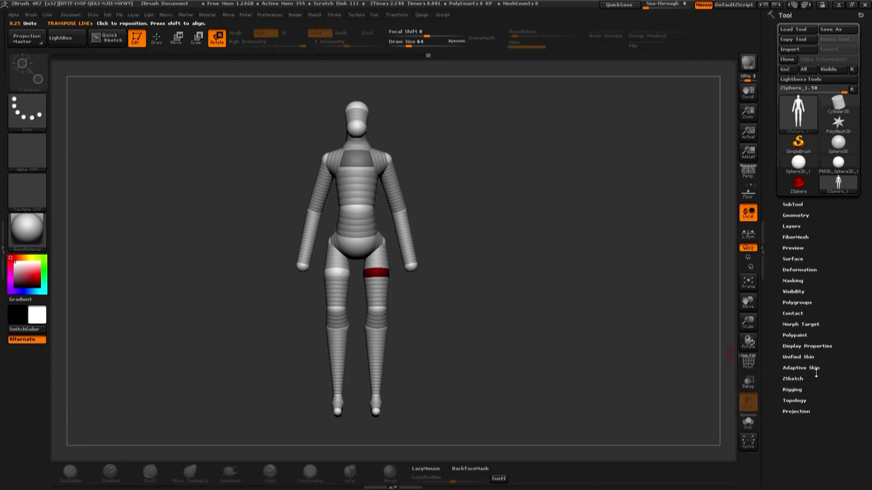
pyautogui.click(814, 368)
# - Preview the ZSphere armature as an adaptive skin and build a mesh from it
pyautogui.scroll(-3, 862, 300)
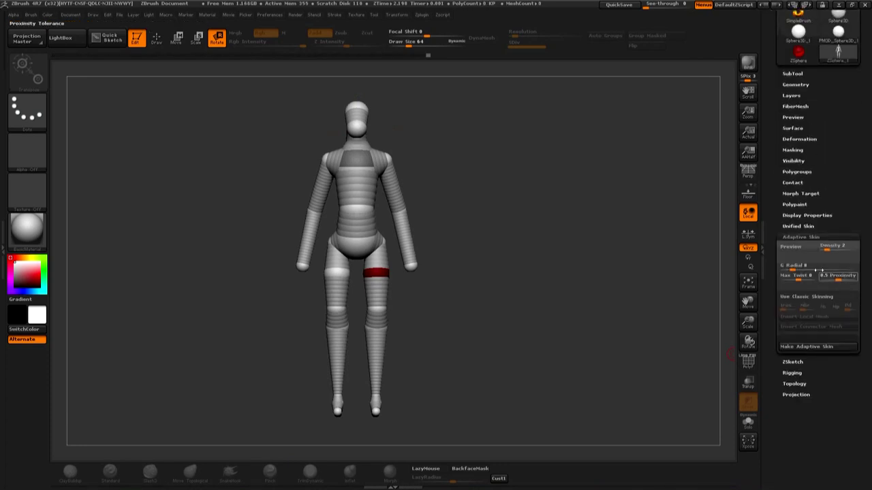
pyautogui.click(810, 251)
pyautogui.click(809, 250)
pyautogui.click(809, 249)
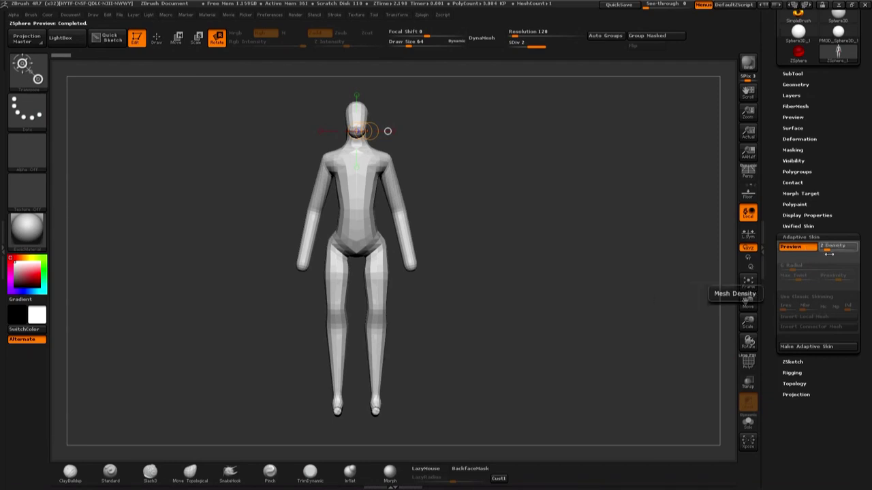
pyautogui.click(809, 347)
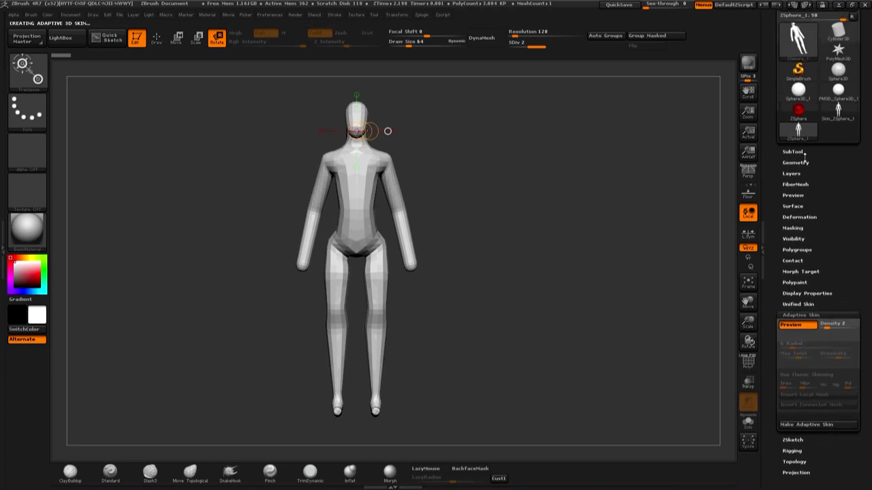
# - Show the subtool list and test a clay-buildup stroke on the chest, then undo it
pyautogui.click(792, 151)
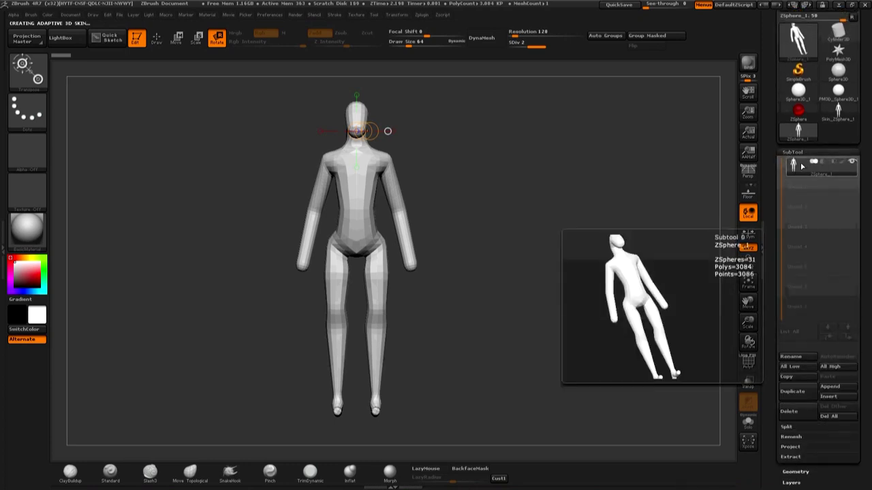
pyautogui.click(77, 470)
pyautogui.moveTo(356, 185); pyautogui.dragTo(350, 199)
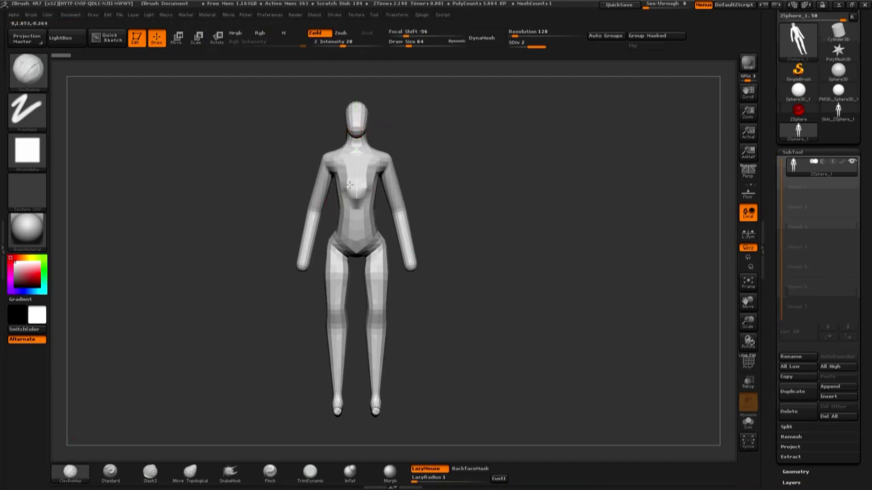
pyautogui.hotkey('ctrl', 'z')
pyautogui.moveTo(533, 207); pyautogui.dragTo(542, 115)
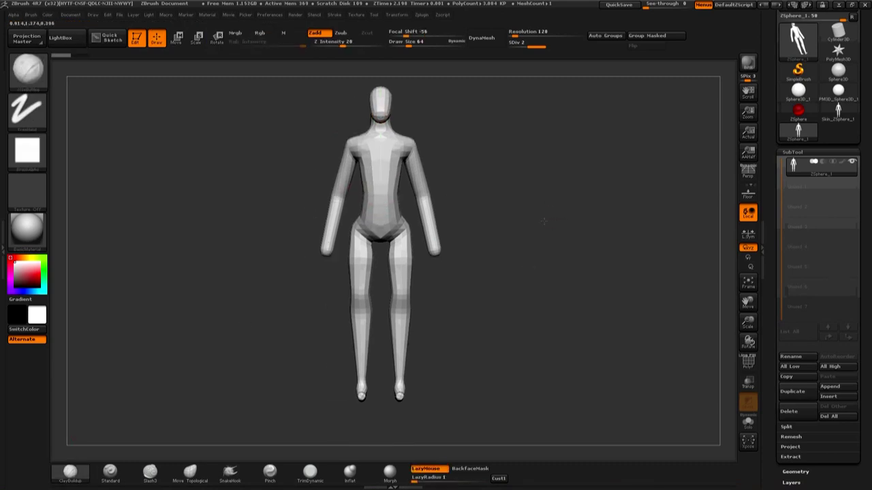
# - Turn on DynaMesh for the roughly 3,084-polygon skin mesh, freezing subdivisions, and subdivide it once
pyautogui.click(482, 38)
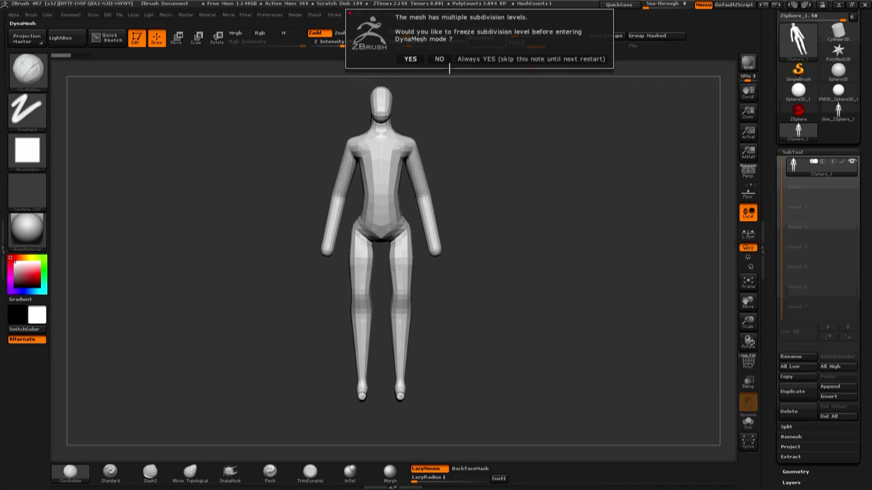
pyautogui.click(410, 59)
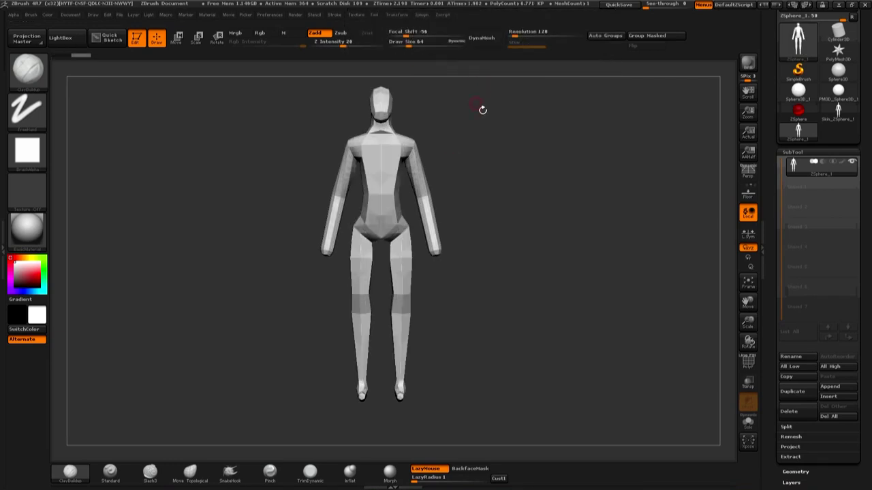
pyautogui.moveTo(481, 141)
pyautogui.mouseDown()
pyautogui.moveTo(504, 154)
pyautogui.moveTo(524, 184)
pyautogui.mouseUp()
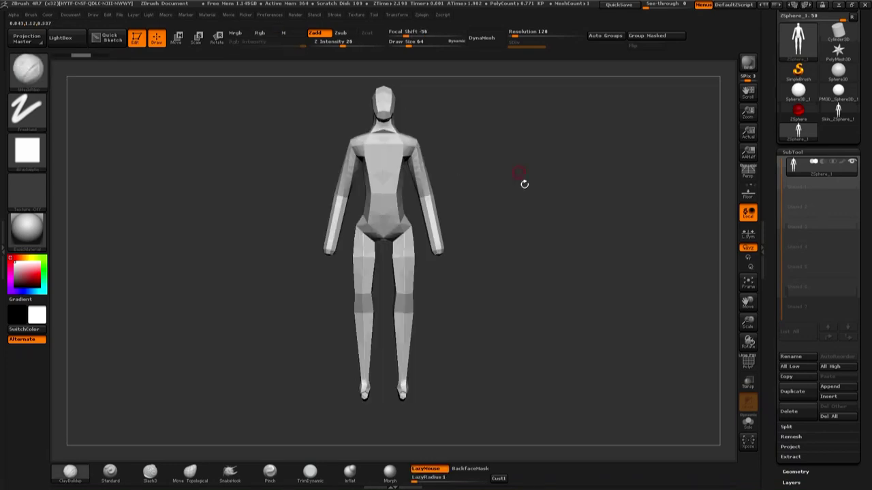
pyautogui.hotkey('ctrl', 'd')
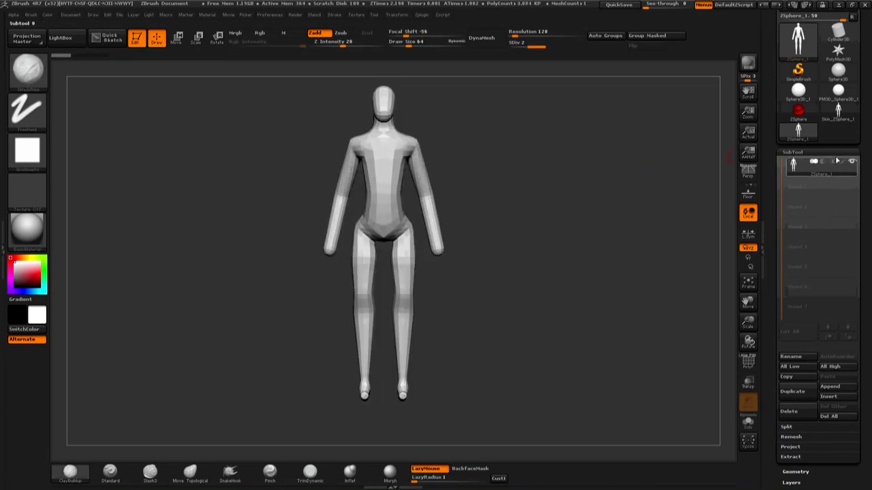
pyautogui.scroll(3, 838, 102)
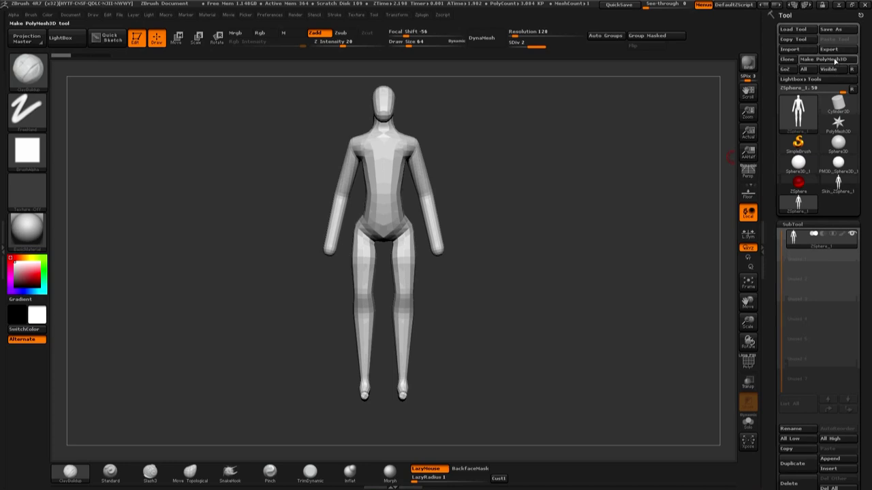
# - Make the figure a PolyMesh3D and DynaMesh it at resolution 200 (about 167,835 polygons)
pyautogui.click(835, 60)
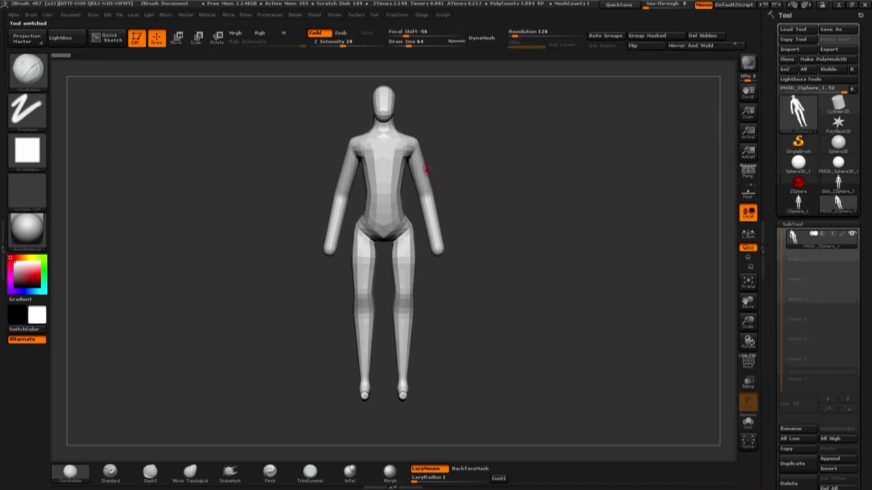
pyautogui.write('200')
pyautogui.press('Return')
pyautogui.click(489, 39)
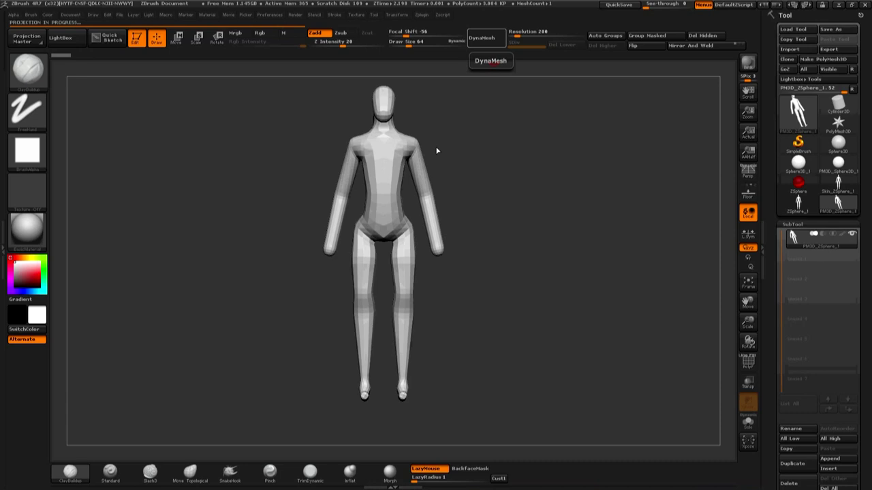
pyautogui.moveTo(461, 154); pyautogui.dragTo(200, 317)
# - Enlarge the brush, pick the Move brush (B-M-V), and bring up the Image Reference folder
pyautogui.press('space')
pyautogui.moveTo(486, 159); pyautogui.dragTo(393, 159)
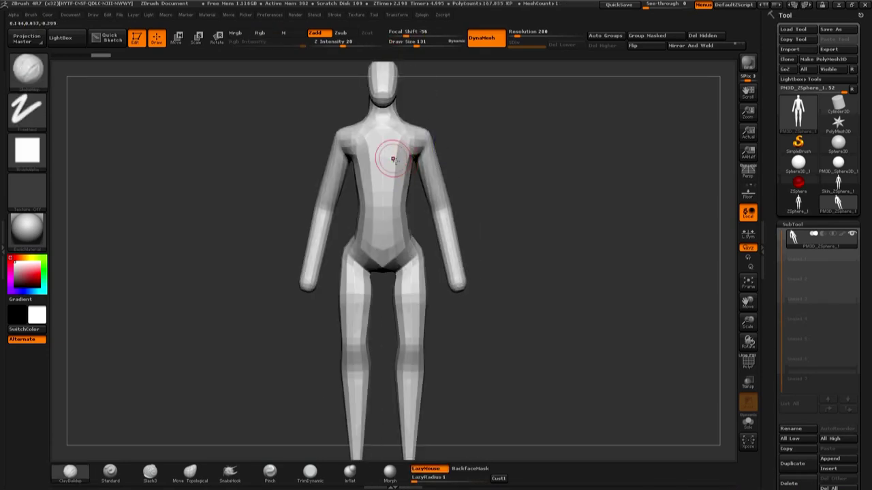
pyautogui.press('b')
pyautogui.press('m')
pyautogui.press('v')
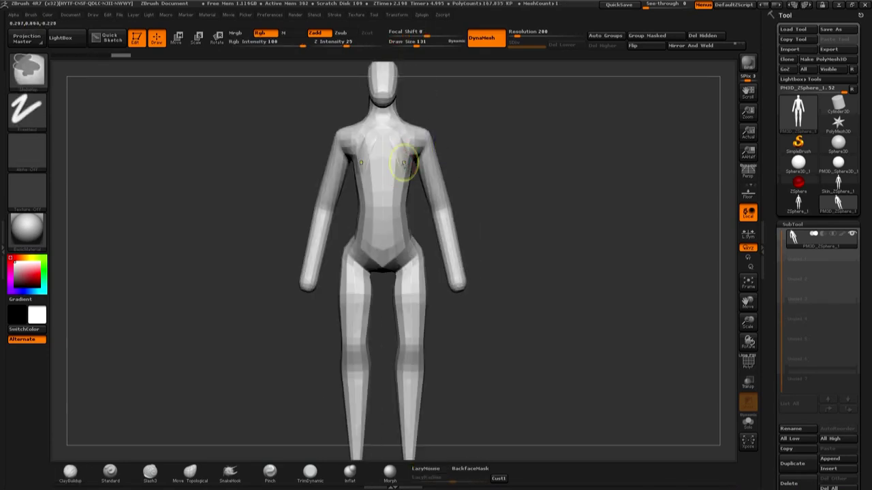
pyautogui.press('space')
pyautogui.hotkey('alt', 'Tab')
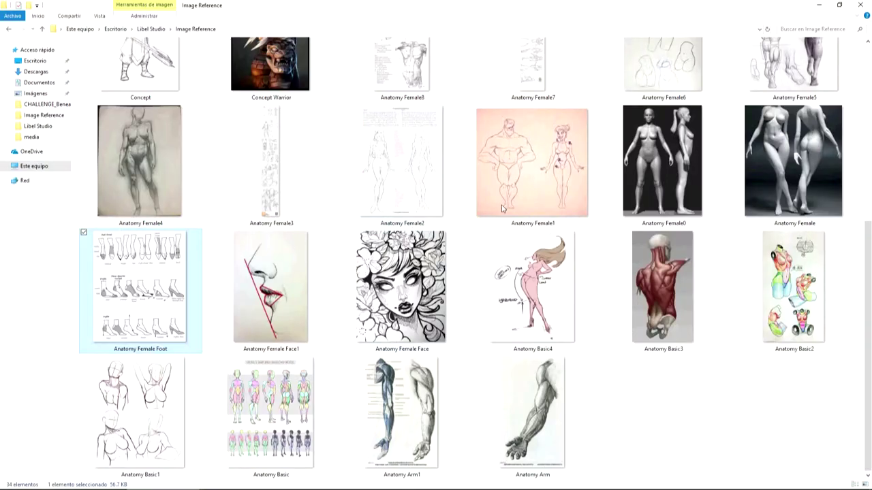
pyautogui.moveTo(532, 162)
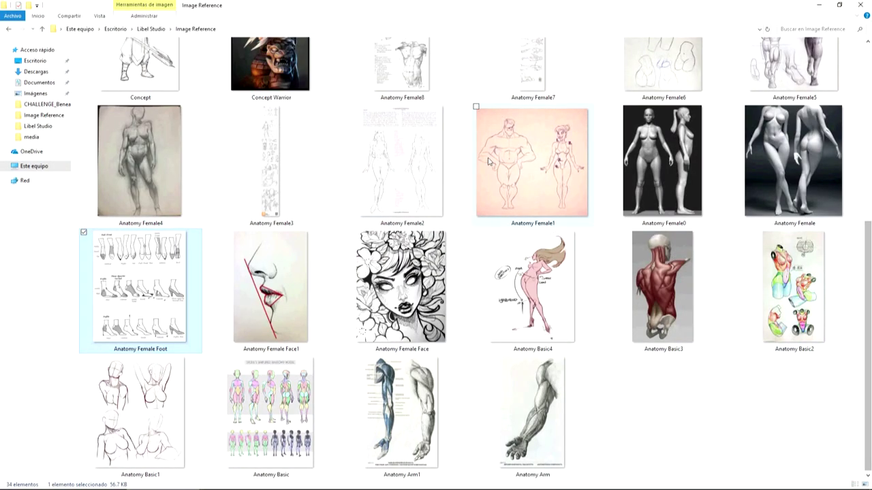
# - Open Anatomy Female2 in Photos full-screen and browse through the female anatomy references
pyautogui.doubleClick(411, 171)
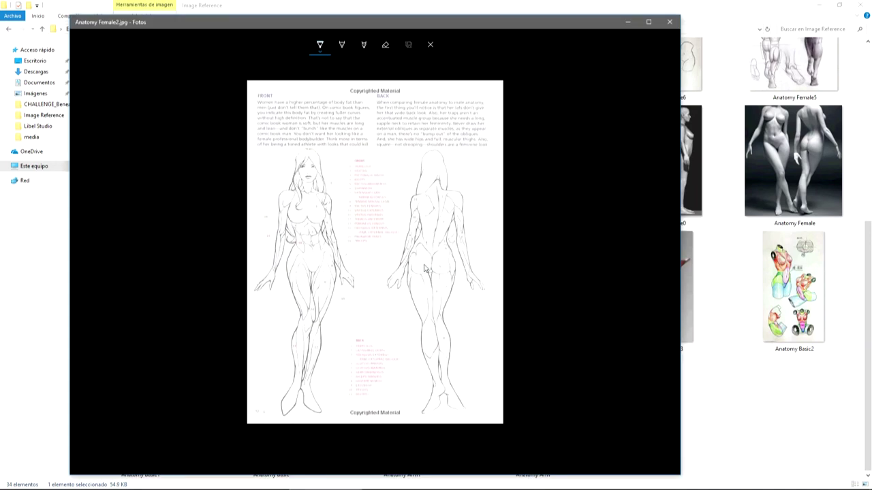
pyautogui.click(648, 21)
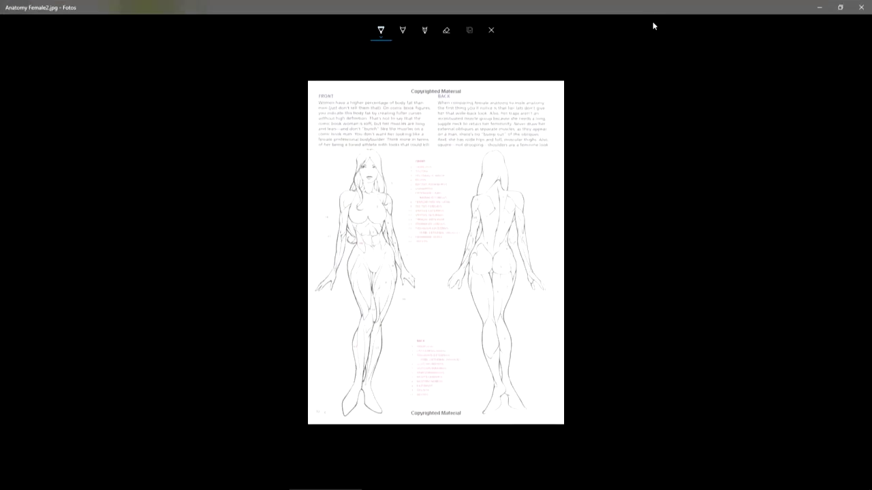
pyautogui.press('Left')
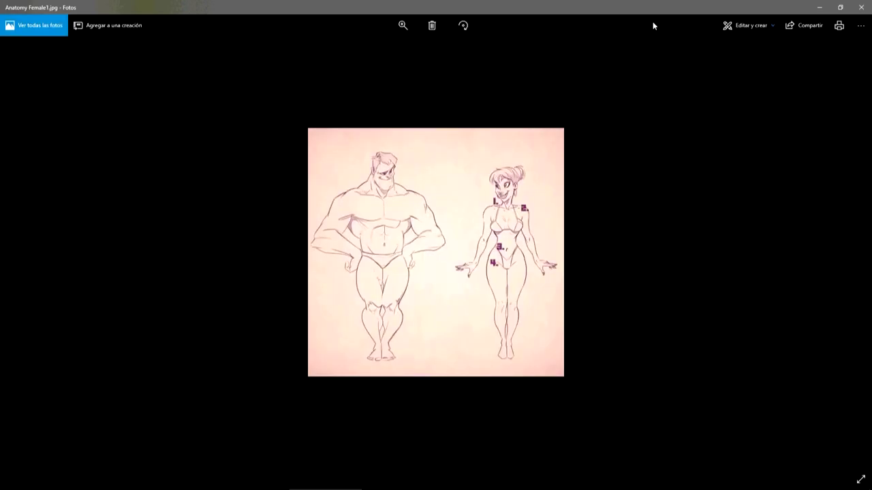
pyautogui.hotkey('ctrl', 'w')
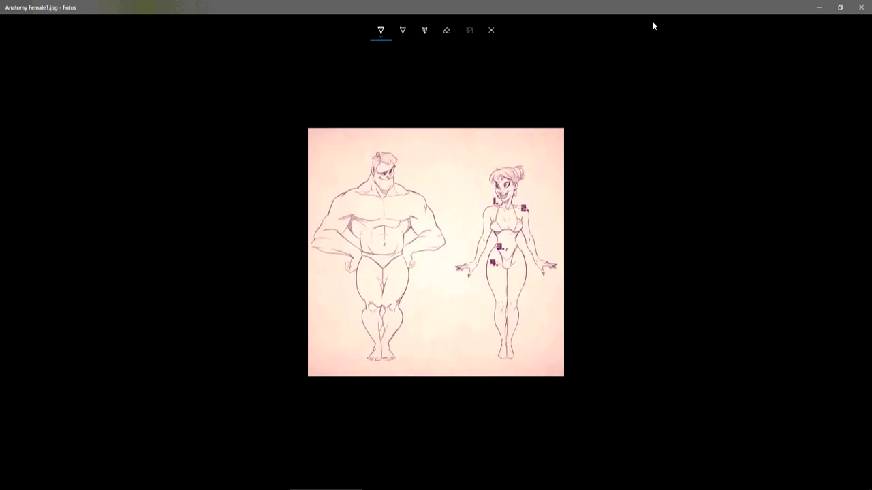
pyautogui.press('Right')
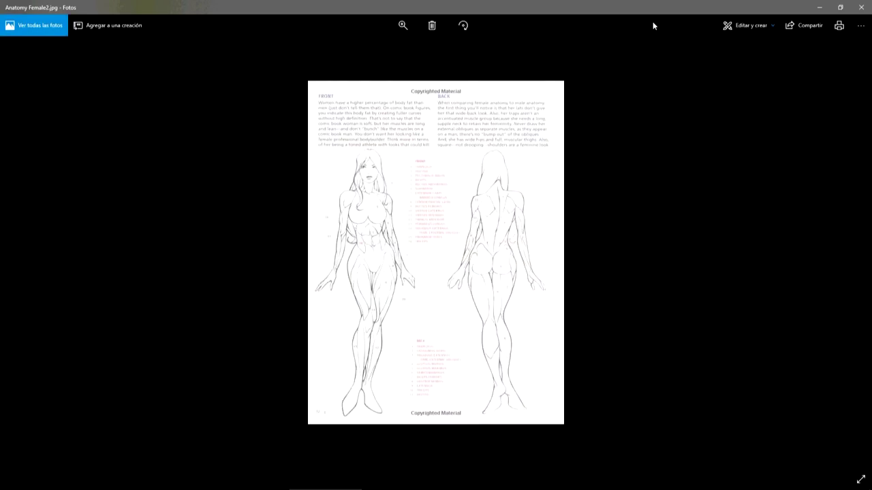
pyautogui.press('Right')
pyautogui.press('Right')
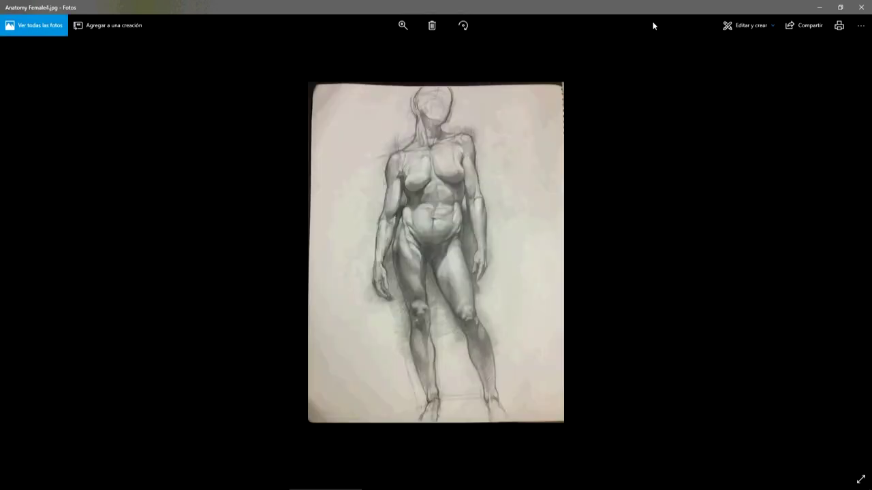
pyautogui.press('Right')
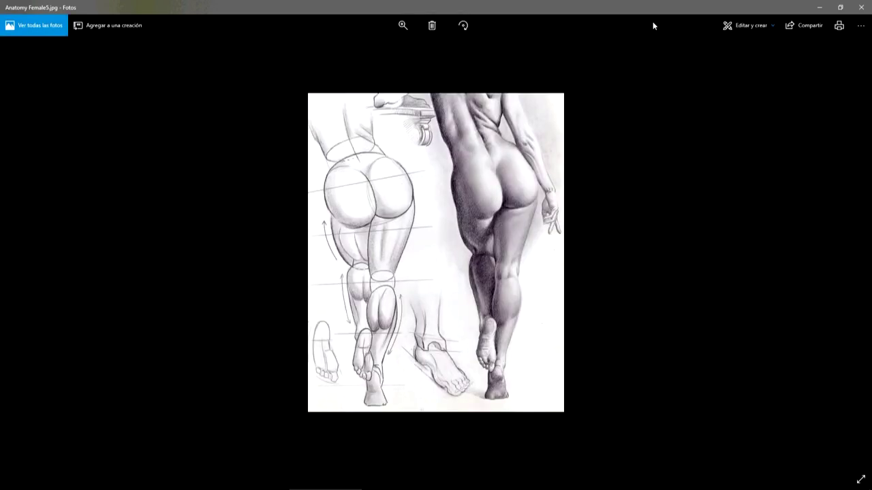
pyautogui.press('Right')
pyautogui.press('Right')
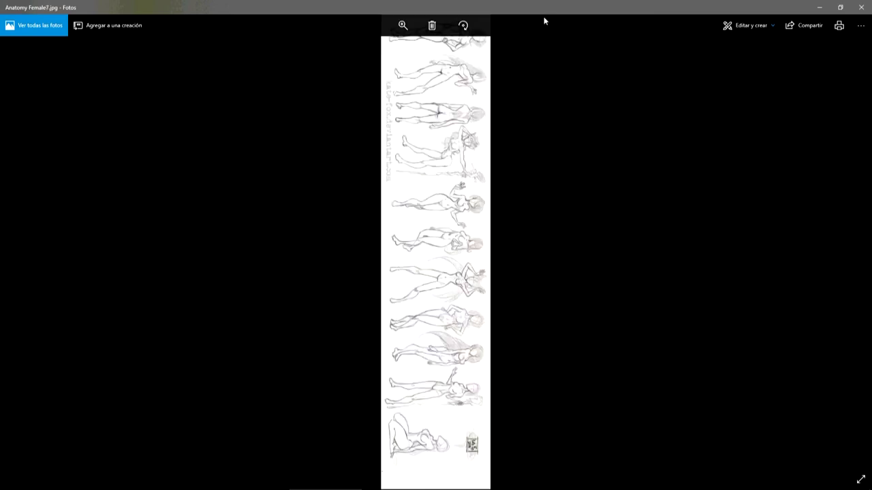
# - Rotate the Anatomy Female7 pose sheet upright and return to ZBrush
pyautogui.click(462, 25)
pyautogui.click(462, 25)
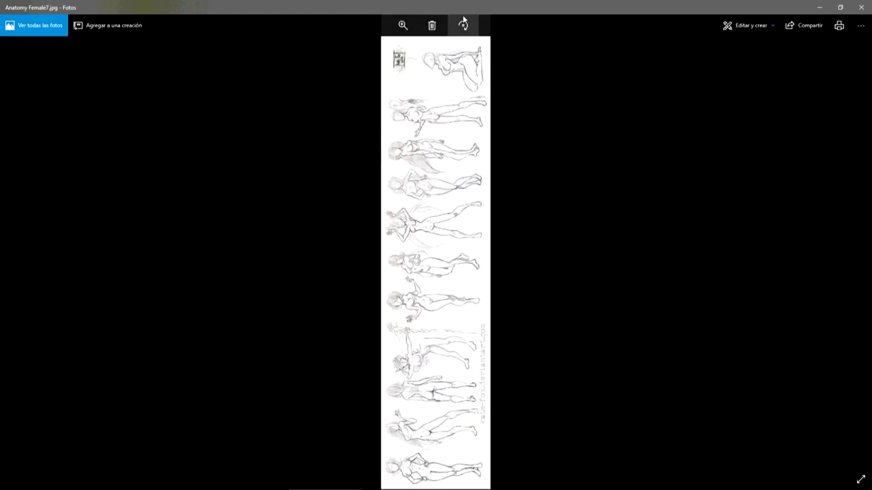
pyautogui.click(464, 23)
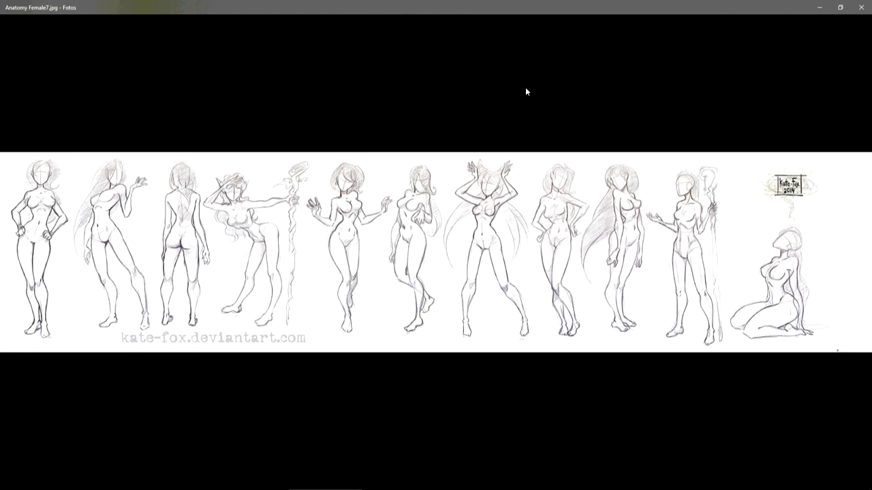
pyautogui.hotkey('ctrl', 'w')
pyautogui.hotkey('alt', 'Tab')
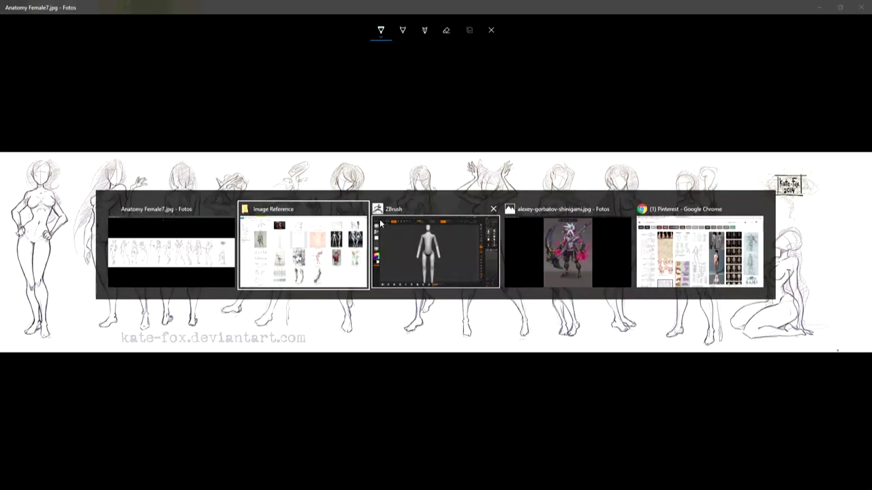
pyautogui.hotkey('alt', 'Tab')
pyautogui.press('Tab')
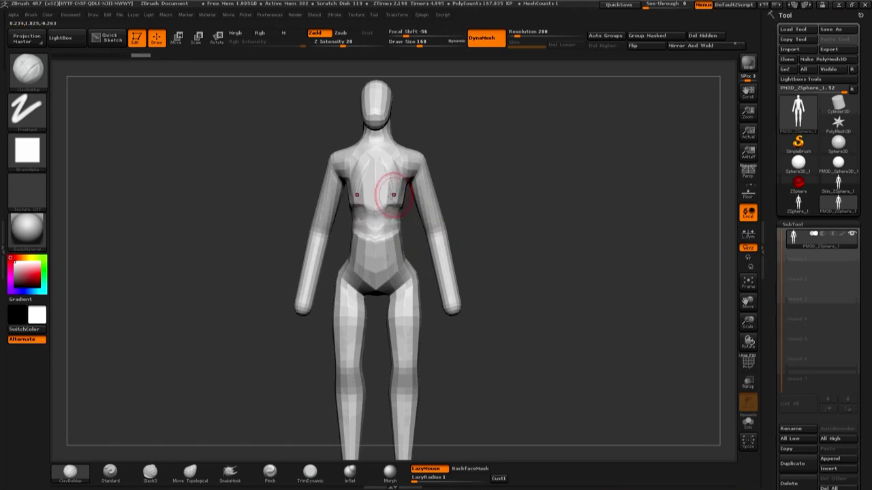
# - Undo the rough chest strokes and set up the Move Topological brush at size 251
pyautogui.hotkey('ctrl', 'z')
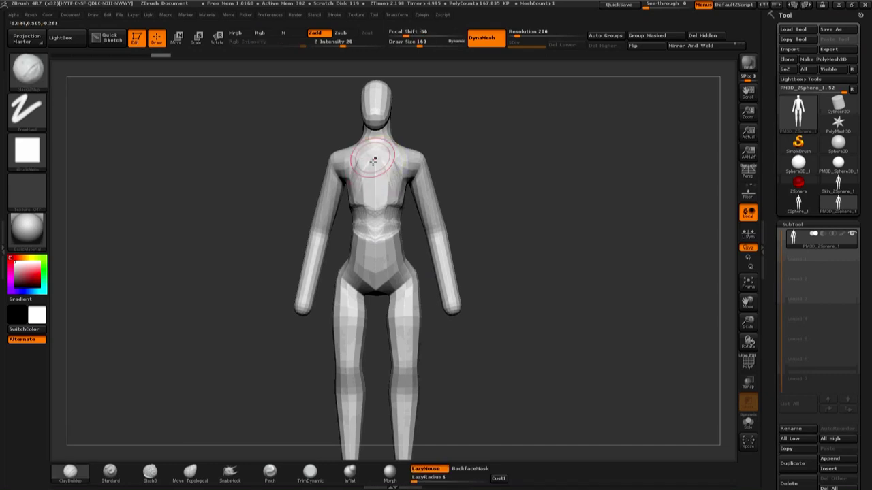
pyautogui.moveTo(370, 183); pyautogui.dragTo(397, 156)
pyautogui.hotkey('ctrl', 'z')
pyautogui.hotkey('ctrl', 'z')
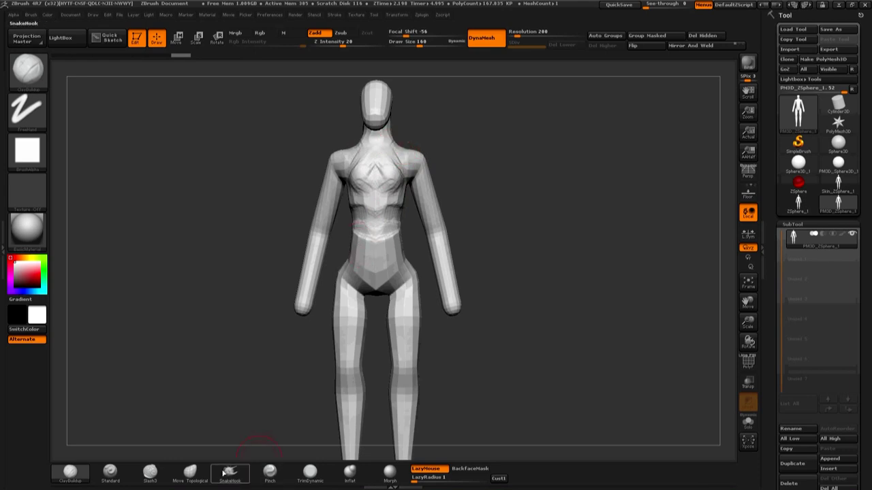
pyautogui.click(190, 472)
pyautogui.press('space')
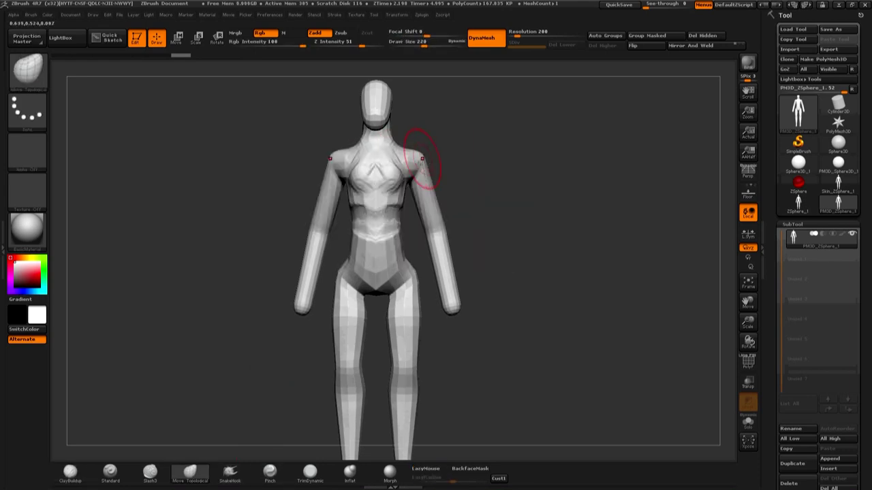
pyautogui.press('space')
pyautogui.moveTo(425, 157)
pyautogui.mouseDown()
pyautogui.moveTo(461, 158)
pyautogui.moveTo(436, 157)
pyautogui.mouseUp()
pyautogui.press('space')
pyautogui.press('space')
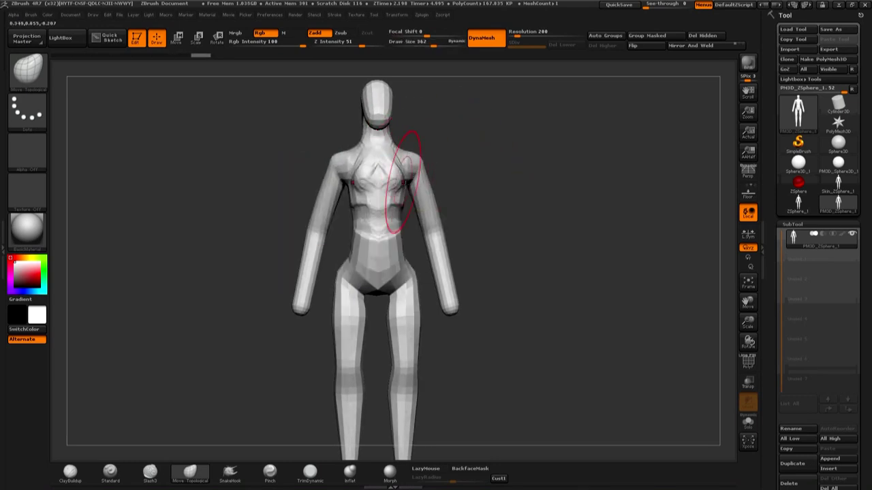
pyautogui.moveTo(451, 173); pyautogui.dragTo(414, 218)
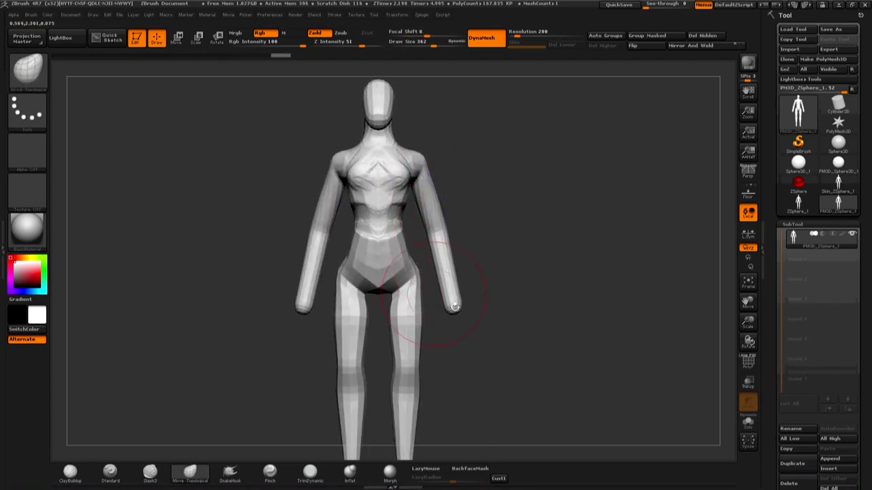
pyautogui.keyDown('alt'); pyautogui.moveTo(448, 292); pyautogui.dragTo(408, 279); pyautogui.keyUp('alt')
# - Build up clay strokes on the abdomen and chest with the ClayBuildup brush
pyautogui.click(74, 473)
pyautogui.press('space')
pyautogui.moveTo(375, 164)
pyautogui.mouseDown()
pyautogui.moveTo(375, 225)
pyautogui.moveTo(385, 162)
pyautogui.mouseUp()
pyautogui.moveTo(381, 197); pyautogui.dragTo(368, 147)
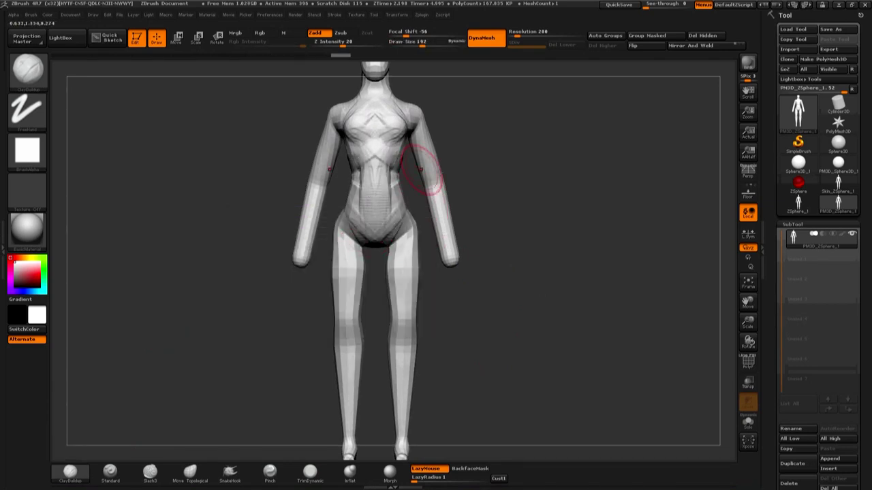
pyautogui.keyDown('shift'); pyautogui.moveTo(493, 134); pyautogui.dragTo(374, 163); pyautogui.keyUp('shift')
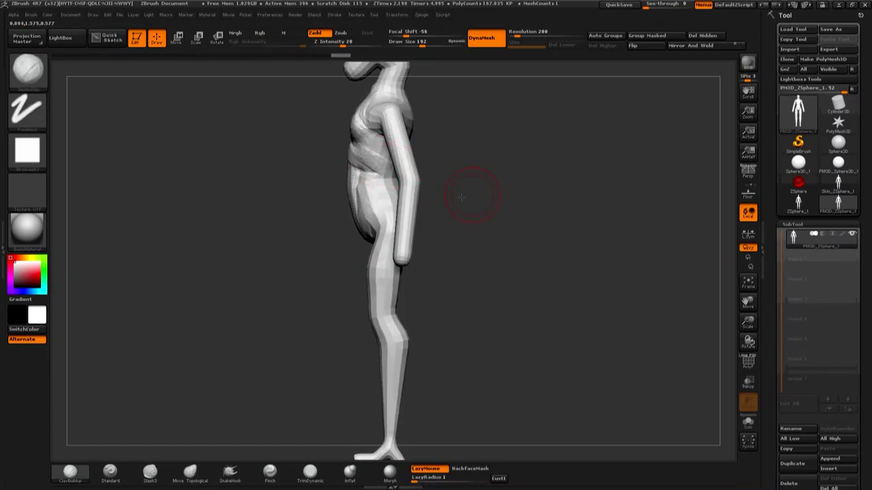
pyautogui.keyDown('shift'); pyautogui.moveTo(462, 197); pyautogui.dragTo(382, 163); pyautogui.keyUp('shift')
# - Sculpt V-shaped upper back muscles, lower back beside the spine, and buttock creases
pyautogui.moveTo(395, 130); pyautogui.dragTo(378, 174)
pyautogui.moveTo(344, 122); pyautogui.dragTo(375, 173)
pyautogui.moveTo(408, 112)
pyautogui.mouseDown()
pyautogui.moveTo(377, 162)
pyautogui.moveTo(394, 224)
pyautogui.mouseUp()
pyautogui.moveTo(367, 173); pyautogui.dragTo(364, 203)
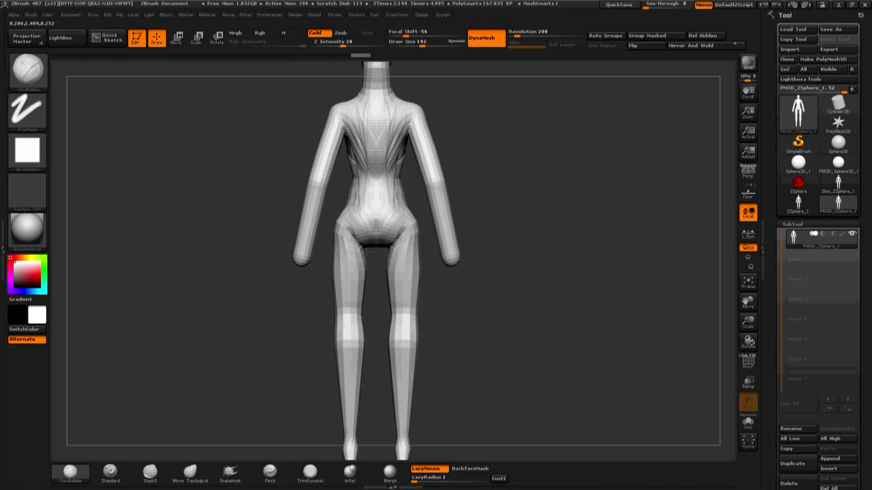
pyautogui.moveTo(458, 311); pyautogui.dragTo(429, 273)
pyautogui.moveTo(368, 231)
pyautogui.mouseDown()
pyautogui.moveTo(405, 269)
pyautogui.moveTo(381, 272)
pyautogui.mouseUp()
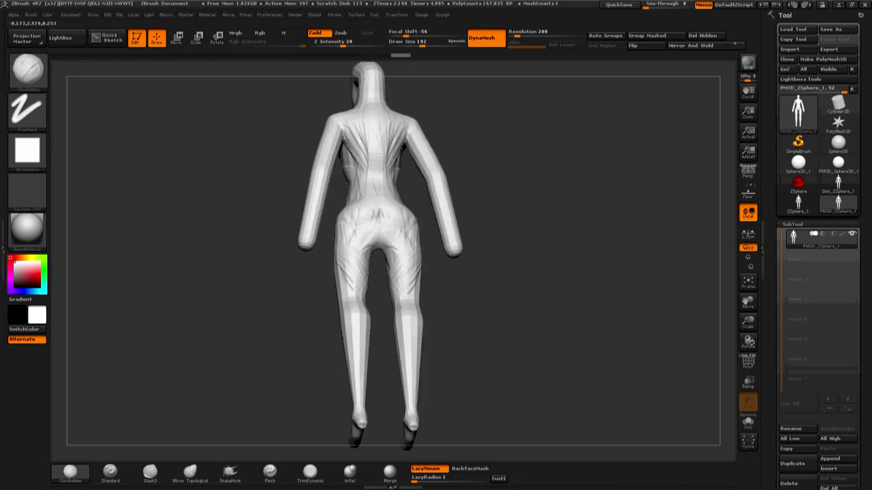
# - Sculpt the front and inner thighs, hips, outer thighs and crotch area from the front
pyautogui.keyDown('shift'); pyautogui.moveTo(422, 251); pyautogui.dragTo(306, 259); pyautogui.keyUp('shift')
pyautogui.moveTo(381, 307)
pyautogui.mouseDown()
pyautogui.moveTo(391, 232)
pyautogui.moveTo(401, 270)
pyautogui.mouseUp()
pyautogui.moveTo(374, 297); pyautogui.dragTo(385, 208)
pyautogui.moveTo(470, 299); pyautogui.dragTo(490, 279)
pyautogui.moveTo(451, 206)
pyautogui.mouseDown()
pyautogui.moveTo(436, 242)
pyautogui.moveTo(418, 239)
pyautogui.moveTo(428, 275)
pyautogui.mouseUp()
pyautogui.keyDown('shift'); pyautogui.moveTo(472, 334); pyautogui.dragTo(436, 320); pyautogui.keyUp('shift')
pyautogui.moveTo(382, 204); pyautogui.dragTo(395, 259)
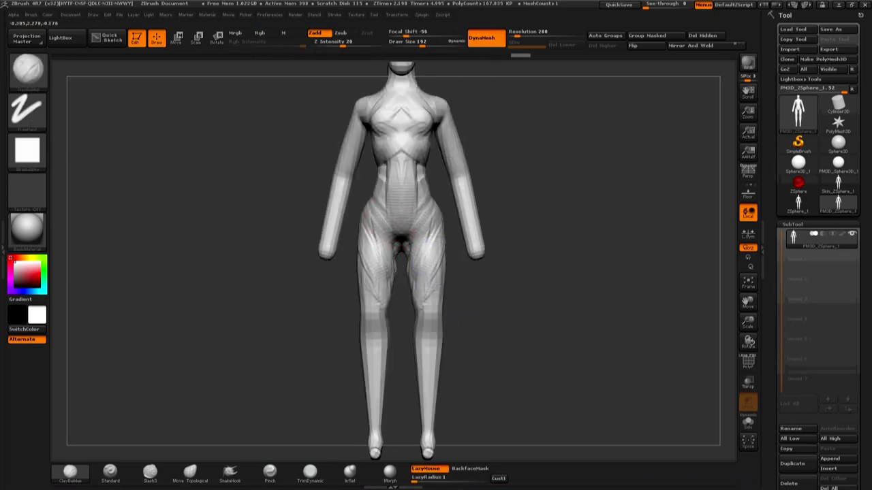
pyautogui.moveTo(388, 225); pyautogui.dragTo(381, 290)
pyautogui.moveTo(492, 330)
pyautogui.keyDown('alt'); pyautogui.mouseDown()
pyautogui.moveTo(506, 340)
pyautogui.moveTo(489, 286)
pyautogui.mouseUp(); pyautogui.keyUp('alt')
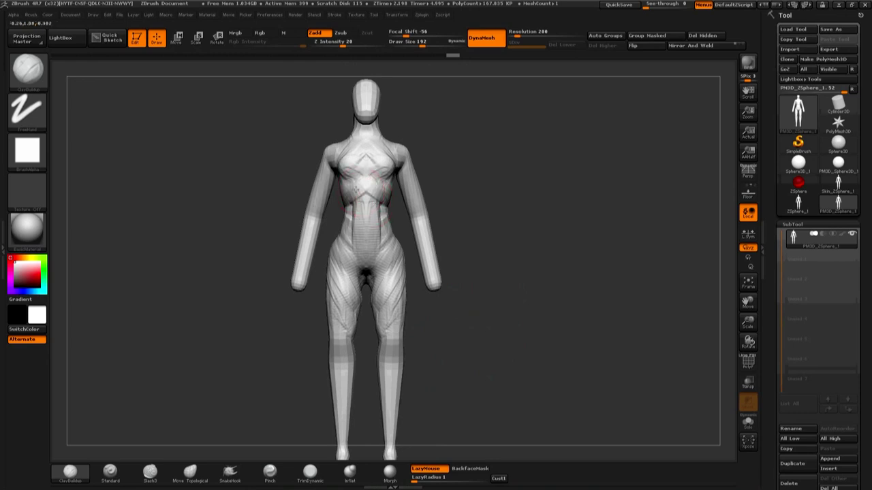
pyautogui.hotkey('alt', 'Tab')
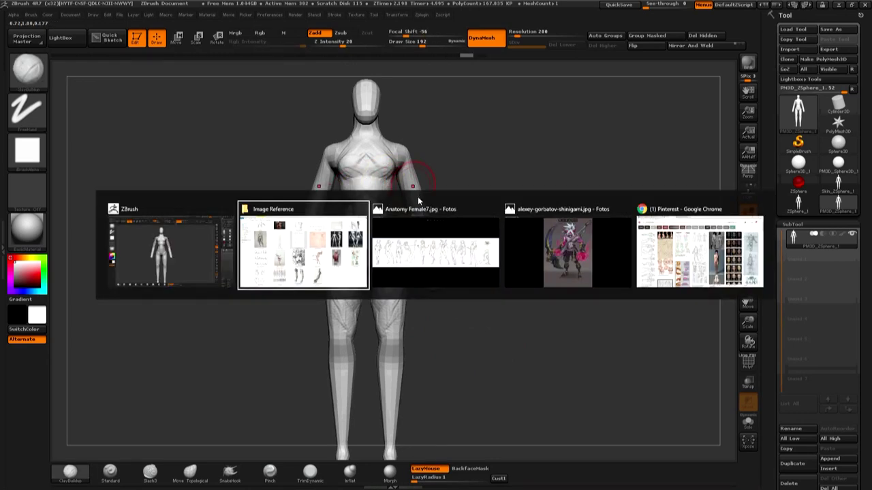
# - Compare against the Anatomy Female7 reference and reduce the brush size to 126
pyautogui.click(419, 204)
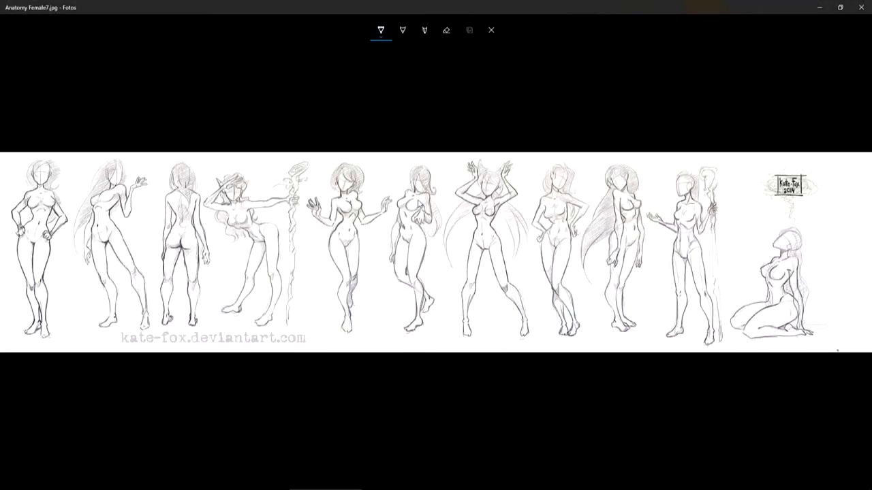
pyautogui.hotkey('alt', 'Tab')
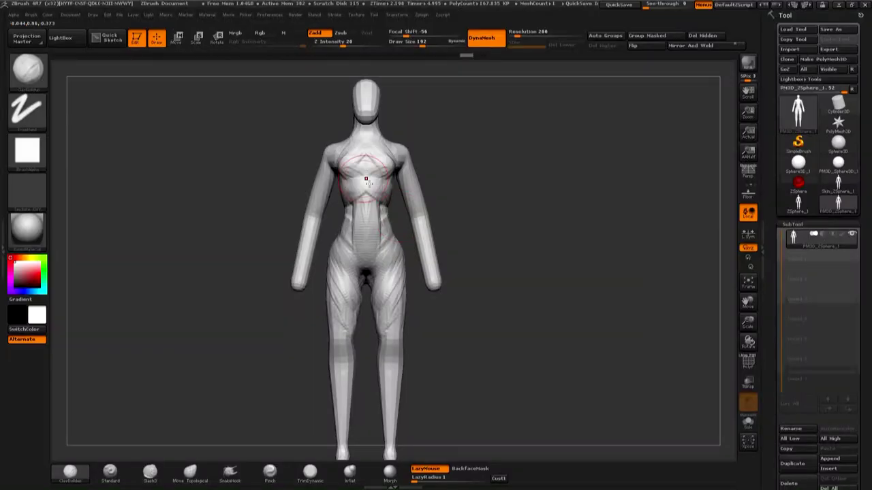
pyautogui.press('space')
pyautogui.moveTo(379, 200)
pyautogui.mouseDown()
pyautogui.moveTo(366, 197)
pyautogui.moveTo(383, 204)
pyautogui.mouseUp()
pyautogui.press('space')
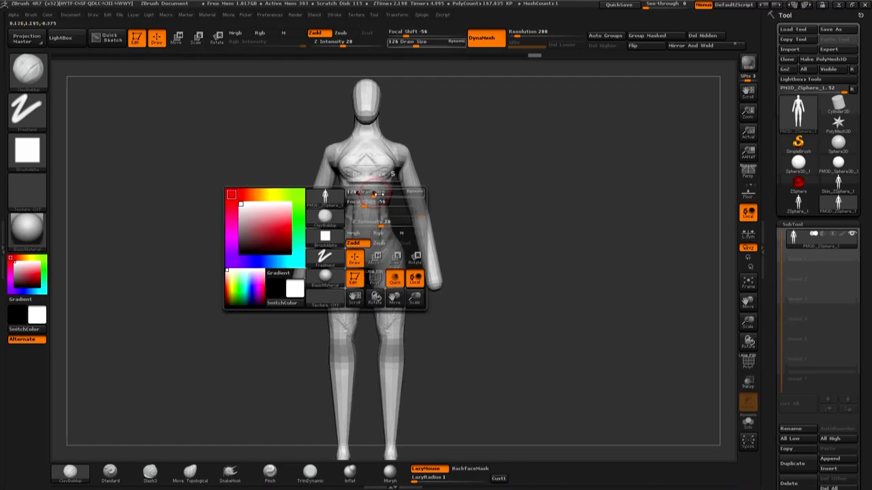
pyautogui.hotkey('alt', 'Tab')
pyautogui.hotkey('alt', 'Tab')
pyautogui.press('space')
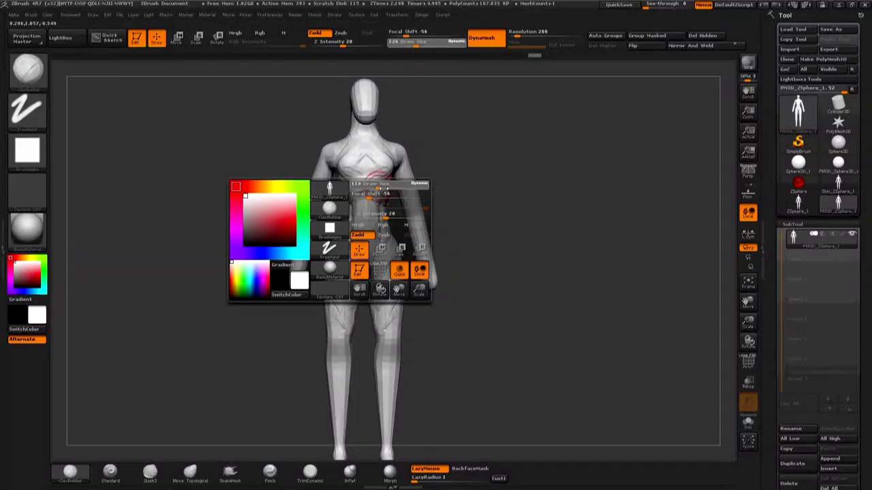
# - Reshape the chest profile from the side using the Move Topological brush
pyautogui.moveTo(472, 188); pyautogui.dragTo(370, 160)
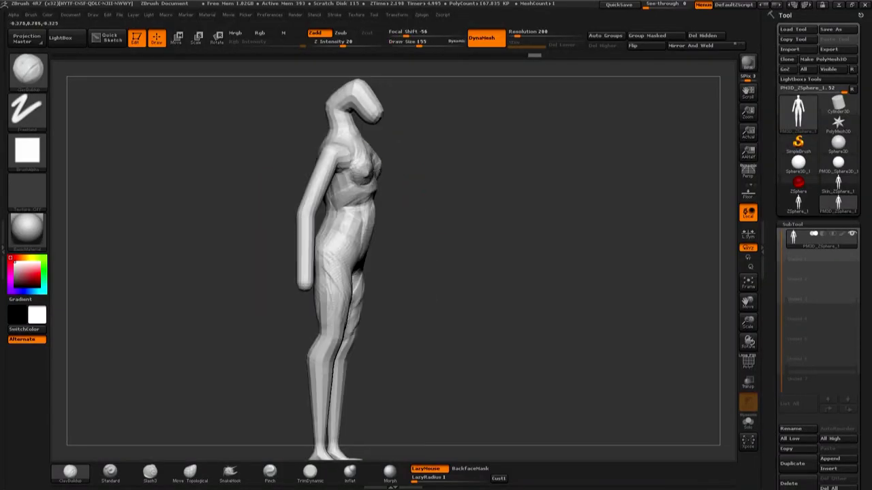
pyautogui.keyDown('shift'); pyautogui.moveTo(430, 197); pyautogui.dragTo(400, 183); pyautogui.keyUp('shift')
pyautogui.hotkey('ctrl', 'z')
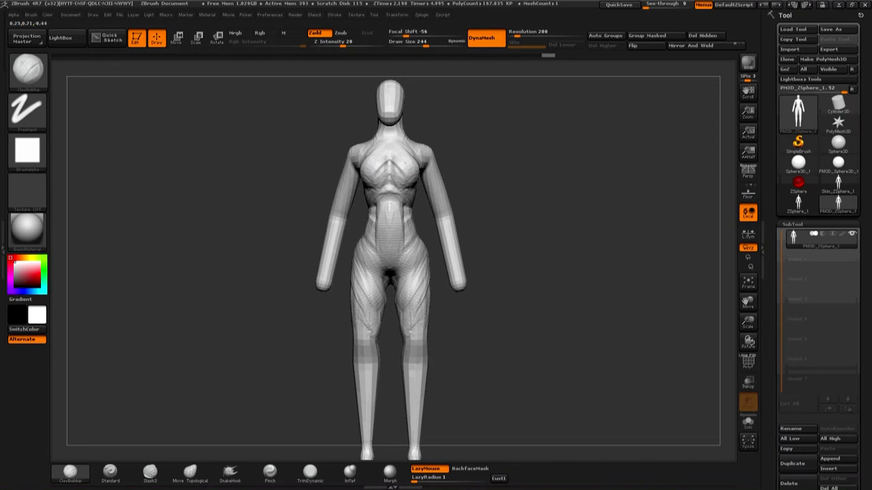
pyautogui.moveTo(495, 186); pyautogui.dragTo(508, 185)
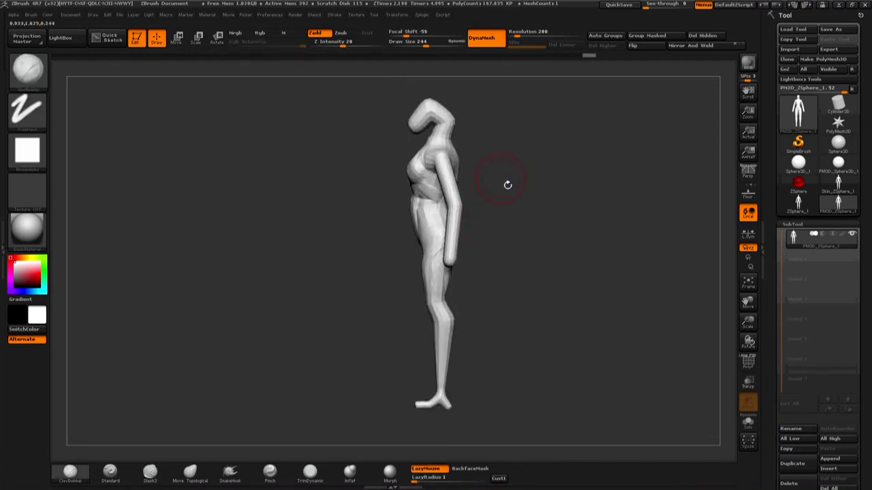
pyautogui.click(190, 472)
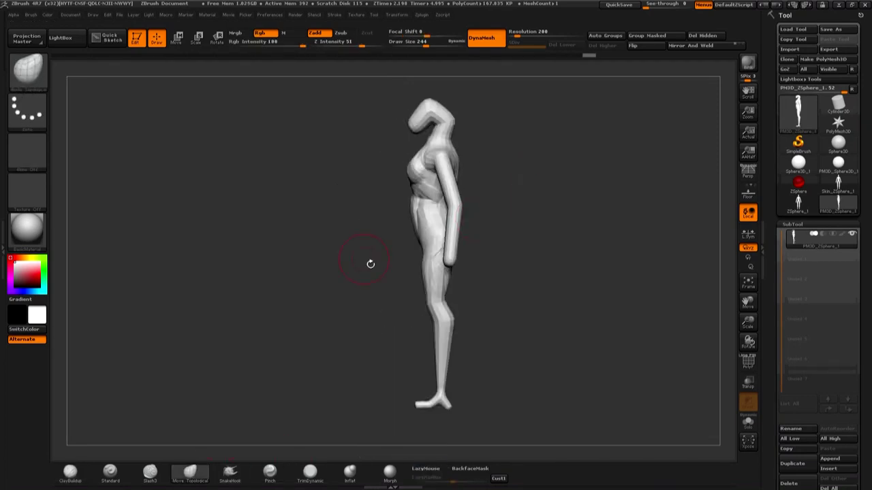
pyautogui.press('space')
pyautogui.moveTo(425, 185); pyautogui.dragTo(423, 168)
# - Add muscle lines to the thighs and hips, then display the PolyF wireframe and polygroups
pyautogui.moveTo(421, 200); pyautogui.dragTo(418, 260)
pyautogui.moveTo(430, 232); pyautogui.dragTo(429, 282)
pyautogui.keyDown('alt'); pyautogui.moveTo(467, 328); pyautogui.dragTo(450, 295); pyautogui.keyUp('alt')
pyautogui.click(70, 471)
pyautogui.moveTo(227, 374)
pyautogui.keyDown('alt'); pyautogui.mouseDown()
pyautogui.moveTo(526, 171)
pyautogui.moveTo(508, 219)
pyautogui.moveTo(495, 209)
pyautogui.mouseUp(); pyautogui.keyUp('alt')
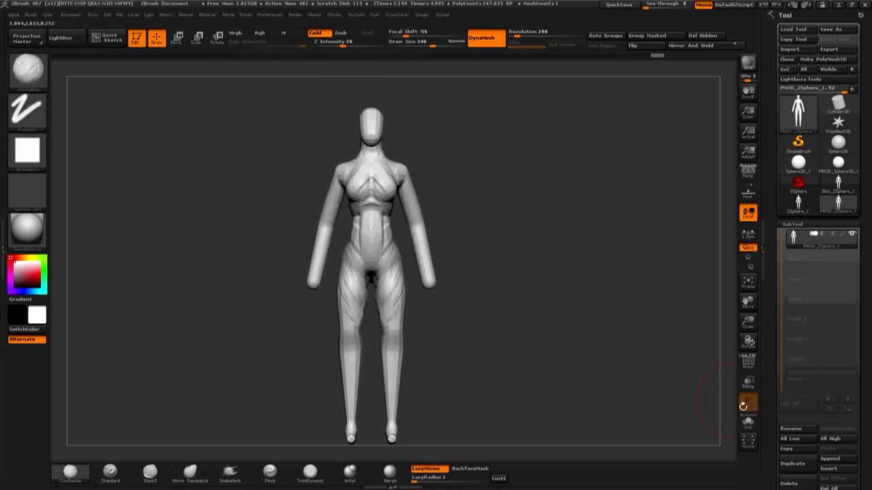
pyautogui.click(748, 366)
pyautogui.keyDown('alt'); pyautogui.moveTo(505, 254); pyautogui.dragTo(508, 240); pyautogui.keyUp('alt')
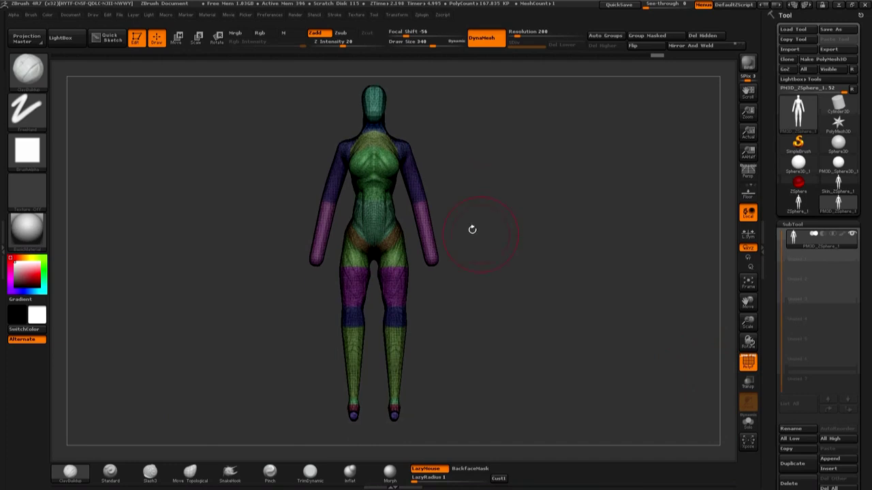
# - Apply Auto Groups for a single polygroup, re-DynaMesh with a canvas Ctrl-drag, and hide PolyF
pyautogui.click(609, 40)
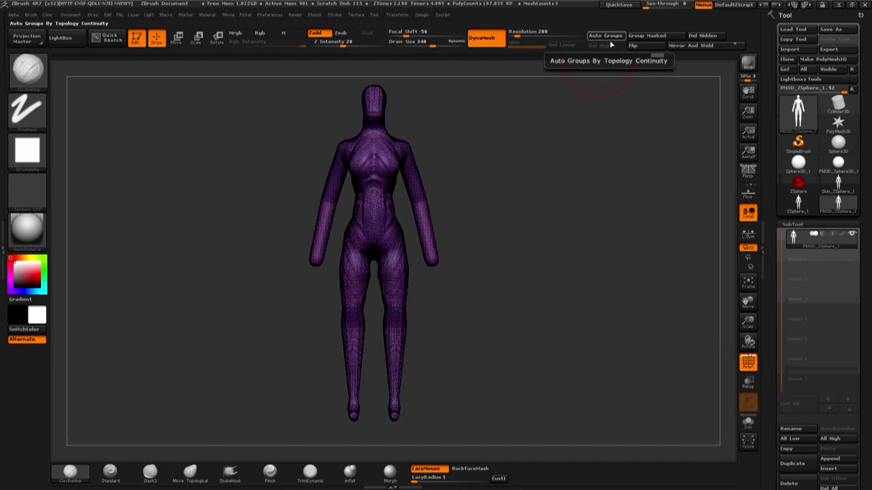
pyautogui.hotkey('ctrl', 'shift')
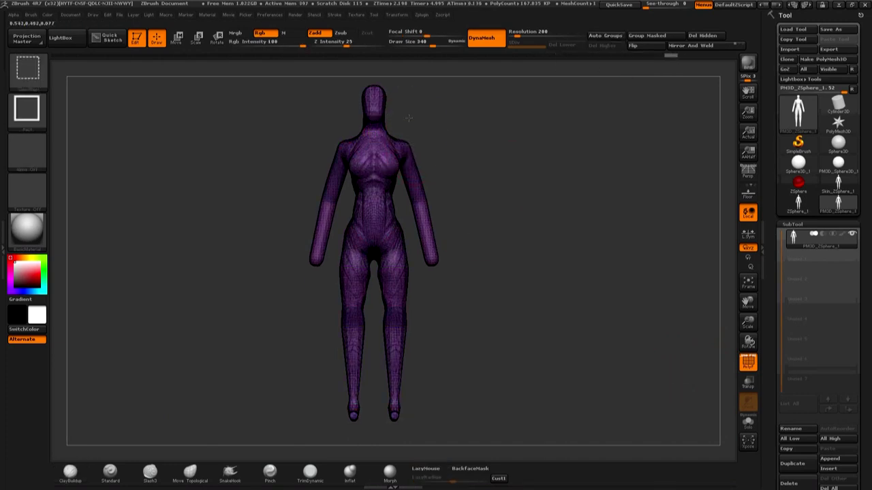
pyautogui.keyDown('ctrl'); pyautogui.keyDown('shift'); pyautogui.moveTo(405, 161); pyautogui.dragTo(410, 209); pyautogui.keyUp('shift'); pyautogui.keyUp('ctrl')
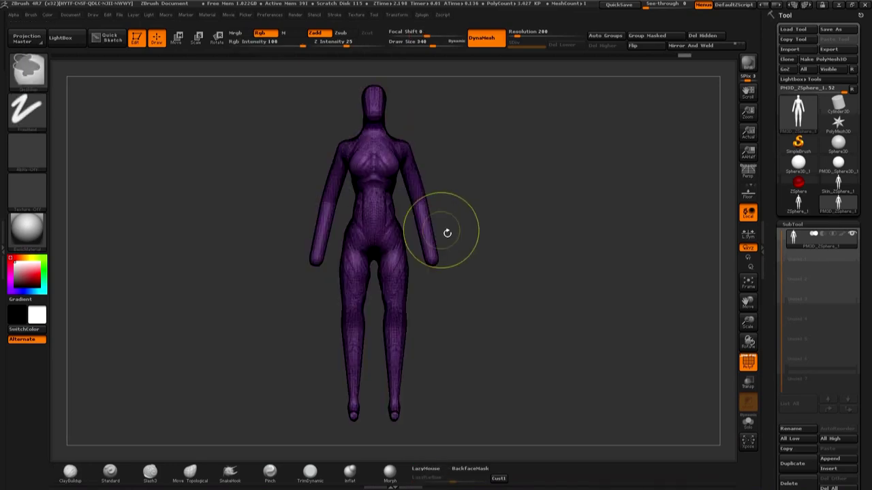
pyautogui.keyDown('ctrl'); pyautogui.moveTo(208, 103); pyautogui.dragTo(245, 129); pyautogui.keyUp('ctrl')
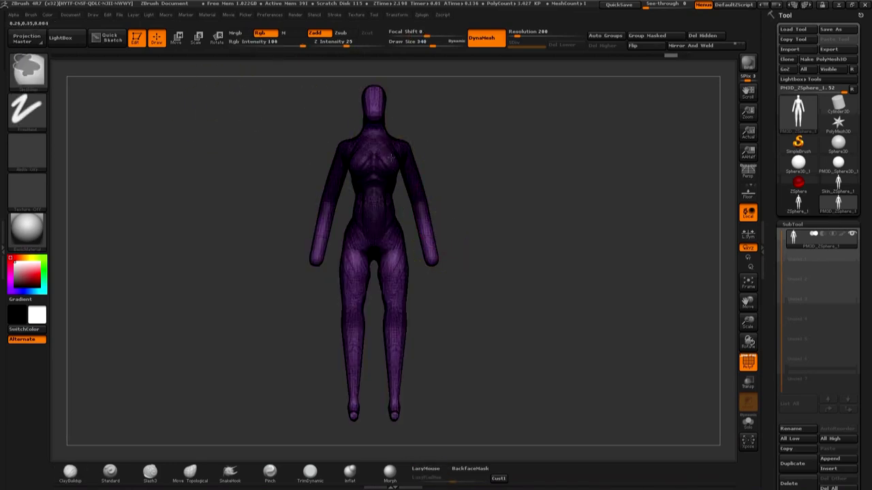
pyautogui.click(744, 369)
pyautogui.moveTo(409, 189)
pyautogui.keyDown('ctrl'); pyautogui.mouseDown()
pyautogui.moveTo(436, 279)
pyautogui.moveTo(266, 168)
pyautogui.mouseUp(); pyautogui.keyUp('ctrl')
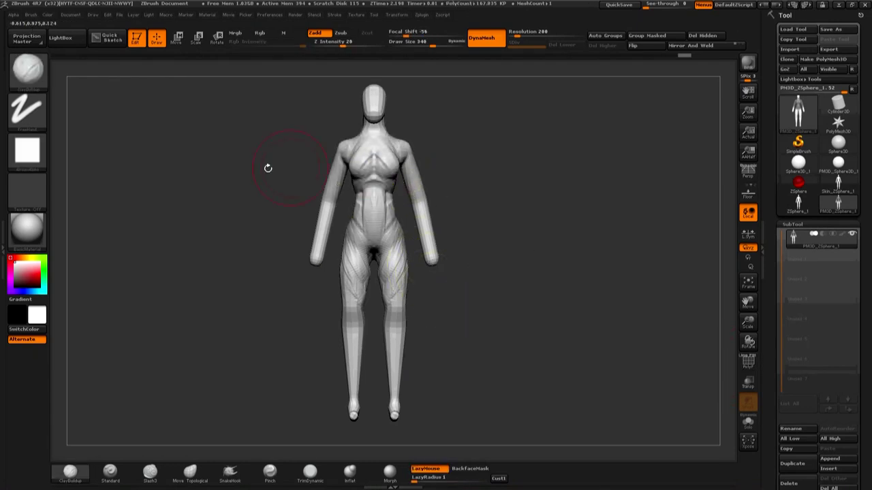
# - Switch the masking stroke type to Lasso
pyautogui.click(32, 117)
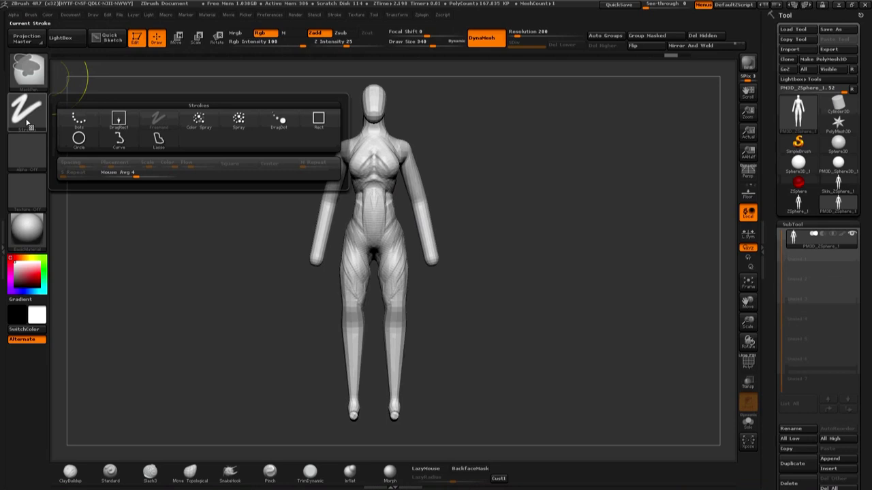
pyautogui.click(167, 146)
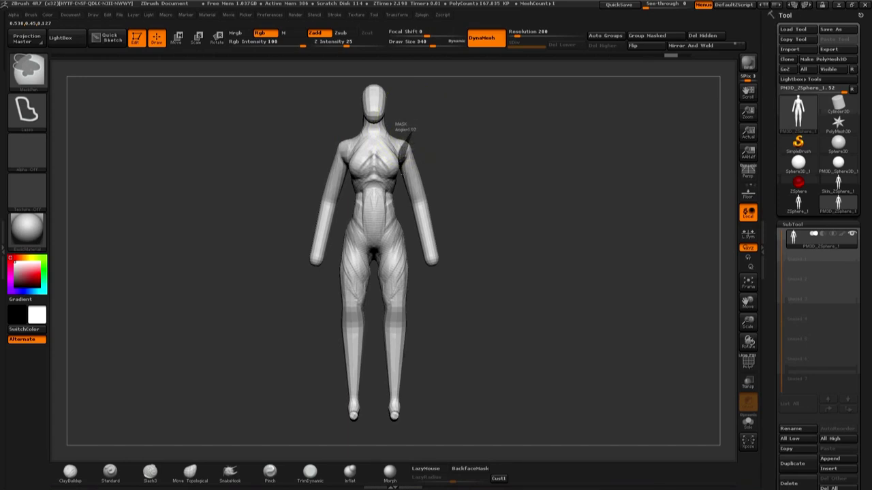
pyautogui.moveTo(408, 130)
pyautogui.keyDown('ctrl'); pyautogui.mouseDown()
pyautogui.moveTo(467, 204)
pyautogui.moveTo(407, 178)
pyautogui.moveTo(391, 194)
pyautogui.moveTo(401, 205)
pyautogui.mouseUp(); pyautogui.keyUp('ctrl')
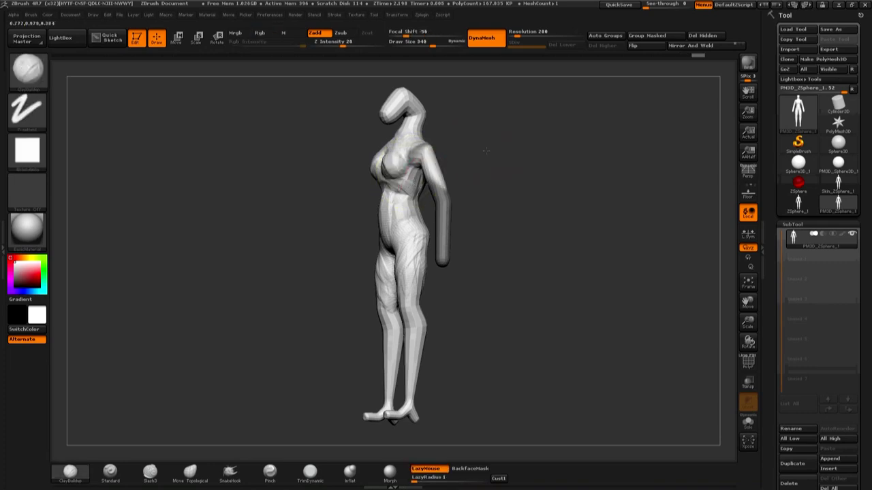
pyautogui.keyDown('shift'); pyautogui.moveTo(485, 151); pyautogui.dragTo(446, 142); pyautogui.keyUp('shift')
# - Lasso-mask the left and right arms, leaving torso, head and legs unmasked
pyautogui.keyDown('ctrl'); pyautogui.moveTo(417, 197); pyautogui.dragTo(452, 272); pyautogui.keyUp('ctrl')
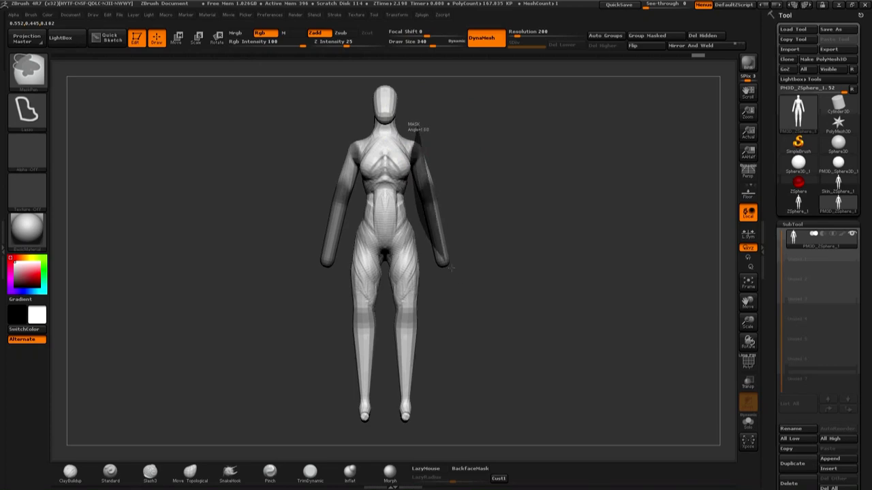
pyautogui.moveTo(473, 168)
pyautogui.mouseDown()
pyautogui.moveTo(445, 124)
pyautogui.moveTo(456, 181)
pyautogui.mouseUp()
pyautogui.hotkey('ctrl', 'shift')
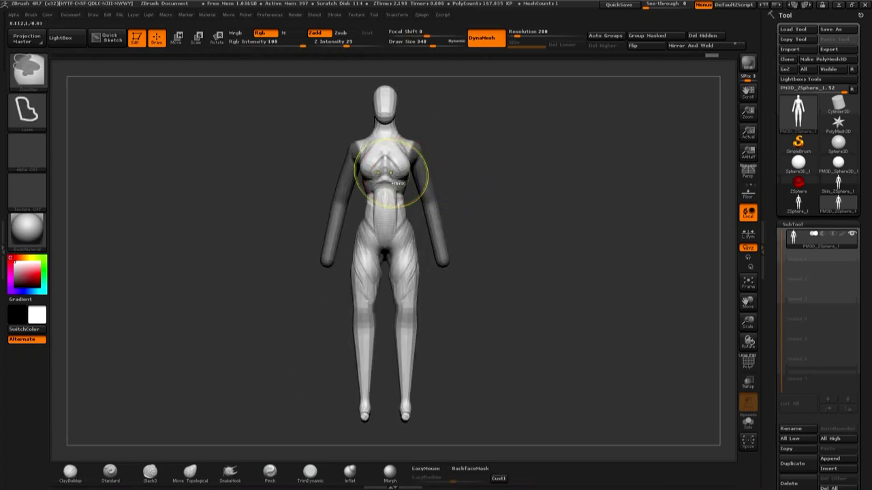
pyautogui.hotkey('ctrl', 'shift')
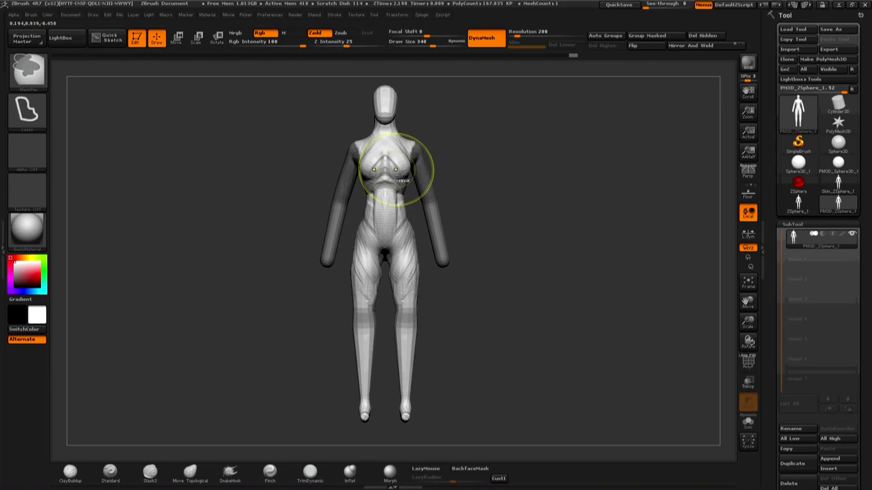
pyautogui.moveTo(453, 225)
pyautogui.mouseDown()
pyautogui.moveTo(454, 186)
pyautogui.moveTo(432, 193)
pyautogui.mouseUp()
pyautogui.hotkey('ctrl', 'shift')
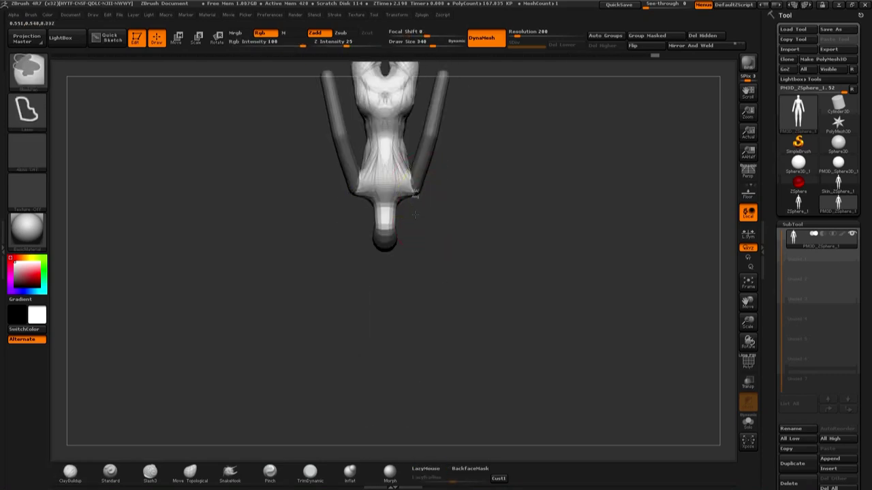
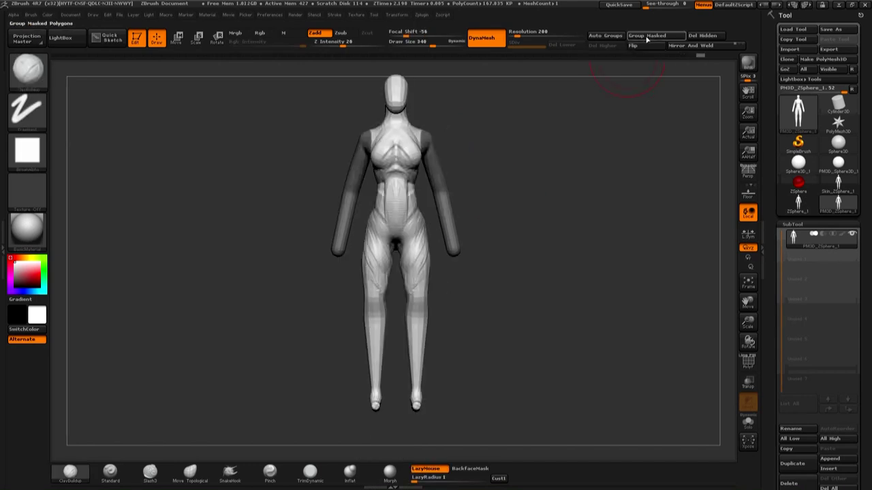
# - With PolyF on, run Group Masked until the arms form their own polygroup, separate from head, torso and legs
pyautogui.click(751, 364)
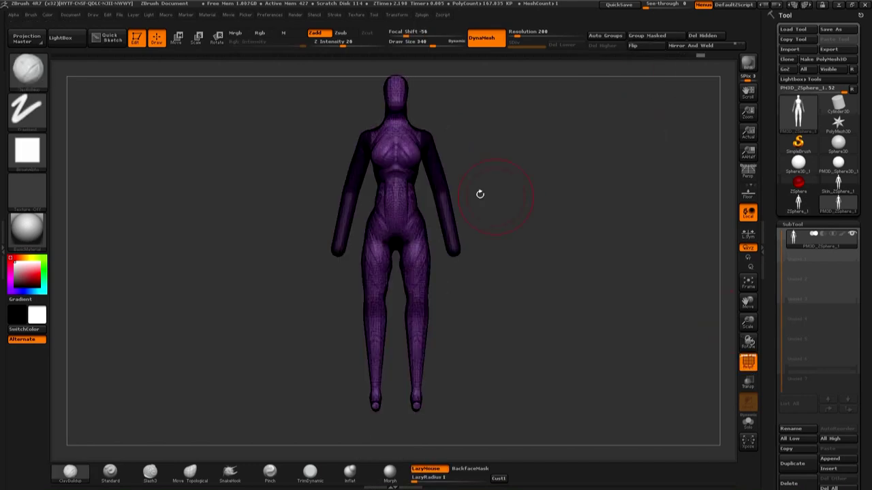
pyautogui.click(669, 37)
pyautogui.click(643, 37)
pyautogui.click(644, 37)
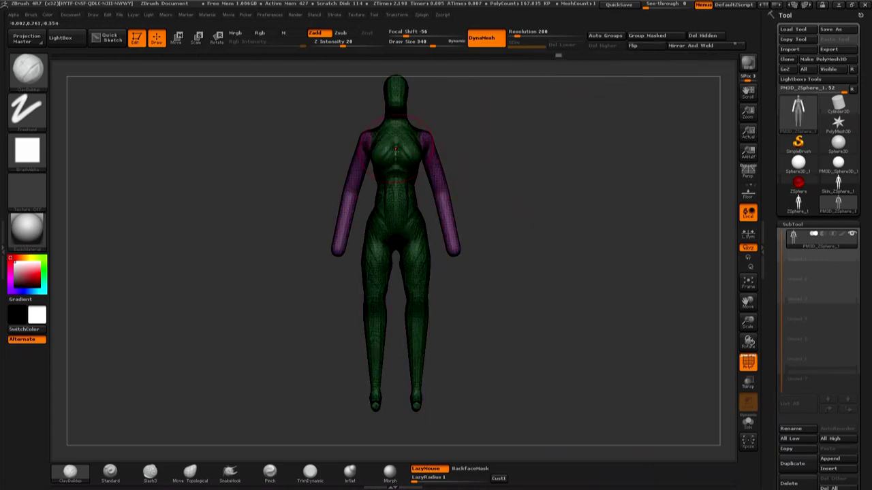
pyautogui.click(743, 371)
pyautogui.moveTo(483, 174); pyautogui.dragTo(467, 212)
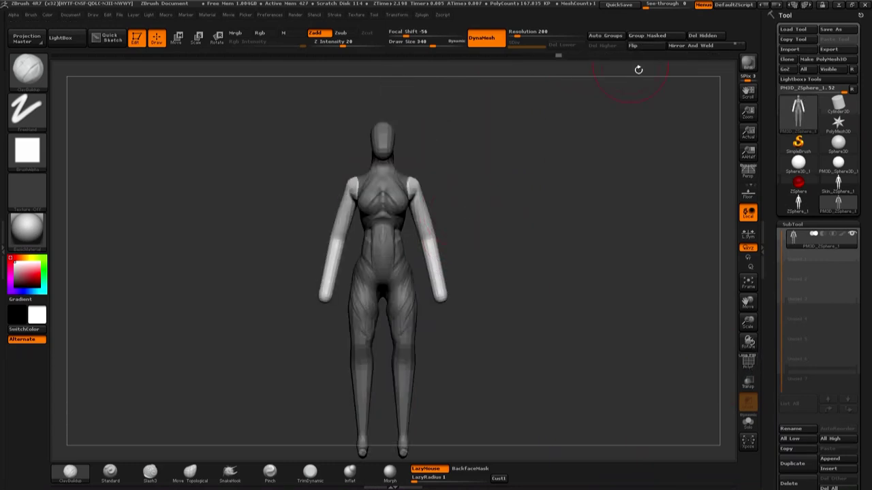
# - Hide the arms to isolate the body and turn it to a side view
pyautogui.keyDown('ctrl'); pyautogui.keyDown('shift'); pyautogui.moveTo(409, 194); pyautogui.dragTo(402, 248); pyautogui.keyUp('shift'); pyautogui.keyUp('ctrl')
pyautogui.keyDown('shift'); pyautogui.moveTo(467, 233); pyautogui.dragTo(445, 237); pyautogui.keyUp('shift')
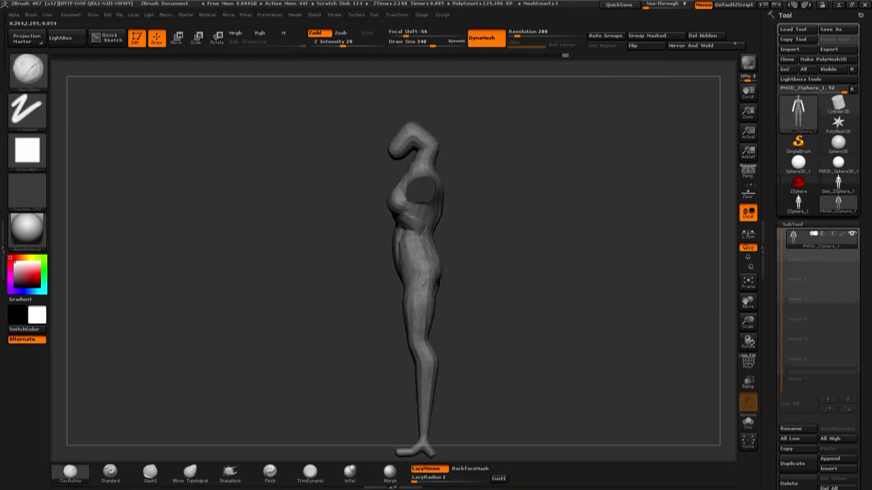
pyautogui.scroll(3, 509, 281)
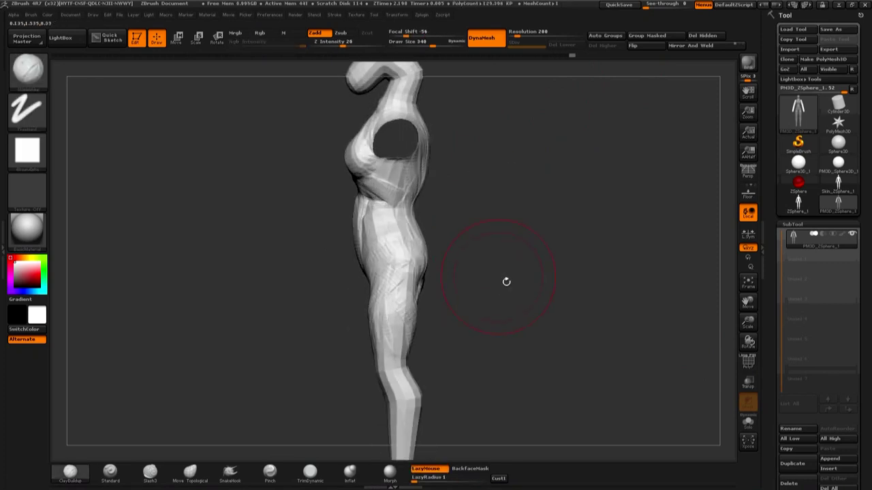
pyautogui.moveTo(506, 281); pyautogui.dragTo(487, 290)
# - Reshape the lower back down toward the hips with Move Topological at brush size 355
pyautogui.click(187, 478)
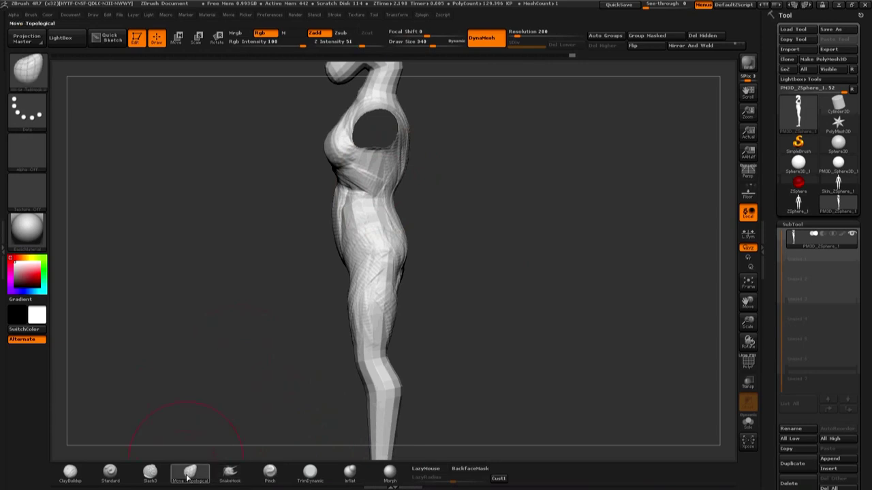
pyautogui.press('space')
pyautogui.moveTo(320, 236); pyautogui.dragTo(335, 236)
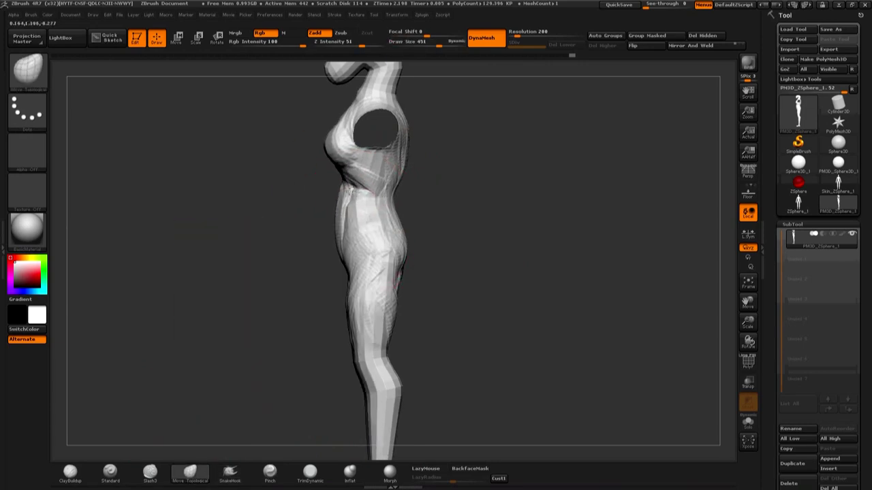
pyautogui.press('space')
pyautogui.moveTo(334, 169); pyautogui.dragTo(320, 169)
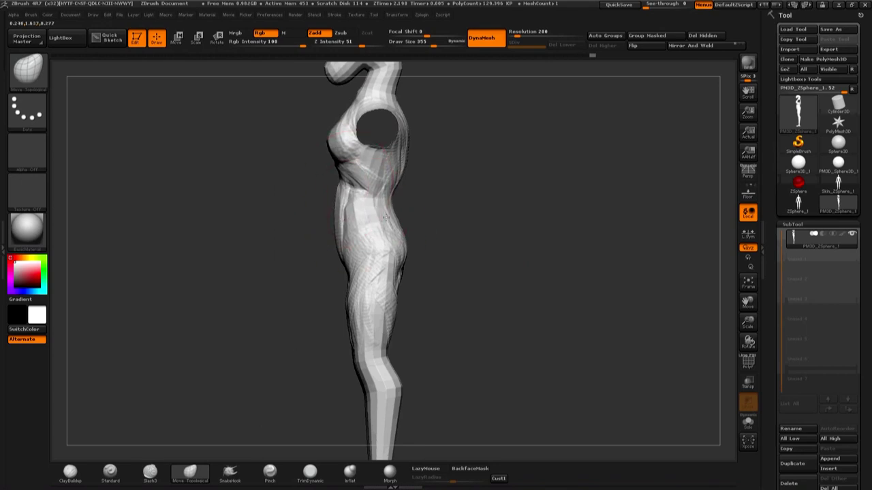
pyautogui.moveTo(429, 178)
pyautogui.keyDown('shift'); pyautogui.mouseDown()
pyautogui.moveTo(446, 181)
pyautogui.moveTo(438, 214)
pyautogui.mouseUp(); pyautogui.keyUp('shift')
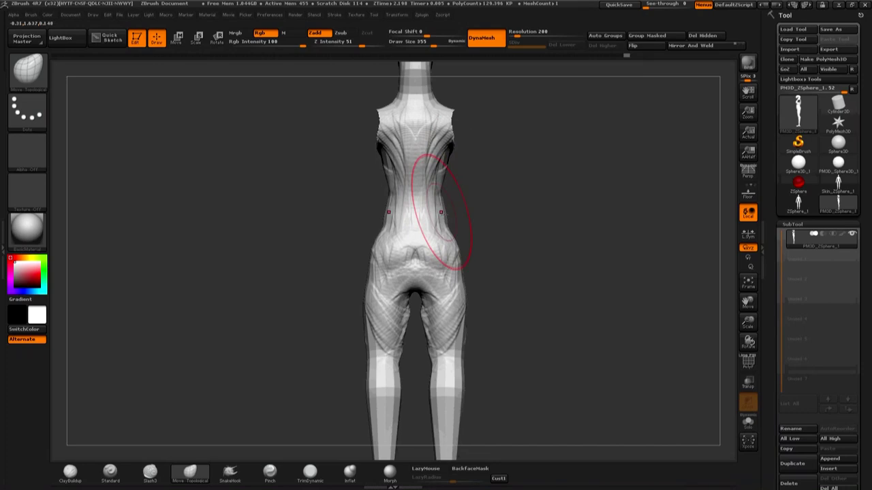
pyautogui.moveTo(485, 275)
pyautogui.mouseDown()
pyautogui.moveTo(478, 251)
pyautogui.moveTo(460, 266)
pyautogui.mouseUp()
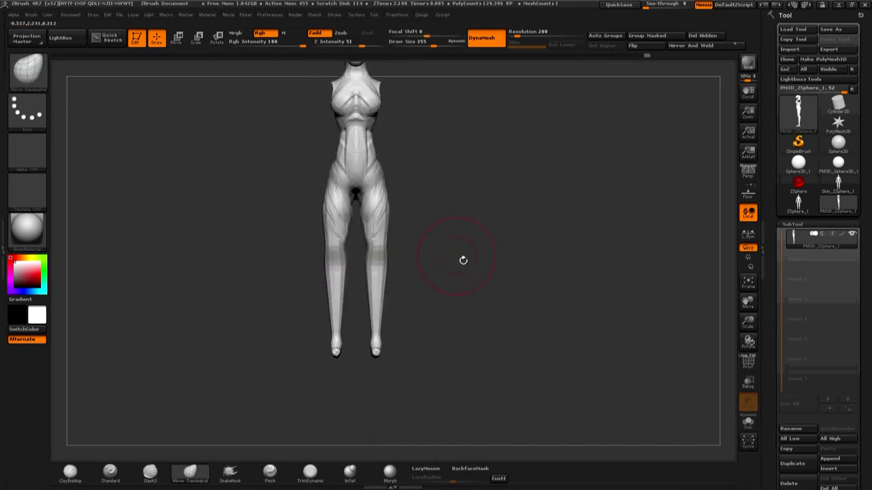
# - Smooth away the muscle lines on the front of the torso
pyautogui.keyDown('shift'); pyautogui.moveTo(379, 256); pyautogui.dragTo(331, 233); pyautogui.keyUp('shift')
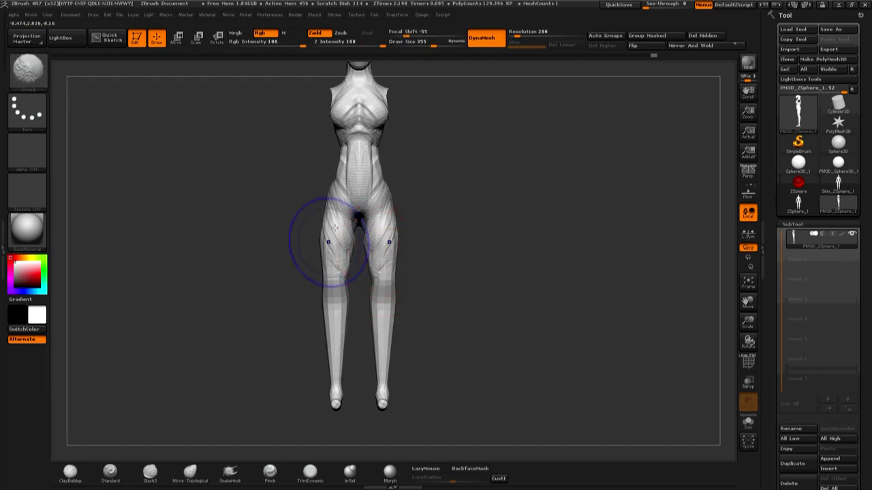
pyautogui.moveTo(430, 194)
pyautogui.mouseDown()
pyautogui.moveTo(413, 171)
pyautogui.moveTo(421, 179)
pyautogui.mouseUp()
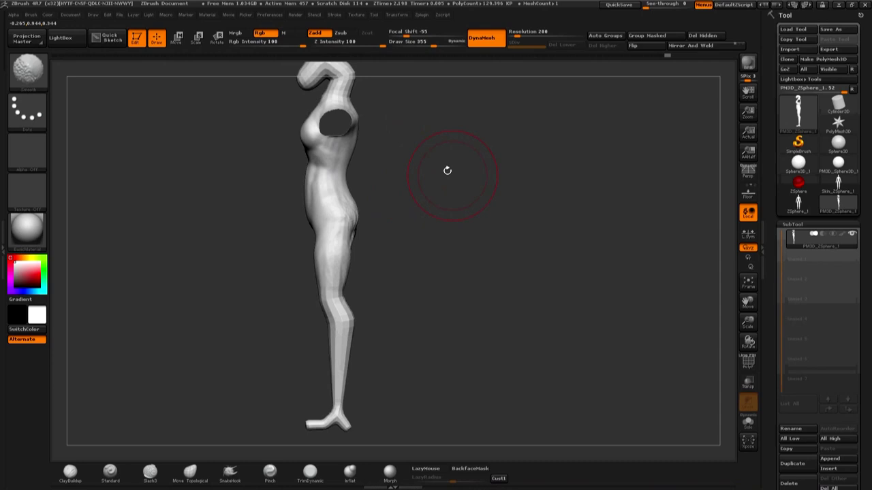
pyautogui.moveTo(414, 148); pyautogui.dragTo(331, 146)
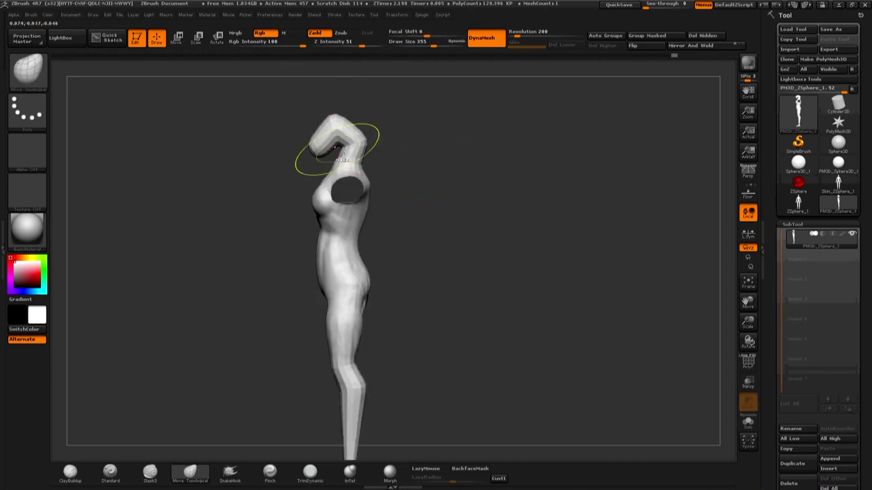
# - Mask off the head and make it its own polygroup
pyautogui.moveTo(296, 171)
pyautogui.keyDown('ctrl'); pyautogui.keyDown('shift'); pyautogui.mouseDown()
pyautogui.moveTo(358, 140)
pyautogui.moveTo(282, 140)
pyautogui.mouseUp(); pyautogui.keyUp('shift'); pyautogui.keyUp('ctrl')
pyautogui.moveTo(411, 184); pyautogui.dragTo(491, 204)
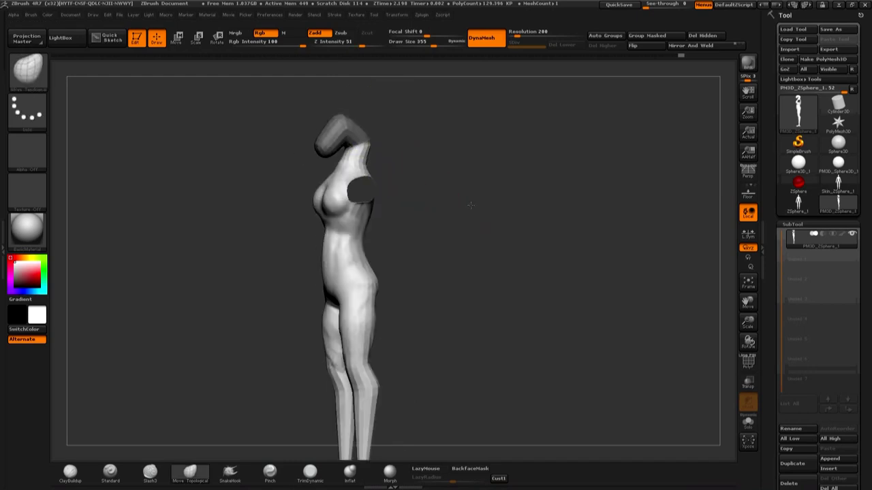
pyautogui.click(657, 39)
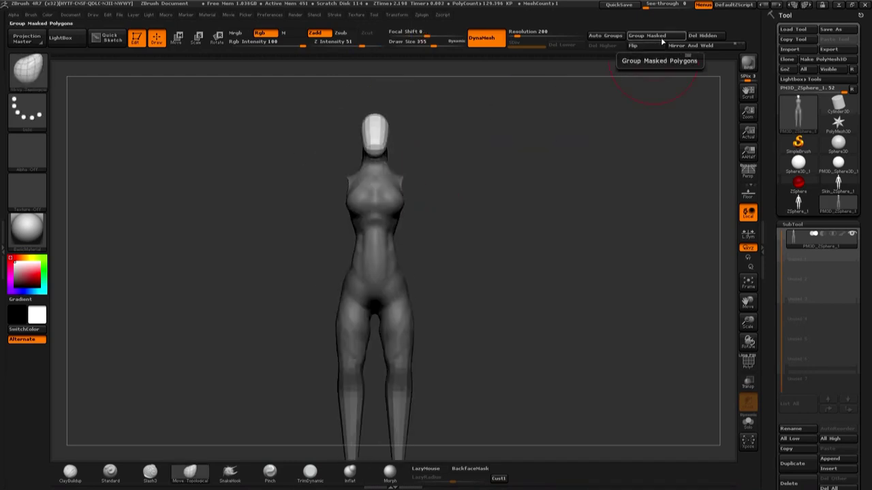
# - With PolyF on, bring the hidden arms back and show the full figure
pyautogui.click(748, 361)
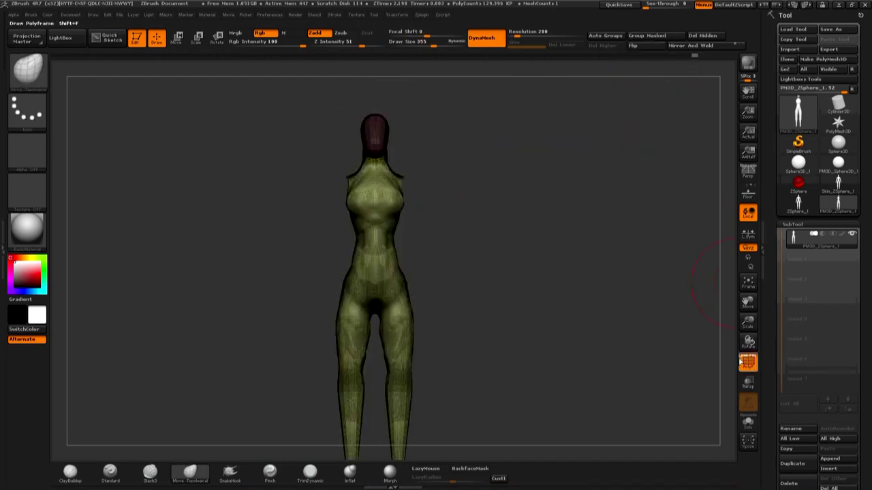
pyautogui.keyDown('ctrl'); pyautogui.keyDown('shift'); pyautogui.click(485, 198); pyautogui.keyUp('shift'); pyautogui.keyUp('ctrl')
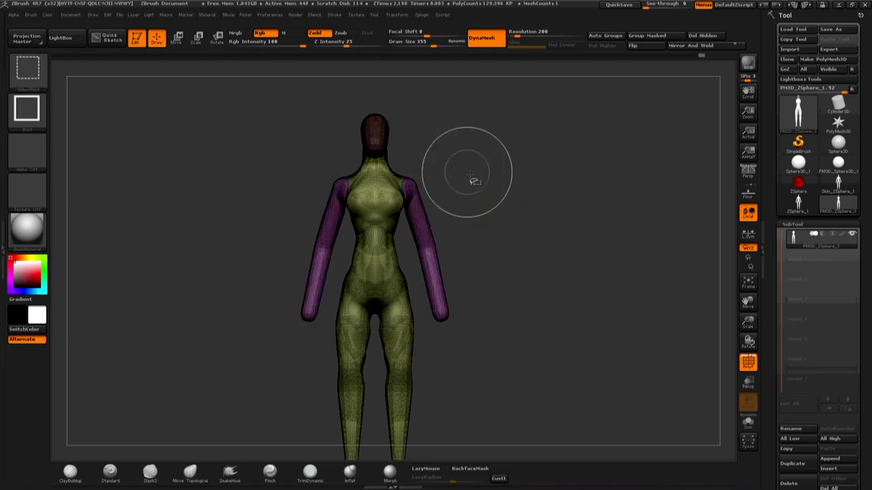
pyautogui.keyDown('ctrl'); pyautogui.keyDown('shift'); pyautogui.click(419, 216); pyautogui.keyUp('shift'); pyautogui.keyUp('ctrl')
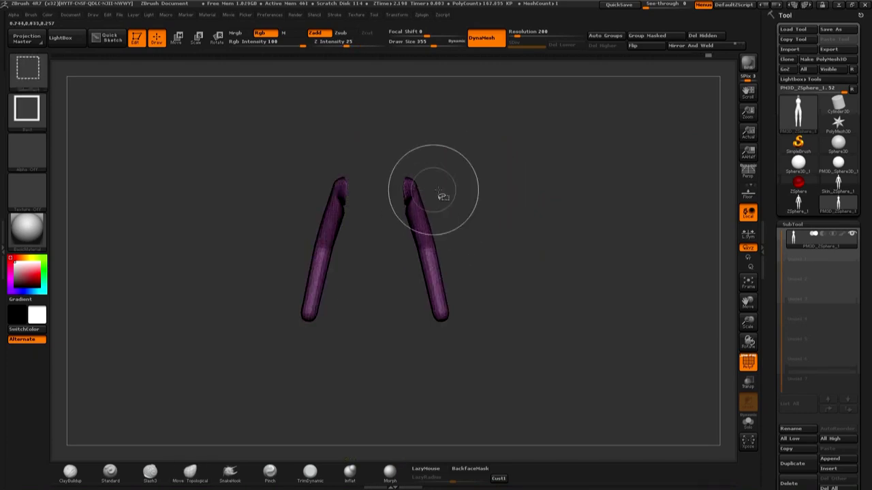
pyautogui.keyDown('ctrl'); pyautogui.keyDown('shift'); pyautogui.click(443, 191); pyautogui.keyUp('shift'); pyautogui.keyUp('ctrl')
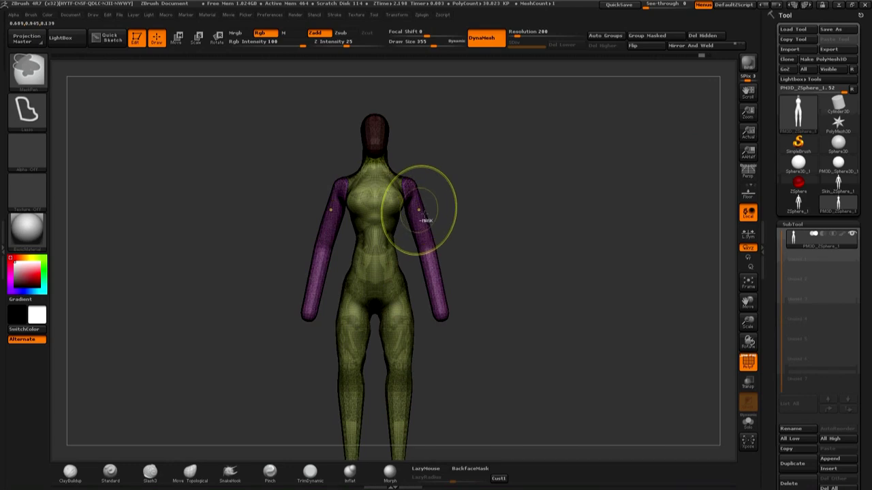
# - Hide the arm and head groups, then DynaMesh the remaining torso and legs
pyautogui.hotkey('ctrl', 'shift')
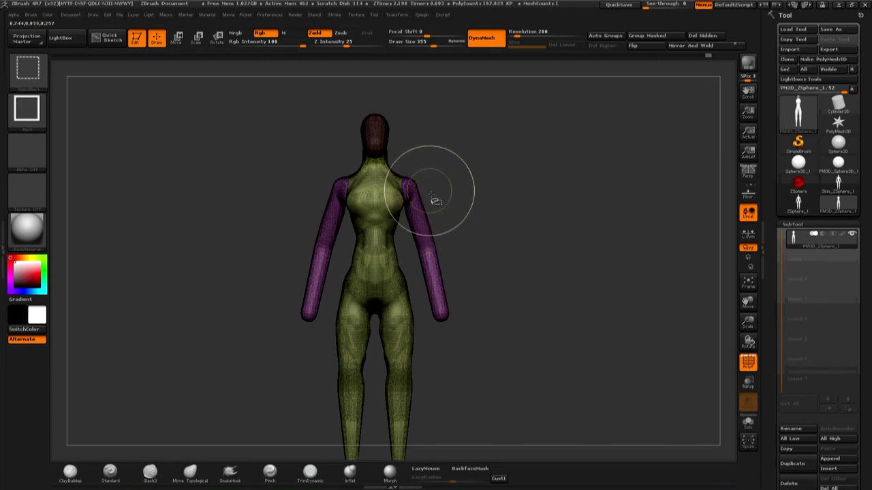
pyautogui.moveTo(450, 189); pyautogui.dragTo(439, 184)
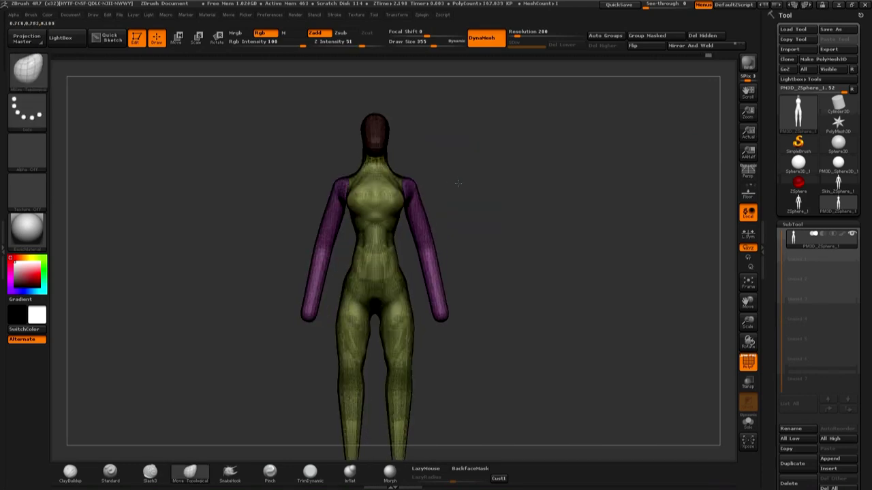
pyautogui.keyDown('ctrl'); pyautogui.keyDown('shift'); pyautogui.click(395, 204); pyautogui.keyUp('shift'); pyautogui.keyUp('ctrl')
pyautogui.keyDown('ctrl'); pyautogui.moveTo(453, 230); pyautogui.dragTo(483, 265); pyautogui.keyUp('ctrl')
pyautogui.click(748, 365)
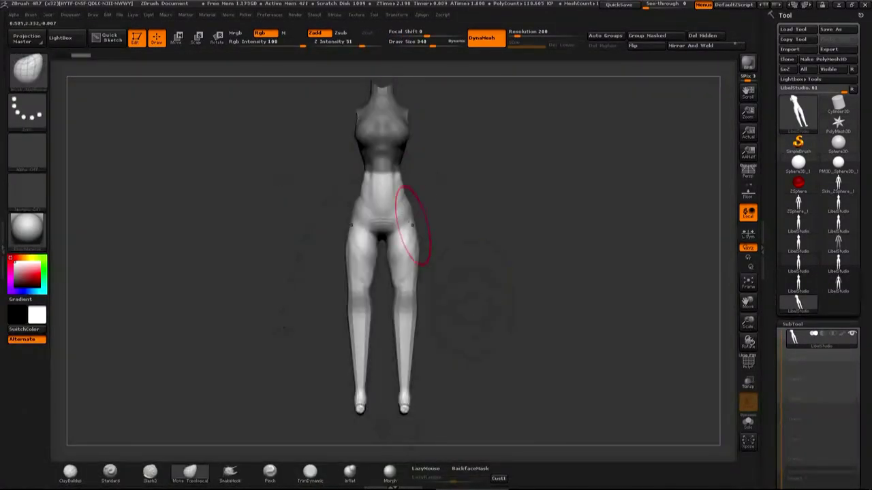
# - Raise the legs slightly with Transpose Move, then reveal the whole figure again
pyautogui.press('w')
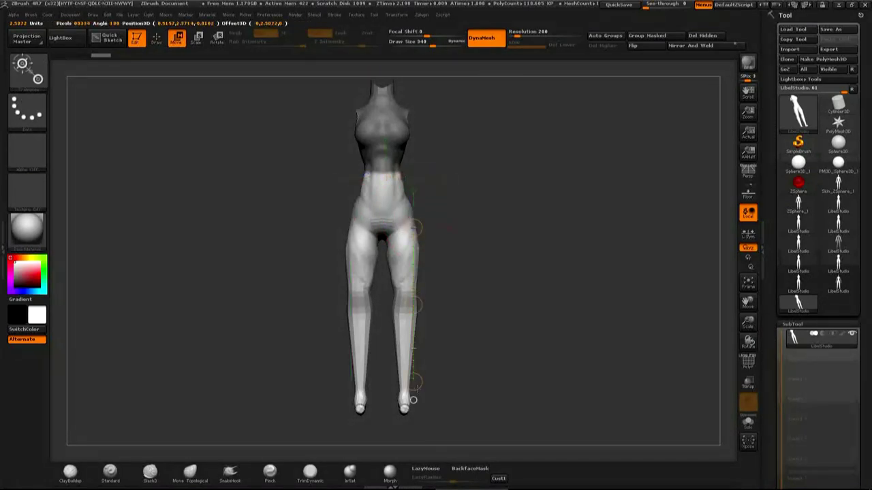
pyautogui.moveTo(416, 304); pyautogui.dragTo(414, 300)
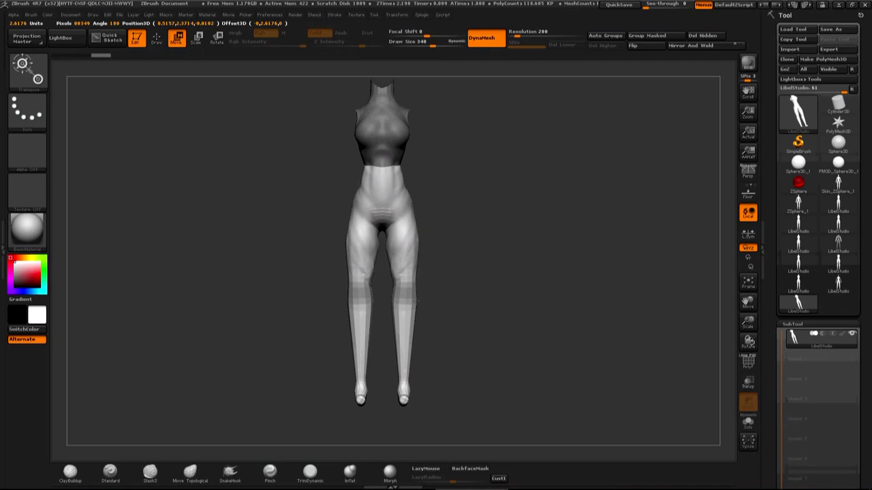
pyautogui.moveTo(415, 228); pyautogui.dragTo(414, 386)
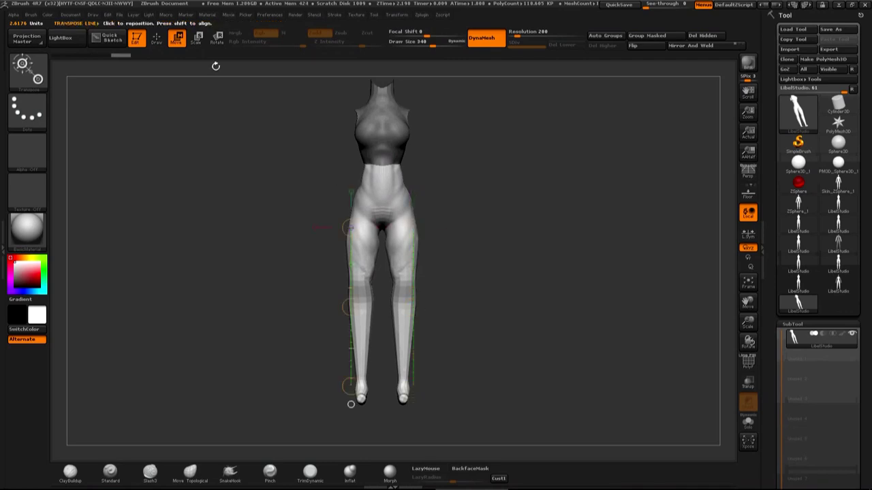
pyautogui.click(219, 41)
pyautogui.keyDown('ctrl'); pyautogui.moveTo(409, 78); pyautogui.dragTo(296, 188); pyautogui.keyUp('ctrl')
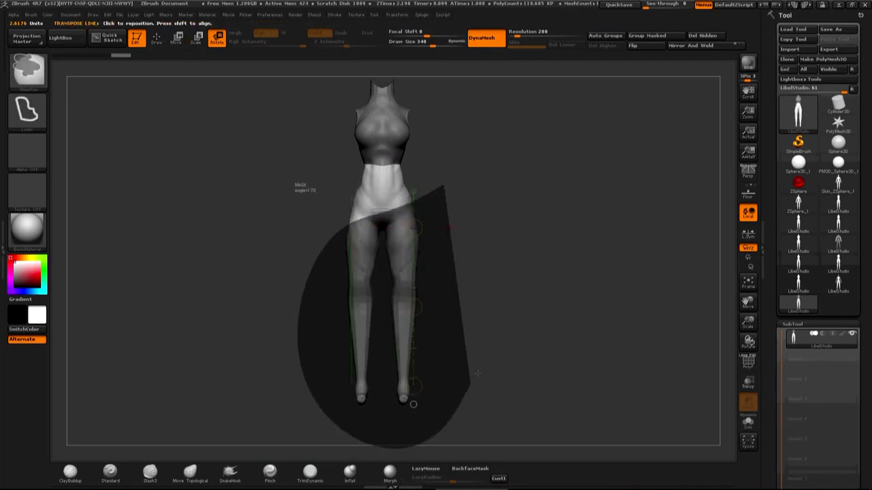
pyautogui.keyDown('ctrl'); pyautogui.keyDown('shift'); pyautogui.moveTo(443, 281); pyautogui.dragTo(448, 405); pyautogui.keyUp('shift'); pyautogui.keyUp('ctrl')
pyautogui.keyDown('ctrl'); pyautogui.keyDown('shift'); pyautogui.click(433, 296); pyautogui.keyUp('shift'); pyautogui.keyUp('ctrl')
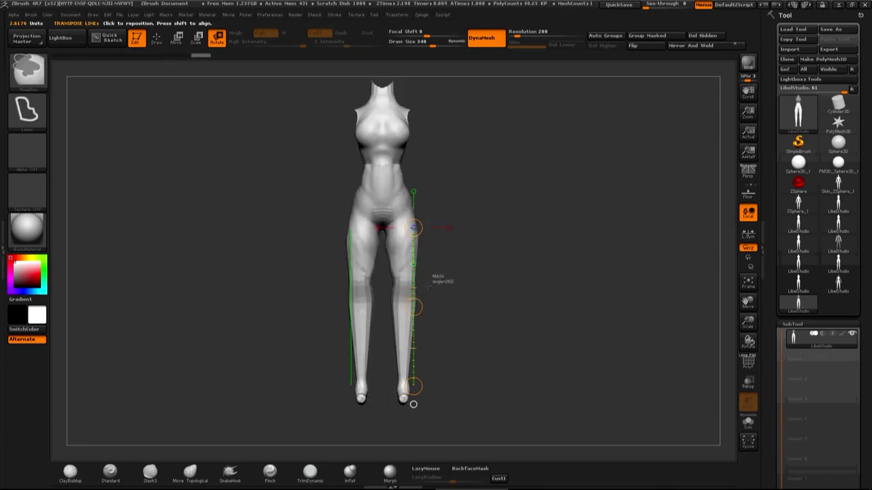
# - Mask the upper body, then shorten and shift the lower legs with the transpose line
pyautogui.moveTo(449, 285)
pyautogui.keyDown('ctrl'); pyautogui.mouseDown()
pyautogui.moveTo(392, 395)
pyautogui.moveTo(385, 364)
pyautogui.mouseUp(); pyautogui.keyUp('ctrl')
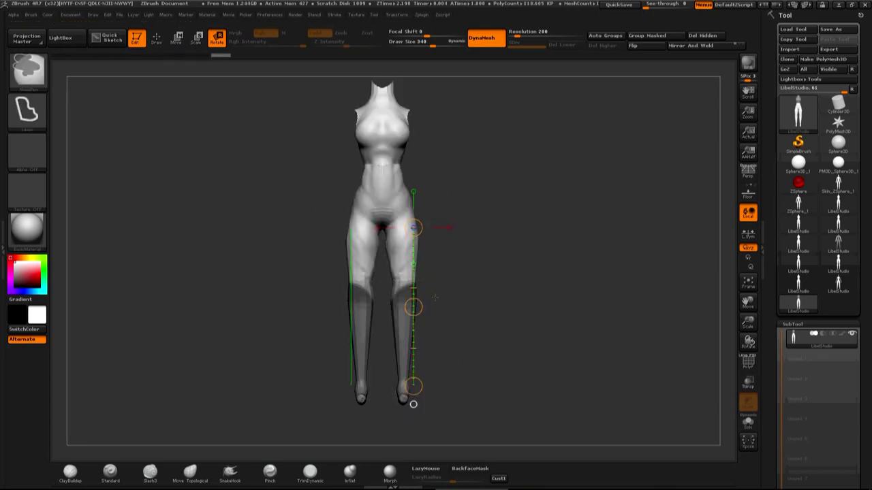
pyautogui.keyDown('ctrl'); pyautogui.moveTo(381, 333); pyautogui.dragTo(450, 310); pyautogui.keyUp('ctrl')
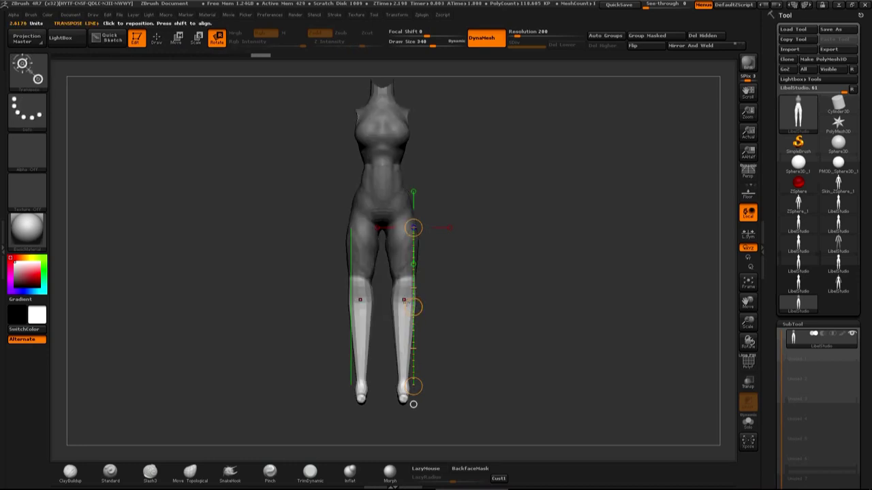
pyautogui.press('e')
pyautogui.moveTo(404, 402)
pyautogui.mouseDown()
pyautogui.moveTo(408, 346)
pyautogui.moveTo(413, 405)
pyautogui.mouseUp()
pyautogui.press('w')
pyautogui.click(219, 39)
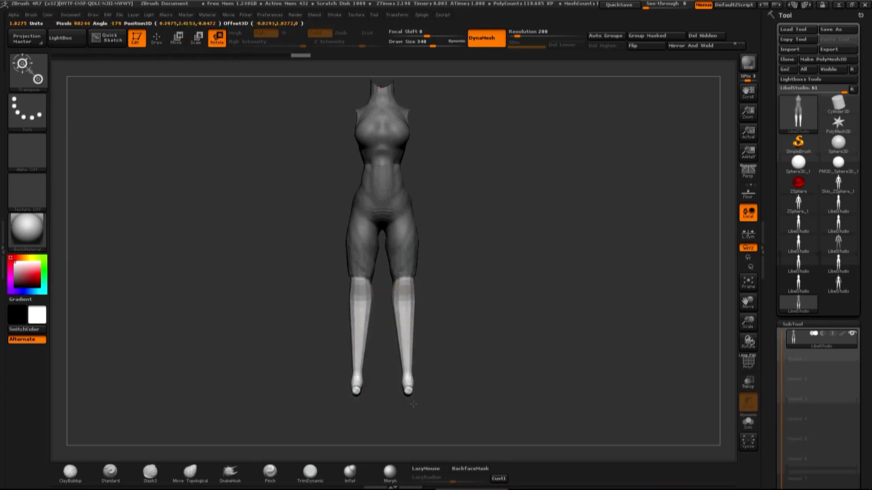
pyautogui.press('w')
pyautogui.moveTo(405, 347); pyautogui.dragTo(408, 349)
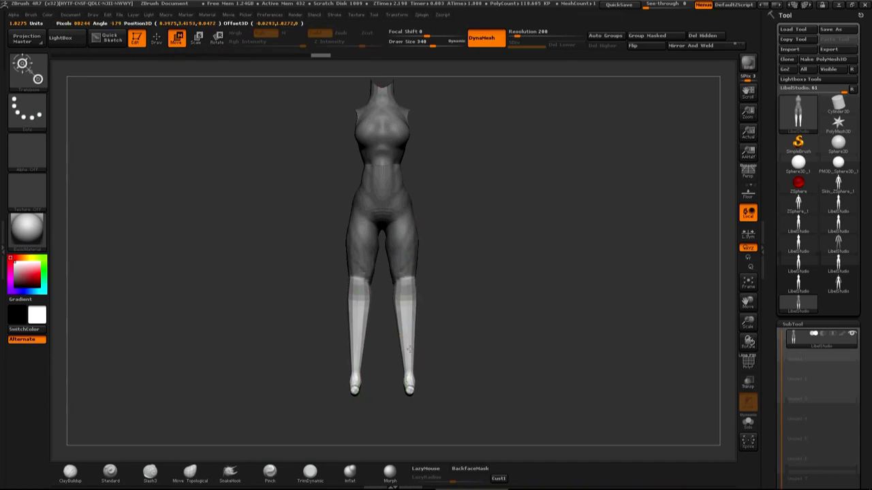
# - Clear the mask, DynaMesh the figure at resolution 104, and hide the arms and head
pyautogui.keyDown('ctrl'); pyautogui.click(452, 207); pyautogui.keyUp('ctrl')
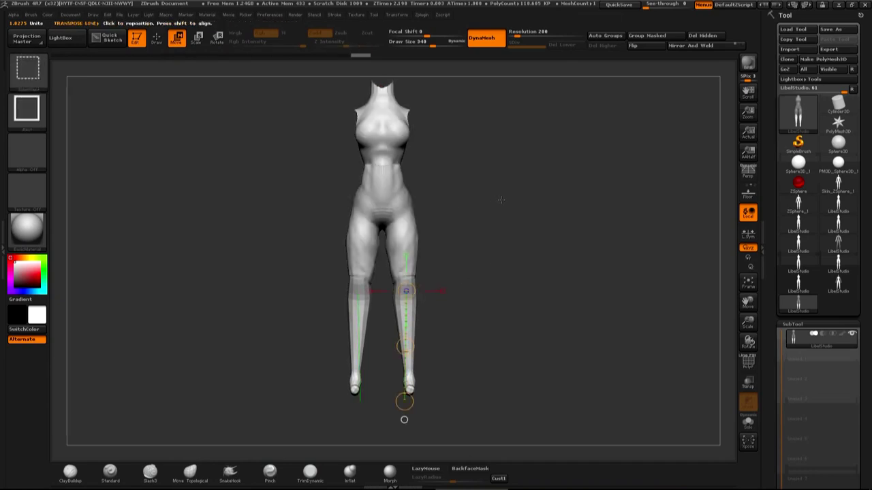
pyautogui.moveTo(518, 32); pyautogui.dragTo(557, 32)
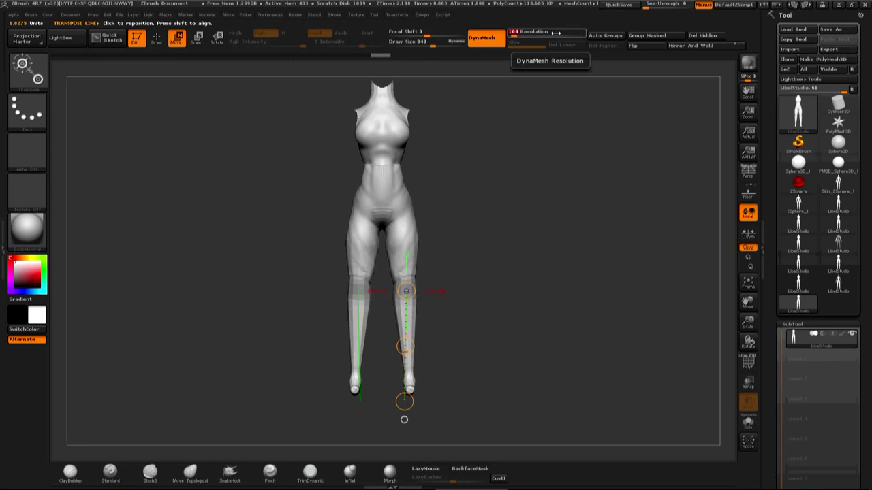
pyautogui.press('ctrl')
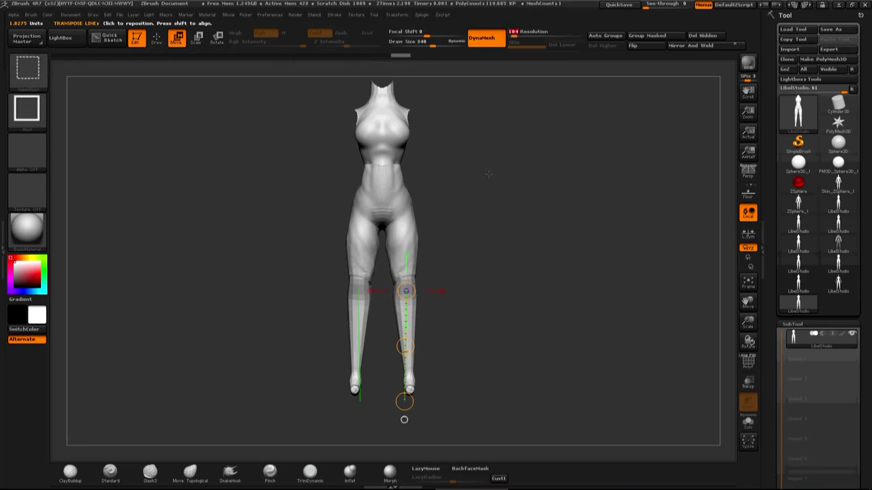
pyautogui.keyDown('ctrl'); pyautogui.keyDown('shift'); pyautogui.click(486, 167); pyautogui.keyUp('shift'); pyautogui.keyUp('ctrl')
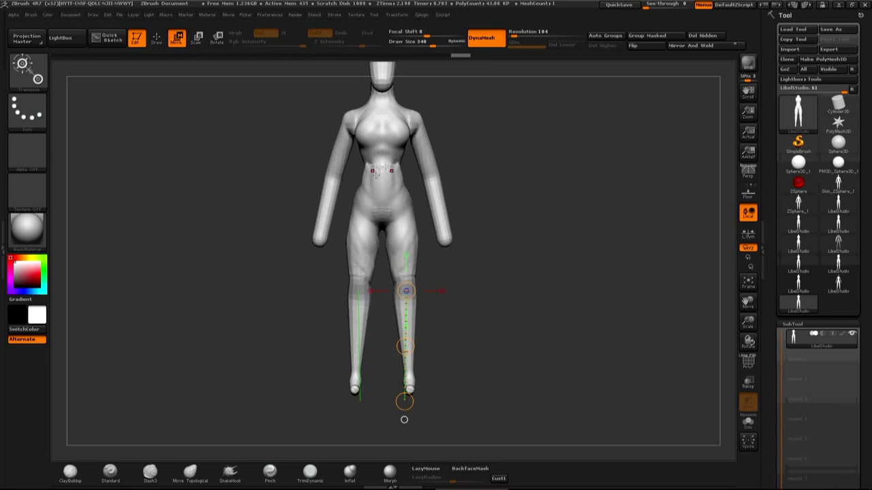
pyautogui.click(157, 38)
pyautogui.keyDown('ctrl'); pyautogui.keyDown('shift'); pyautogui.click(378, 187); pyautogui.keyUp('shift'); pyautogui.keyUp('ctrl')
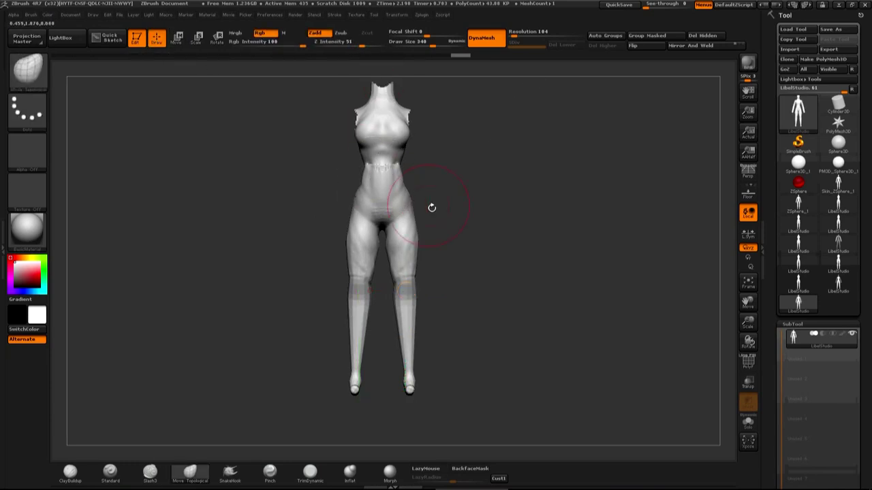
# - Choose the ClayBuildup brush at size 170 and check the anatomy reference images
pyautogui.click(70, 470)
pyautogui.press('space')
pyautogui.moveTo(461, 173)
pyautogui.keyDown('alt'); pyautogui.mouseDown()
pyautogui.moveTo(435, 183)
pyautogui.moveTo(472, 195)
pyautogui.mouseUp(); pyautogui.keyUp('alt')
pyautogui.click(197, 480)
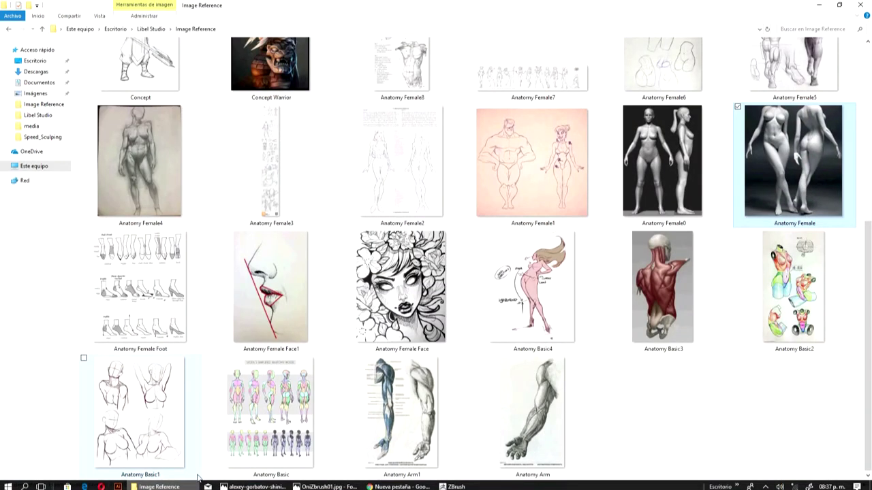
pyautogui.click(198, 481)
pyautogui.press('space')
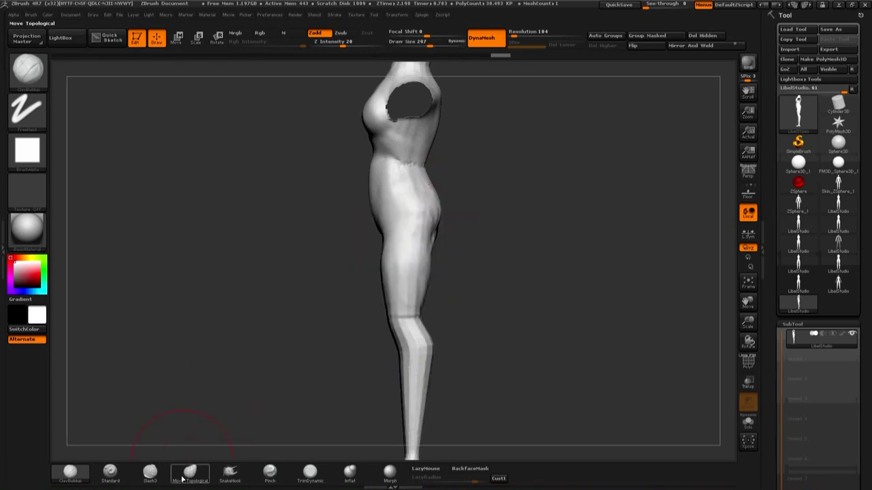
# - Push the back, waist and hip contour inward from the side with Move Topological at size 401
pyautogui.click(190, 471)
pyautogui.press('space')
pyautogui.moveTo(436, 224); pyautogui.dragTo(464, 225)
pyautogui.moveTo(359, 165); pyautogui.dragTo(387, 178)
pyautogui.moveTo(431, 132); pyautogui.dragTo(414, 159)
pyautogui.moveTo(439, 250); pyautogui.dragTo(399, 243)
pyautogui.moveTo(400, 294); pyautogui.dragTo(409, 311)
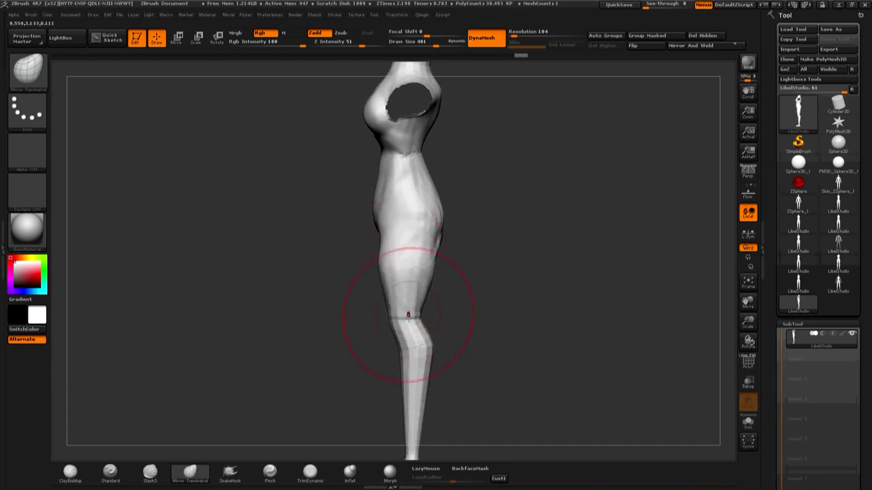
# - From the front, reshape both sides of the waist, then zoom out to view the whole figure
pyautogui.moveTo(466, 370)
pyautogui.keyDown('alt'); pyautogui.mouseDown()
pyautogui.moveTo(414, 287)
pyautogui.moveTo(414, 317)
pyautogui.mouseUp(); pyautogui.keyUp('alt')
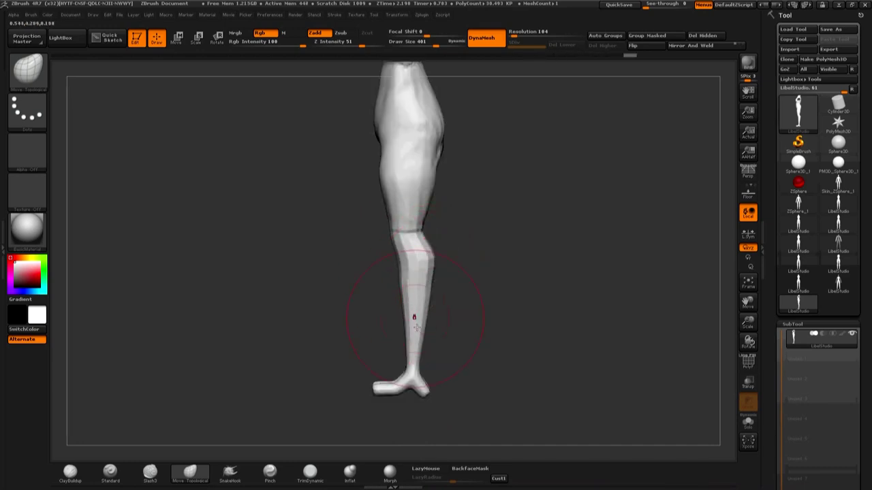
pyautogui.moveTo(450, 292)
pyautogui.mouseDown()
pyautogui.moveTo(496, 246)
pyautogui.moveTo(464, 276)
pyautogui.mouseUp()
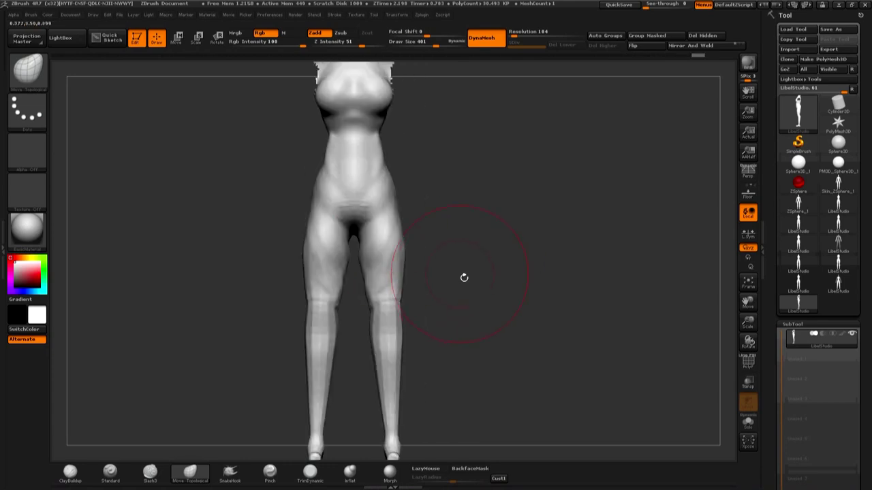
pyautogui.moveTo(390, 209)
pyautogui.mouseDown()
pyautogui.moveTo(379, 194)
pyautogui.moveTo(404, 176)
pyautogui.moveTo(392, 169)
pyautogui.moveTo(360, 181)
pyautogui.moveTo(379, 195)
pyautogui.mouseUp()
pyautogui.press('space')
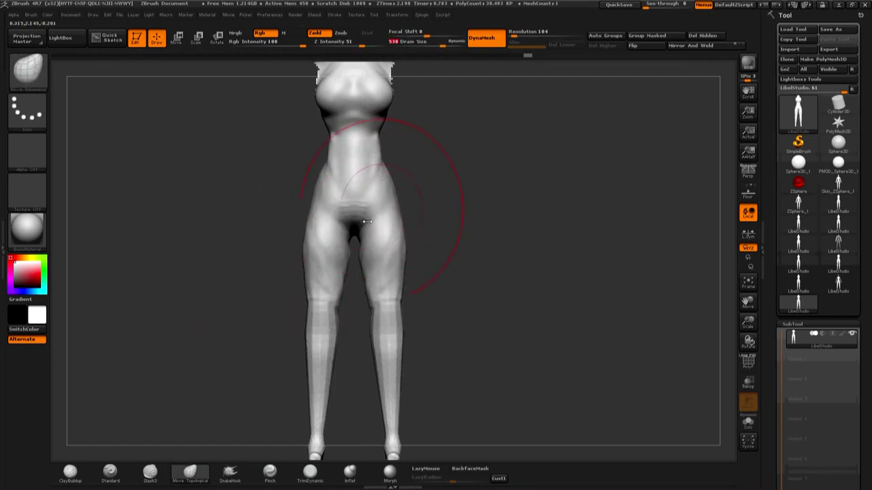
pyautogui.keyDown('alt'); pyautogui.moveTo(450, 265); pyautogui.dragTo(370, 288); pyautogui.keyUp('alt')
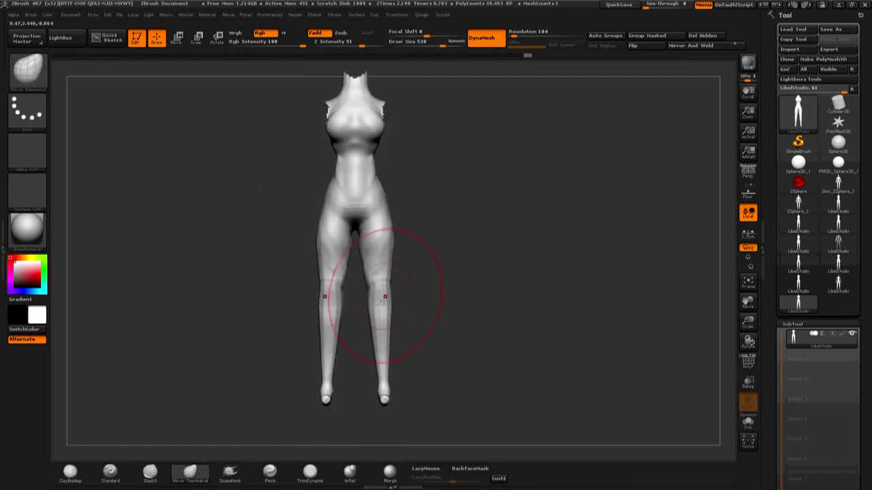
pyautogui.moveTo(430, 233)
pyautogui.keyDown('alt'); pyautogui.mouseDown()
pyautogui.moveTo(426, 251)
pyautogui.moveTo(260, 325)
pyautogui.mouseUp(); pyautogui.keyUp('alt')
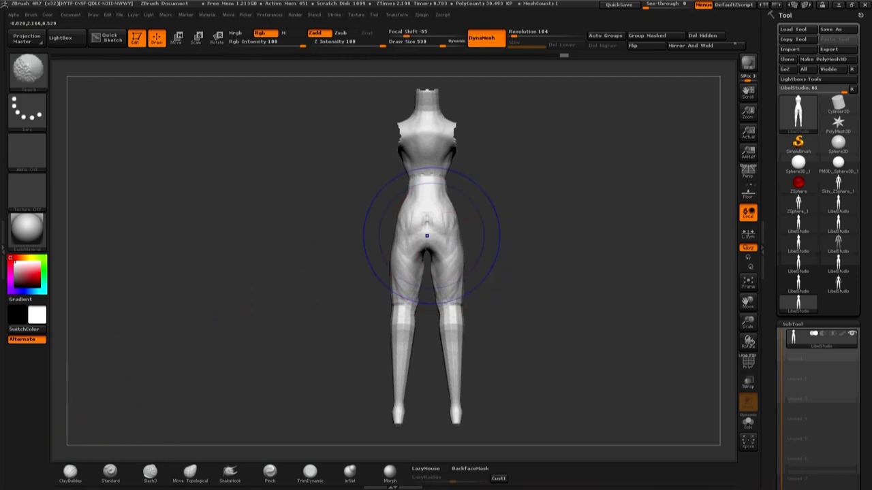
pyautogui.moveTo(502, 247)
pyautogui.mouseDown()
pyautogui.moveTo(498, 228)
pyautogui.moveTo(476, 224)
pyautogui.mouseUp()
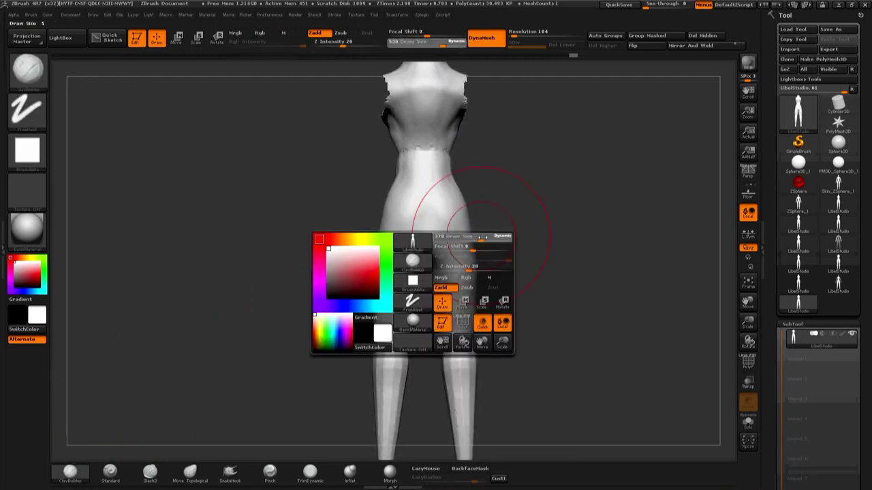
# - Smooth the upper buttocks at brush size 175, then carve a Slash3 crease along both hips
pyautogui.keyDown('alt'); pyautogui.moveTo(408, 245); pyautogui.dragTo(344, 186); pyautogui.keyUp('alt')
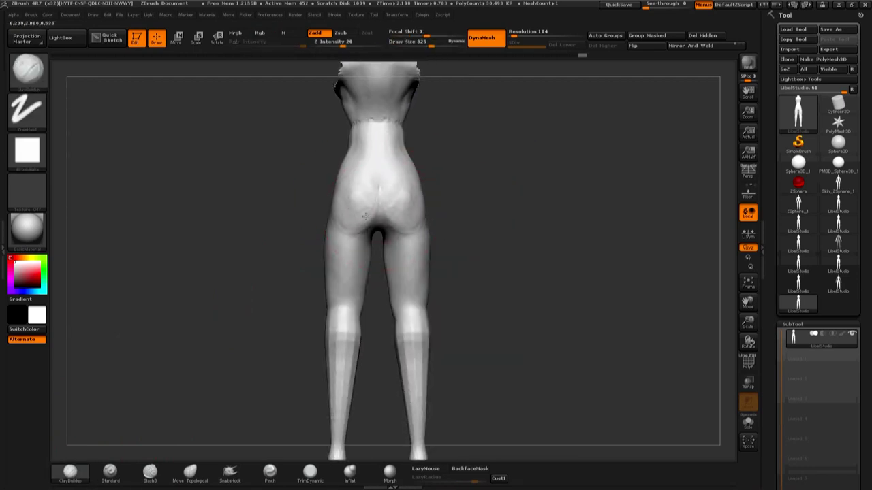
pyautogui.moveTo(436, 205); pyautogui.dragTo(440, 185)
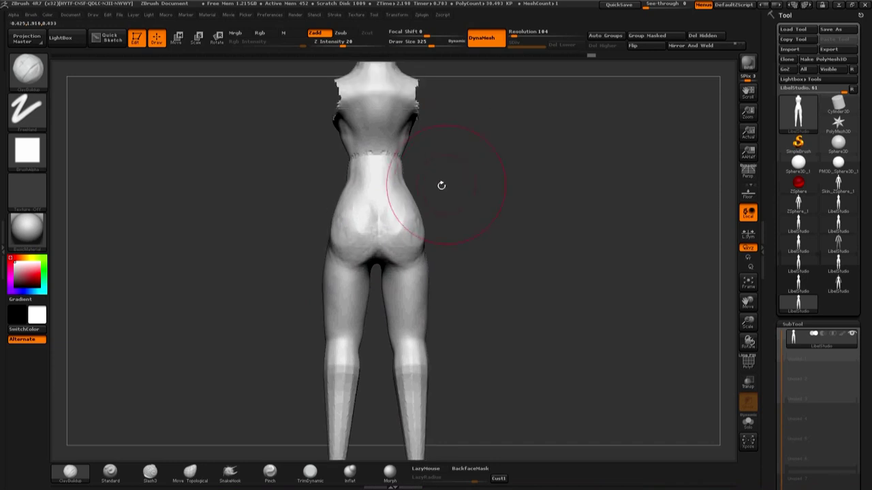
pyautogui.press('space')
pyautogui.moveTo(436, 137); pyautogui.dragTo(398, 135)
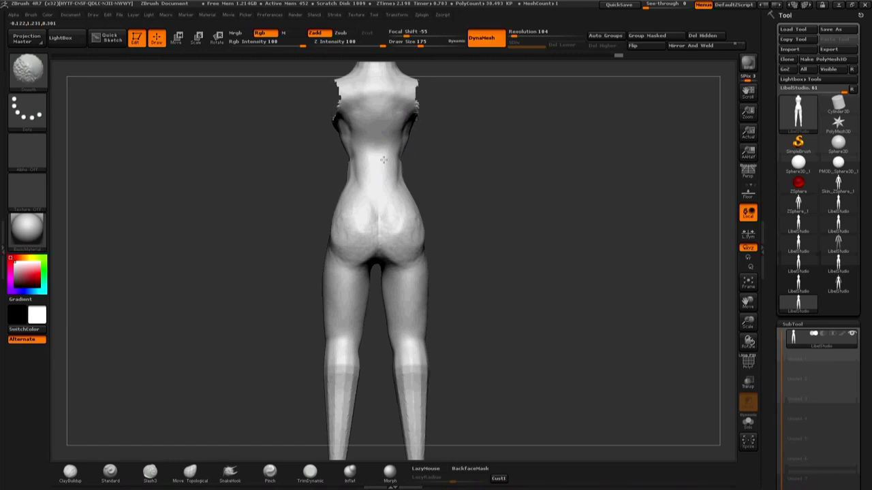
pyautogui.press('shift')
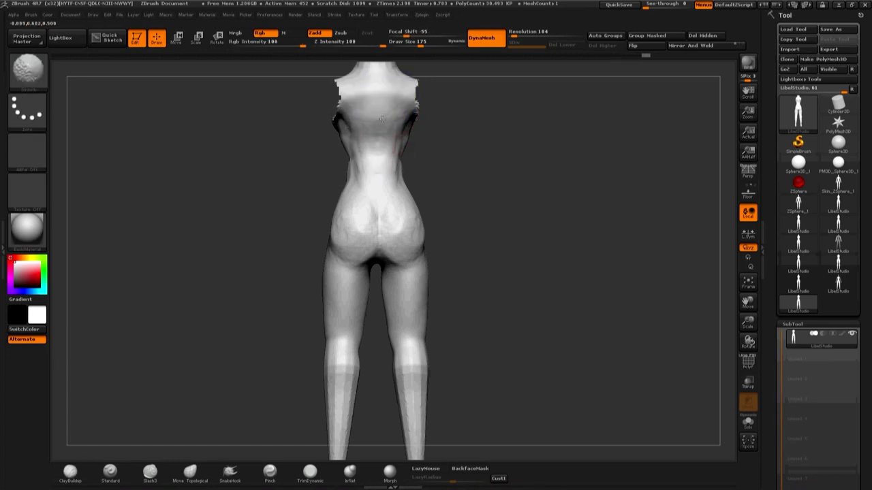
pyautogui.keyDown('shift'); pyautogui.moveTo(430, 228); pyautogui.dragTo(211, 399); pyautogui.keyUp('shift')
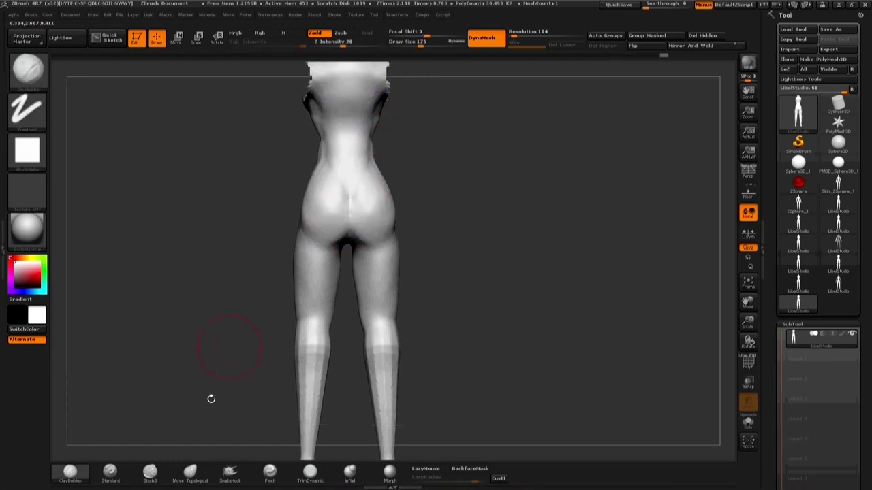
pyautogui.press('shift')
pyautogui.press('space')
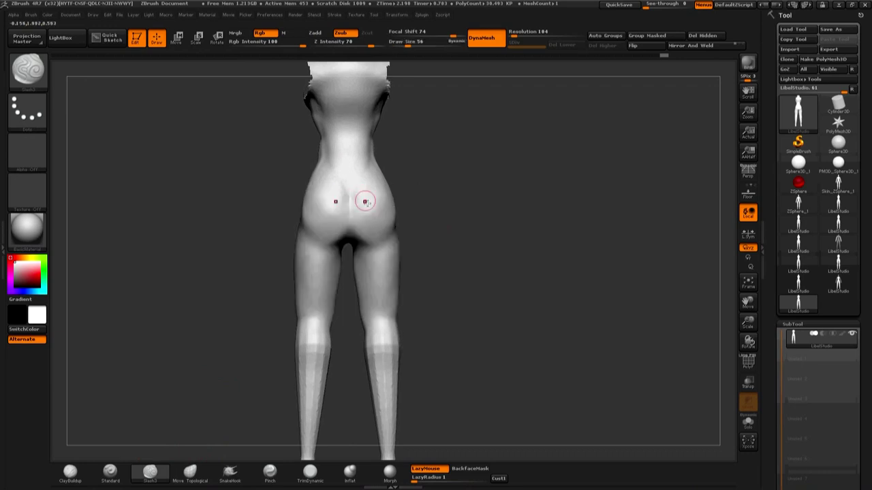
pyautogui.moveTo(321, 174); pyautogui.dragTo(376, 175)
pyautogui.moveTo(364, 252)
pyautogui.keyDown('shift'); pyautogui.mouseDown()
pyautogui.moveTo(383, 171)
pyautogui.moveTo(434, 211)
pyautogui.mouseUp(); pyautogui.keyUp('shift')
pyautogui.moveTo(372, 201)
pyautogui.mouseDown()
pyautogui.moveTo(381, 171)
pyautogui.moveTo(392, 201)
pyautogui.mouseUp()
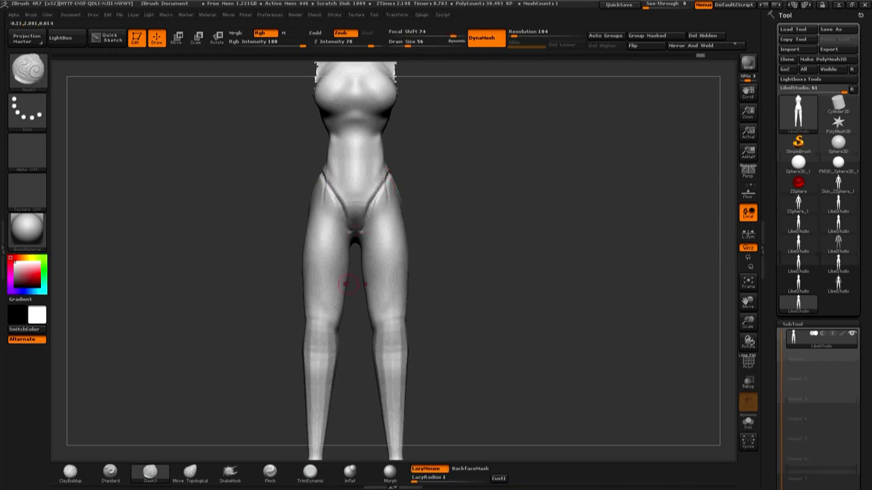
# - Pull up the crotch and inner thighs with Move Topological at brush size 200
pyautogui.click(190, 472)
pyautogui.press('space')
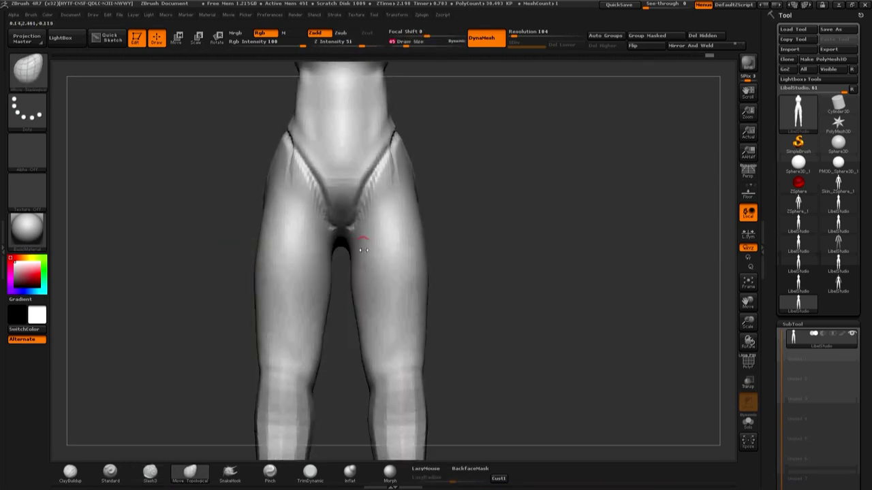
pyautogui.press('space')
pyautogui.moveTo(350, 243)
pyautogui.mouseDown()
pyautogui.moveTo(354, 228)
pyautogui.moveTo(348, 252)
pyautogui.mouseUp()
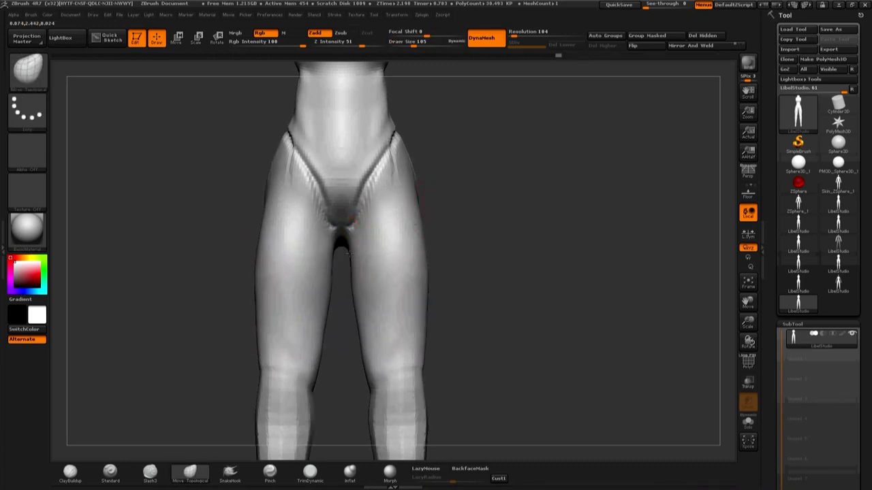
pyautogui.keyDown('alt'); pyautogui.moveTo(437, 232); pyautogui.dragTo(455, 200); pyautogui.keyUp('alt')
pyautogui.press('space')
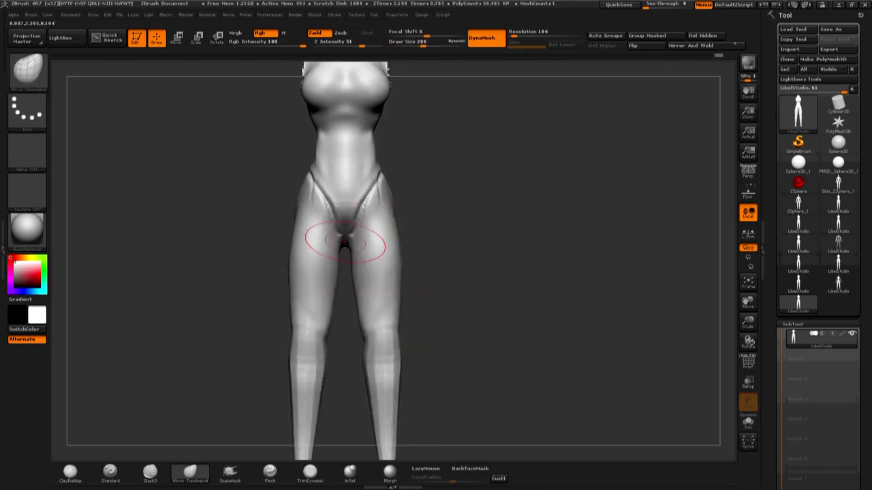
pyautogui.moveTo(344, 243); pyautogui.dragTo(346, 235)
pyautogui.moveTo(420, 238)
pyautogui.keyDown('alt'); pyautogui.mouseDown()
pyautogui.moveTo(411, 205)
pyautogui.moveTo(371, 203)
pyautogui.mouseUp(); pyautogui.keyUp('alt')
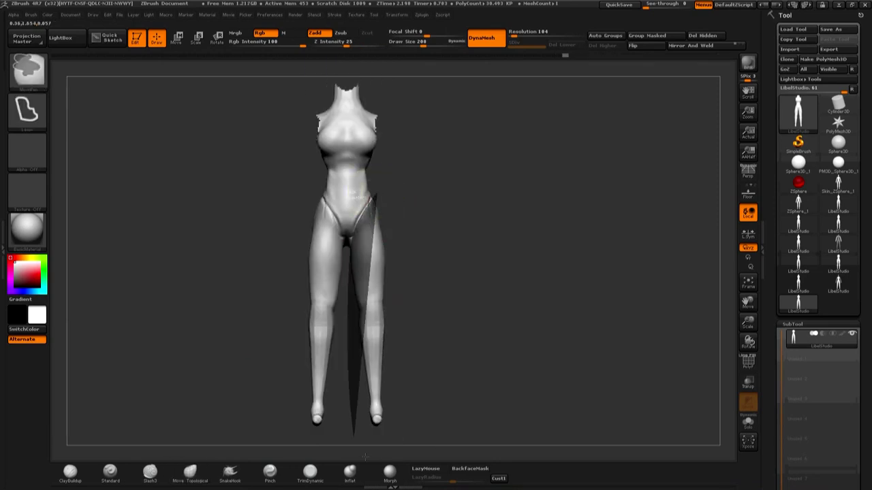
# - Try rotating and scaling the right leg with the transpose line, then undo both leg adjustments
pyautogui.click(218, 37)
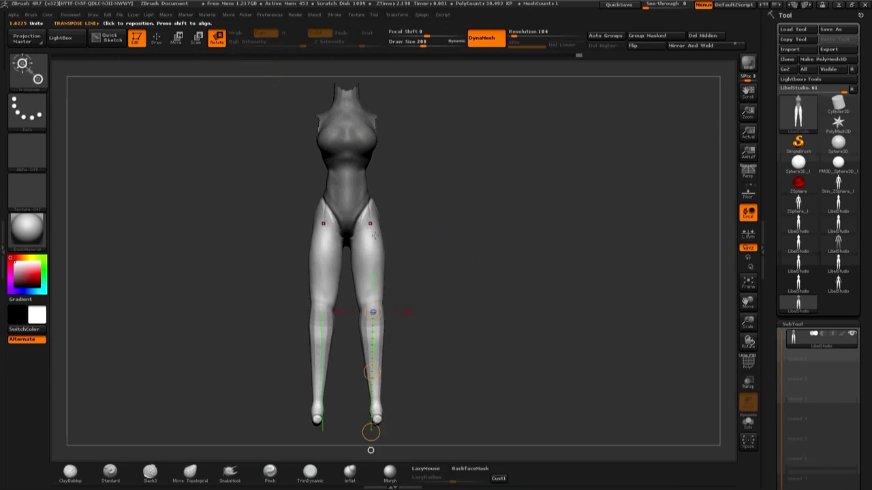
pyautogui.moveTo(373, 211); pyautogui.dragTo(374, 411)
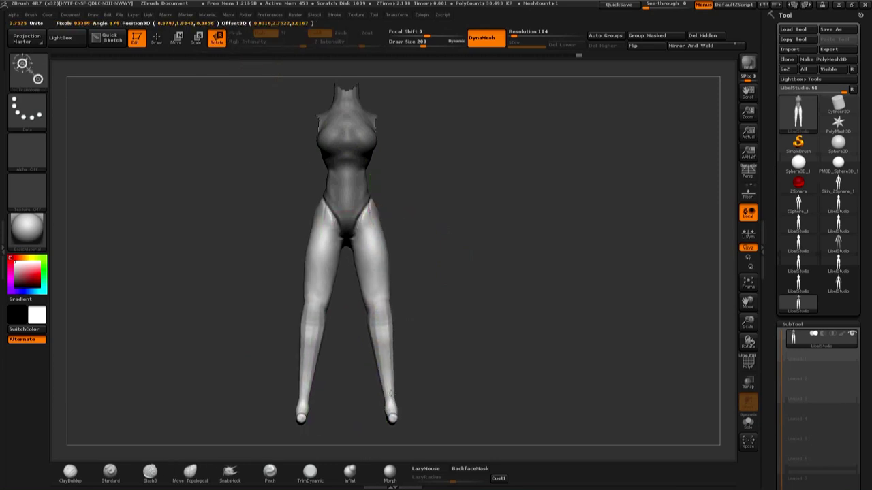
pyautogui.press('e')
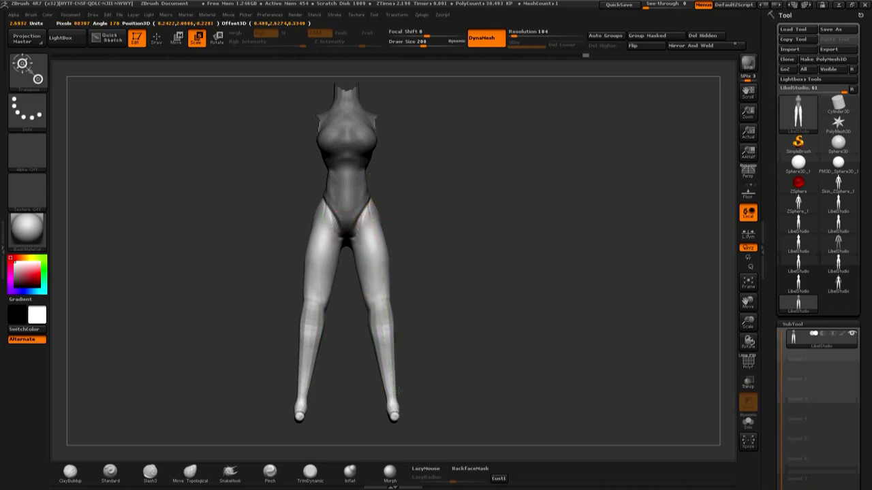
pyautogui.hotkey('ctrl', 'z')
pyautogui.press('w')
pyautogui.hotkey('ctrl', 'z')
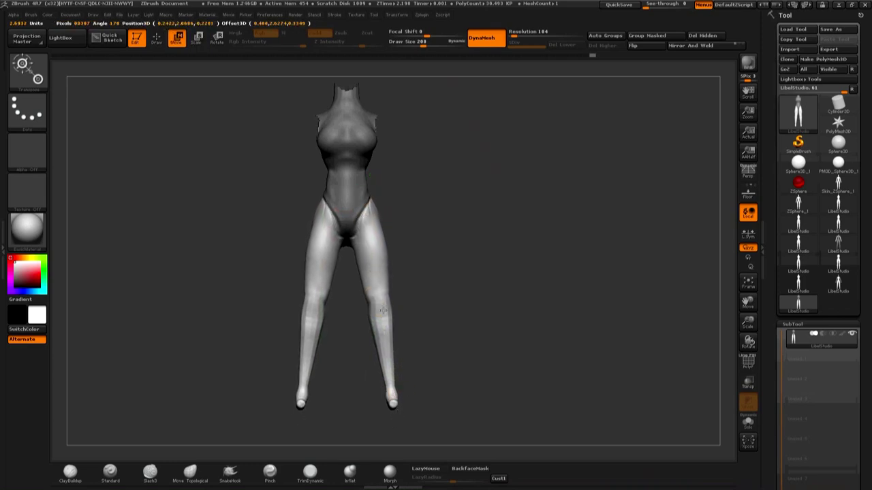
pyautogui.moveTo(359, 225)
pyautogui.mouseDown()
pyautogui.moveTo(395, 410)
pyautogui.moveTo(357, 413)
pyautogui.mouseUp()
# - Build up a little clay on the pelvis with the ClayBuildup brush
pyautogui.press('q')
pyautogui.click(70, 471)
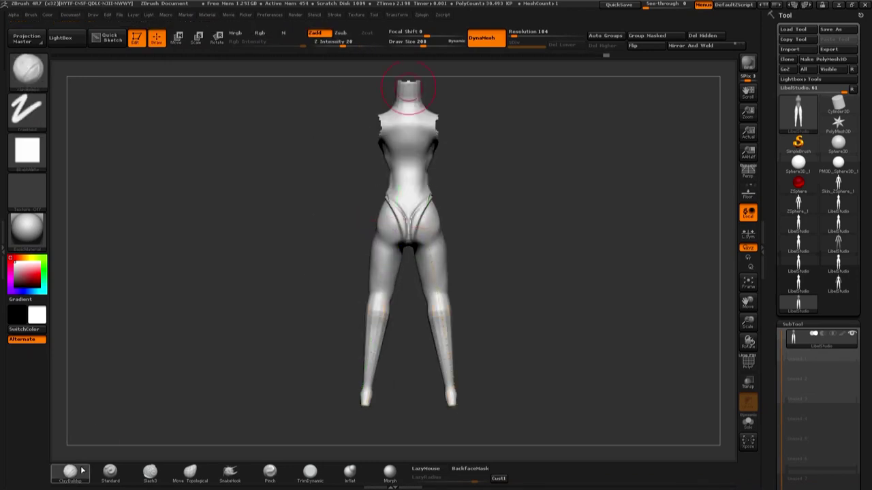
pyautogui.press('space')
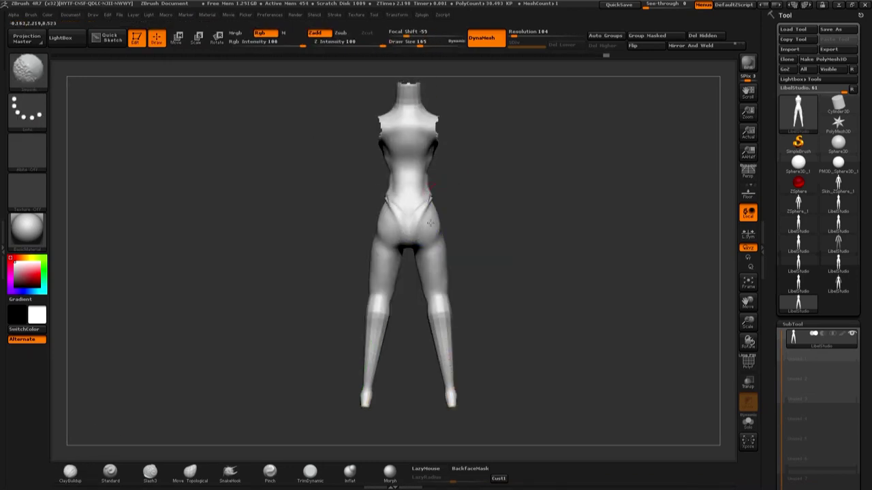
pyautogui.scroll(3, 408, 233)
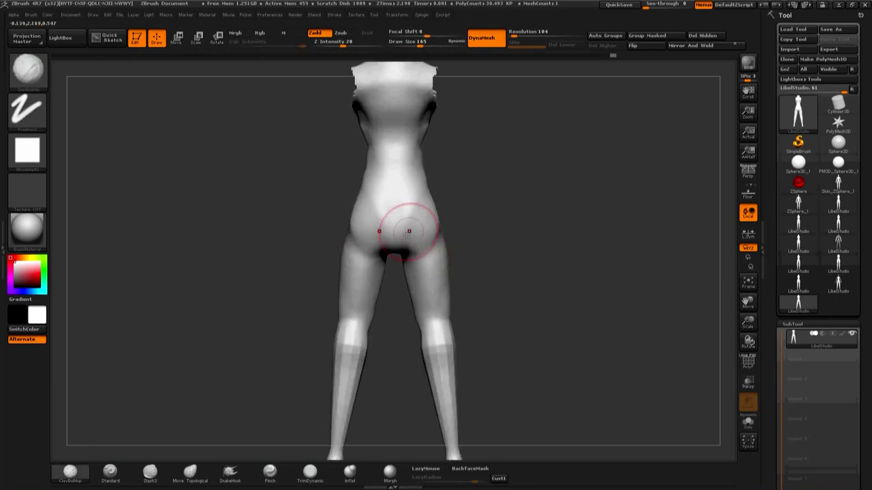
pyautogui.moveTo(426, 250); pyautogui.dragTo(430, 206)
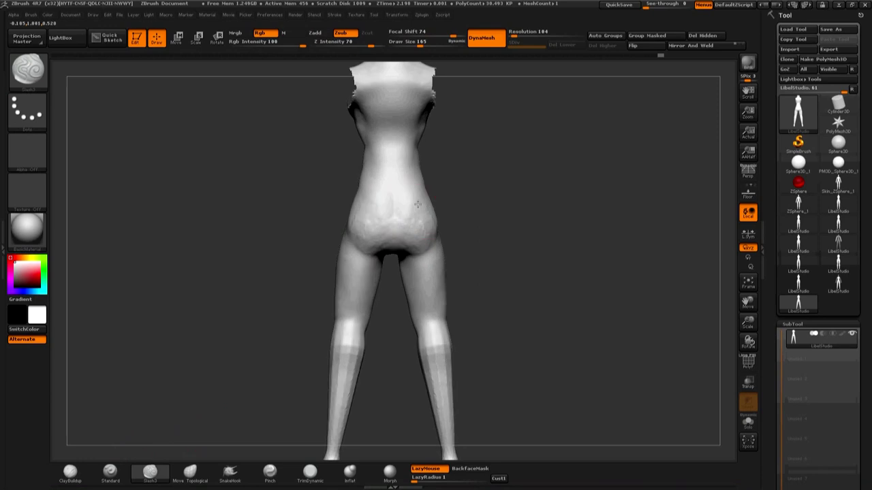
# - Carve and deepen V-shaped Slash3 grooves from the shoulders down to the spine
pyautogui.press('3')
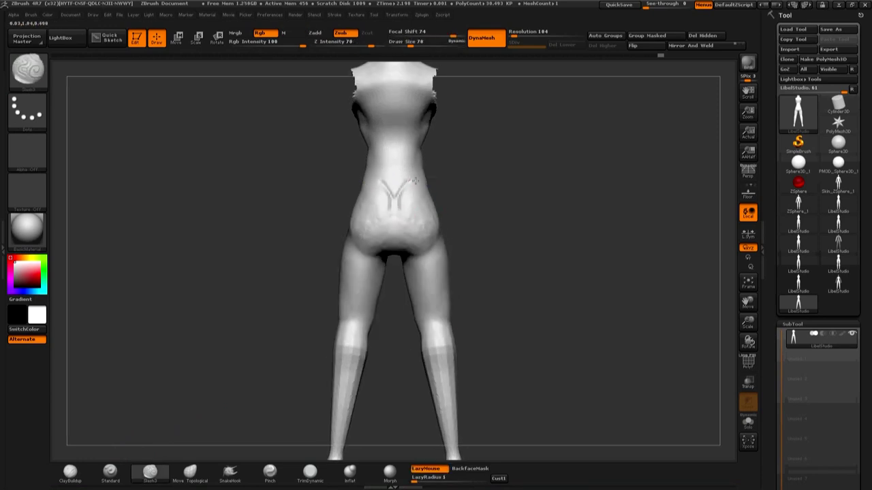
pyautogui.moveTo(488, 188); pyautogui.dragTo(440, 244)
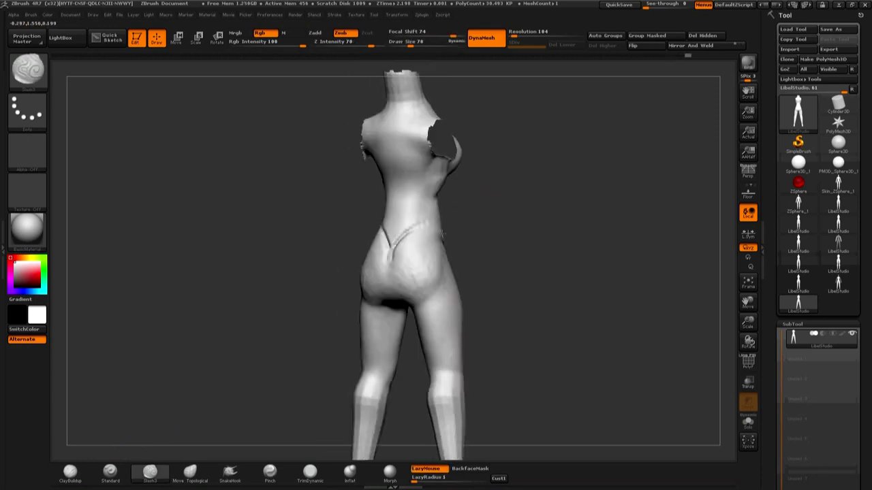
pyautogui.moveTo(539, 248); pyautogui.dragTo(474, 186)
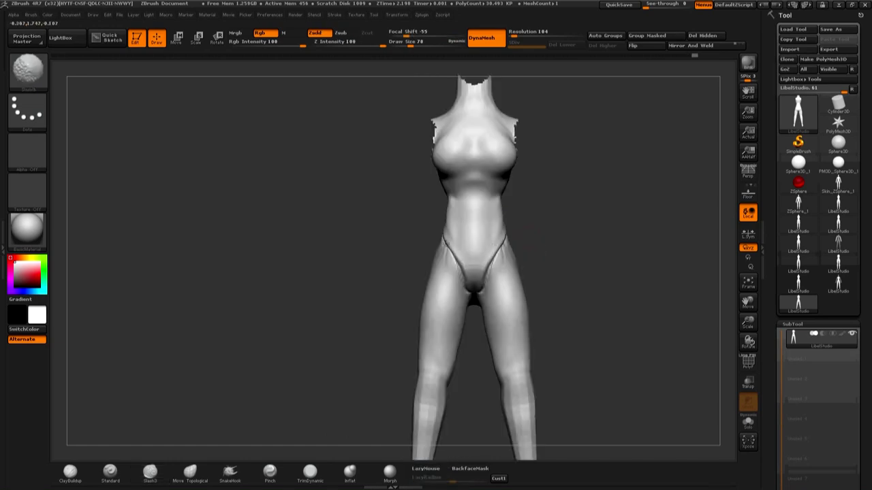
pyautogui.moveTo(544, 211); pyautogui.dragTo(499, 196)
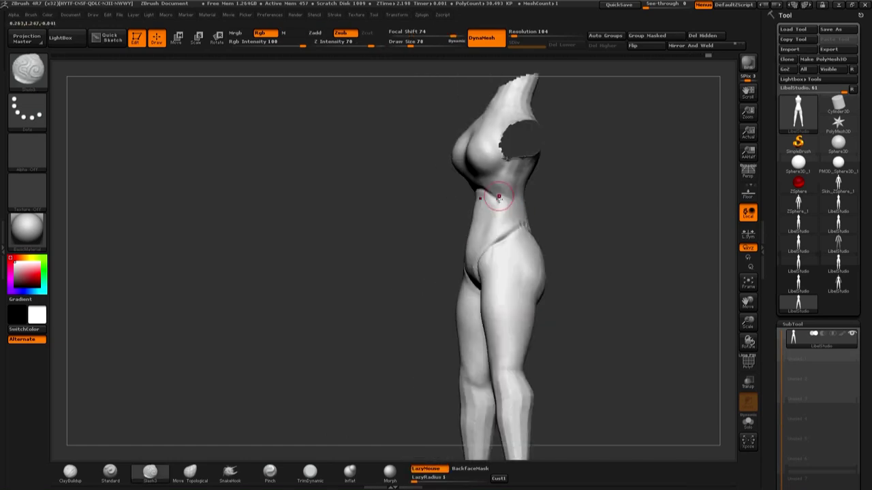
pyautogui.moveTo(571, 196); pyautogui.dragTo(502, 203)
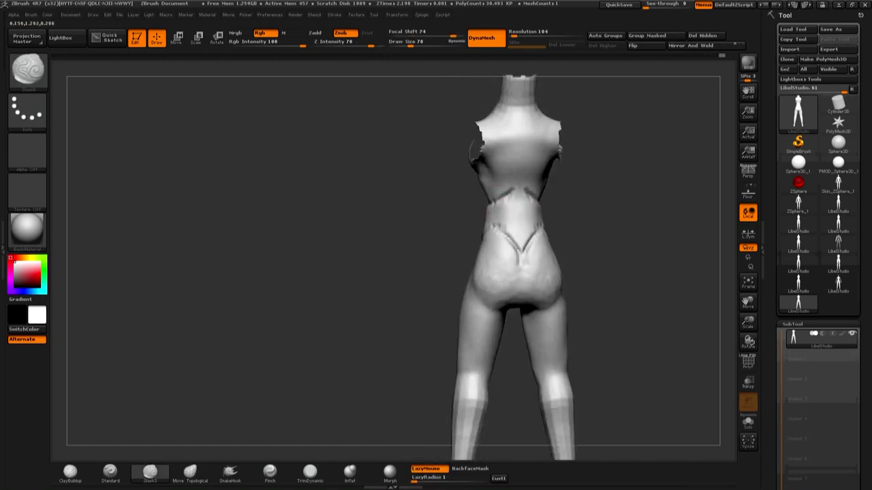
pyautogui.moveTo(523, 128)
pyautogui.mouseDown()
pyautogui.moveTo(523, 157)
pyautogui.moveTo(523, 140)
pyautogui.moveTo(551, 119)
pyautogui.mouseUp()
pyautogui.moveTo(530, 152); pyautogui.dragTo(518, 169)
pyautogui.moveTo(552, 123); pyautogui.dragTo(524, 158)
pyautogui.moveTo(497, 122); pyautogui.dragTo(521, 154)
# - Turn the model slightly and shrink the brush to size 47
pyautogui.moveTo(570, 220); pyautogui.dragTo(549, 215)
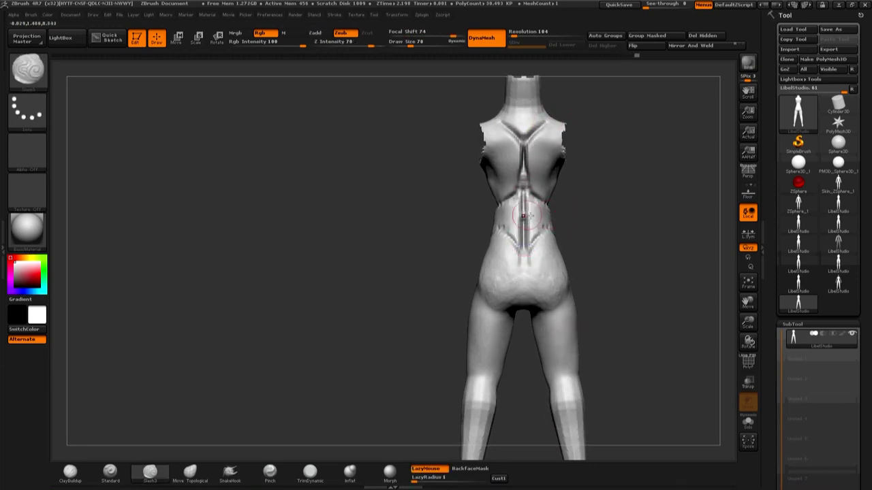
pyautogui.rightClick(523, 255)
pyautogui.moveTo(531, 267); pyautogui.dragTo(524, 263)
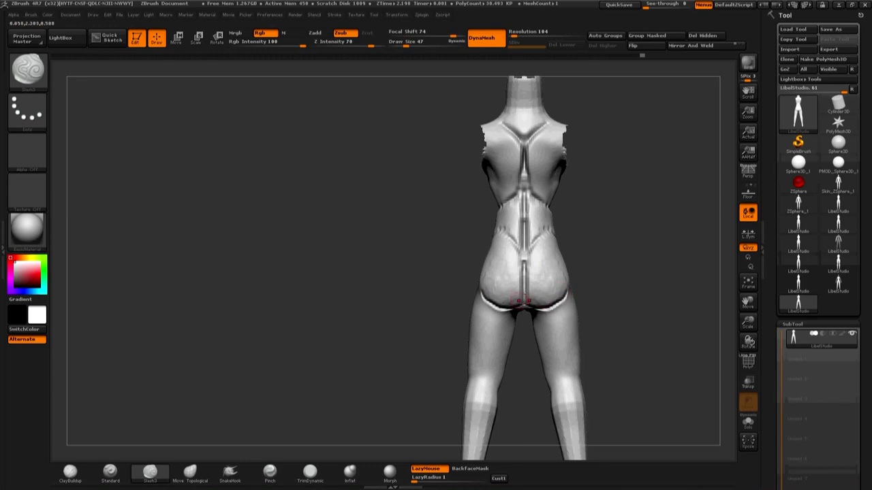
# - Smooth the back and push and pull the buttock shape with Move Topological at size 257
pyautogui.click(190, 475)
pyautogui.moveTo(570, 243)
pyautogui.mouseDown()
pyautogui.moveTo(547, 248)
pyautogui.moveTo(538, 229)
pyautogui.mouseUp()
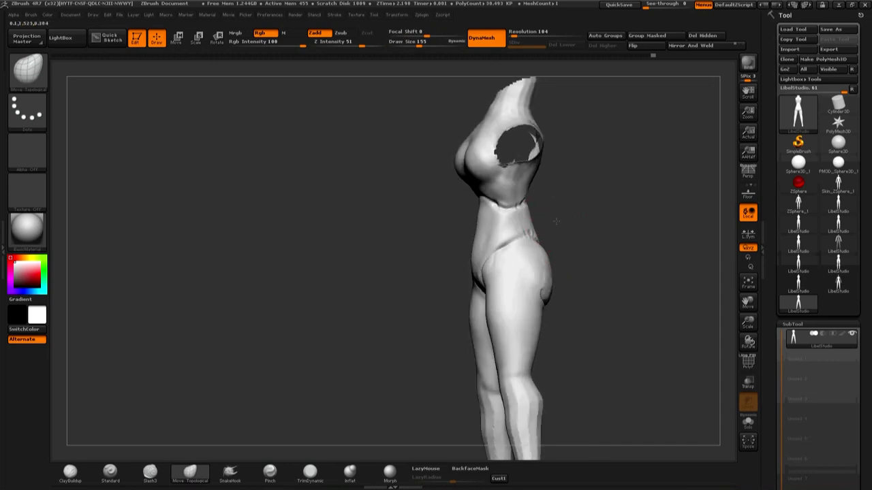
pyautogui.press('space')
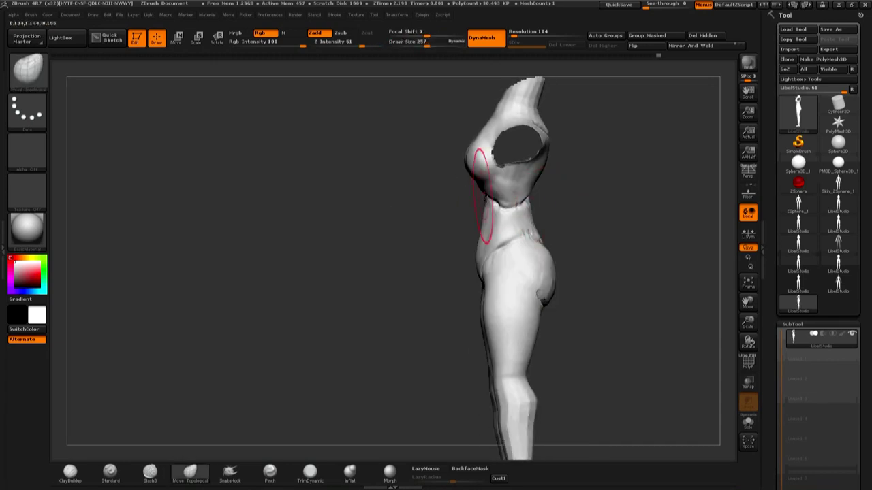
pyautogui.moveTo(568, 220)
pyautogui.keyDown('shift'); pyautogui.mouseDown()
pyautogui.moveTo(515, 272)
pyautogui.moveTo(500, 225)
pyautogui.mouseUp(); pyautogui.keyUp('shift')
pyautogui.moveTo(498, 157)
pyautogui.keyDown('shift'); pyautogui.mouseDown()
pyautogui.moveTo(551, 244)
pyautogui.moveTo(593, 249)
pyautogui.moveTo(538, 286)
pyautogui.mouseUp(); pyautogui.keyUp('shift')
pyautogui.moveTo(496, 266); pyautogui.dragTo(467, 284)
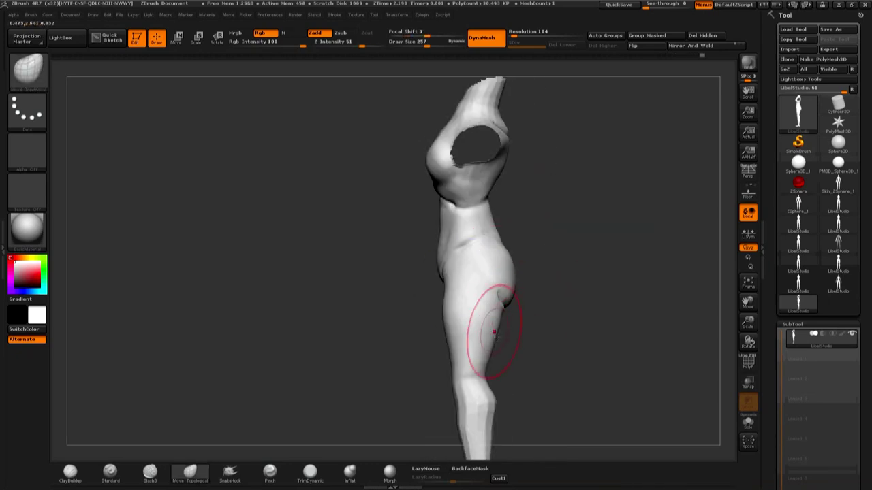
pyautogui.moveTo(486, 331)
pyautogui.mouseDown()
pyautogui.moveTo(545, 302)
pyautogui.moveTo(576, 325)
pyautogui.mouseUp()
# - Reshape the lower legs and hips, then smooth the waist crease at brush size 175
pyautogui.moveTo(499, 366); pyautogui.dragTo(498, 372)
pyautogui.moveTo(490, 285)
pyautogui.mouseDown()
pyautogui.moveTo(485, 274)
pyautogui.moveTo(491, 289)
pyautogui.mouseUp()
pyautogui.moveTo(534, 242)
pyautogui.keyDown('alt'); pyautogui.mouseDown()
pyautogui.moveTo(528, 279)
pyautogui.moveTo(502, 239)
pyautogui.mouseUp(); pyautogui.keyUp('alt')
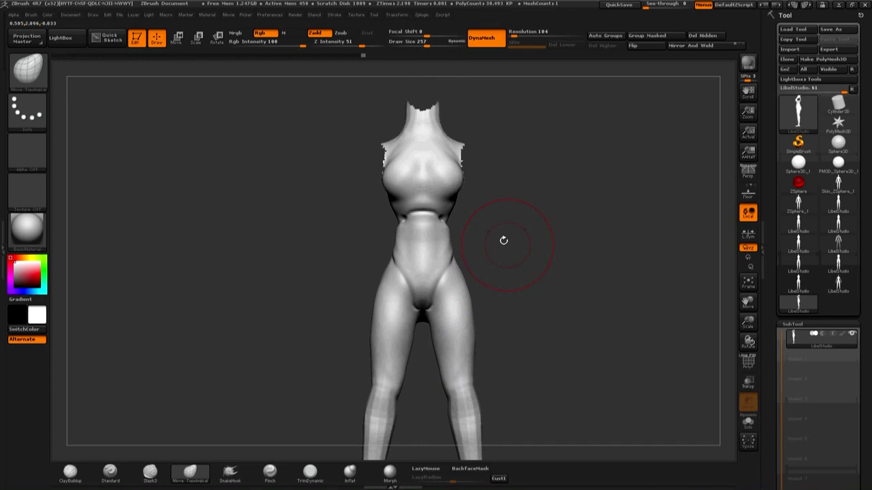
pyautogui.press('[')
pyautogui.press('[')
pyautogui.moveTo(422, 213)
pyautogui.keyDown('shift'); pyautogui.mouseDown()
pyautogui.moveTo(402, 247)
pyautogui.moveTo(431, 239)
pyautogui.mouseUp(); pyautogui.keyUp('shift')
pyautogui.keyDown('alt'); pyautogui.moveTo(496, 258); pyautogui.dragTo(489, 267); pyautogui.keyUp('alt')
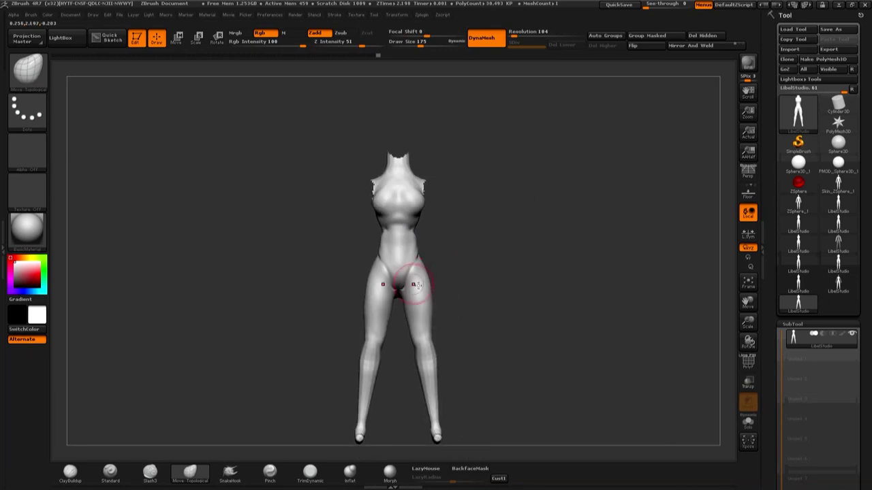
pyautogui.keyDown('alt'); pyautogui.moveTo(417, 284); pyautogui.dragTo(340, 335); pyautogui.keyUp('alt')
# - Carve a Slash3 crease across the waist and lower belly
pyautogui.click(165, 479)
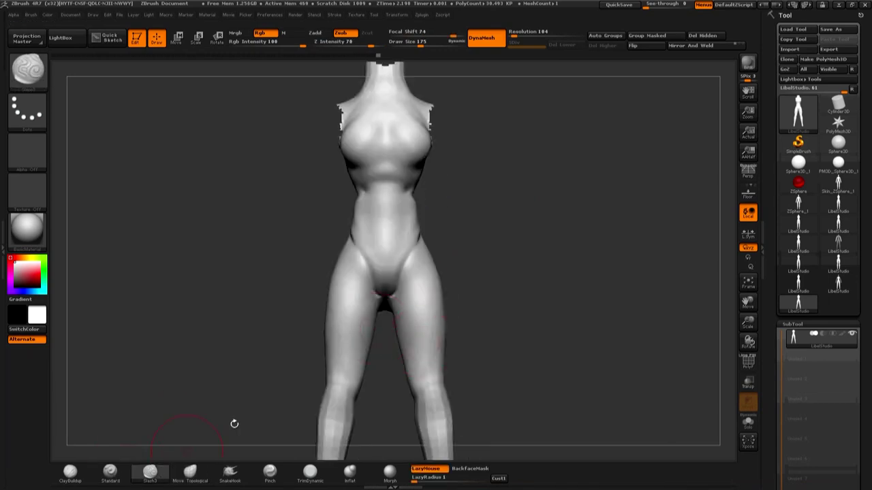
pyautogui.press('space')
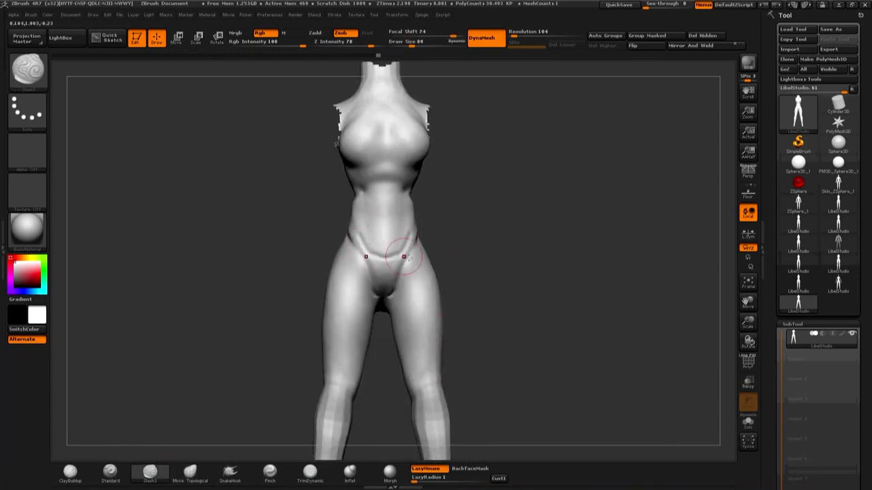
pyautogui.moveTo(354, 214); pyautogui.dragTo(412, 215)
pyautogui.moveTo(403, 246); pyautogui.dragTo(404, 229)
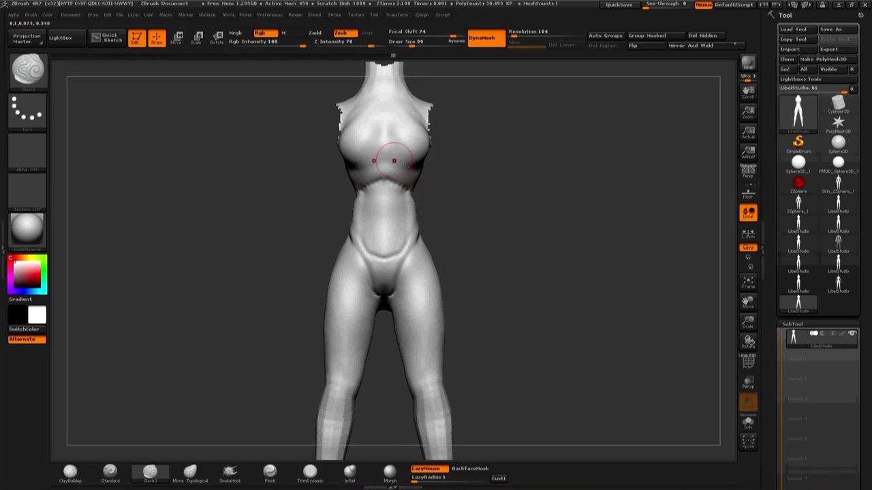
pyautogui.moveTo(449, 288)
pyautogui.keyDown('alt'); pyautogui.mouseDown()
pyautogui.moveTo(424, 359)
pyautogui.moveTo(276, 398)
pyautogui.mouseUp(); pyautogui.keyUp('alt')
# - Reshape and smooth the hips and thighs with Move Topological and Shift-Smooth
pyautogui.click(190, 474)
pyautogui.press('space')
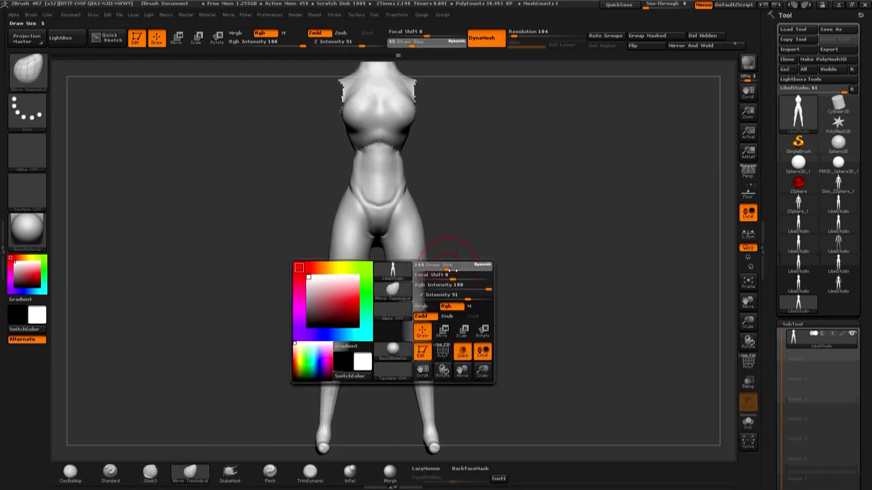
pyautogui.press('shift')
pyautogui.moveTo(379, 251)
pyautogui.keyDown('shift'); pyautogui.mouseDown()
pyautogui.moveTo(399, 244)
pyautogui.moveTo(412, 223)
pyautogui.mouseUp(); pyautogui.keyUp('shift')
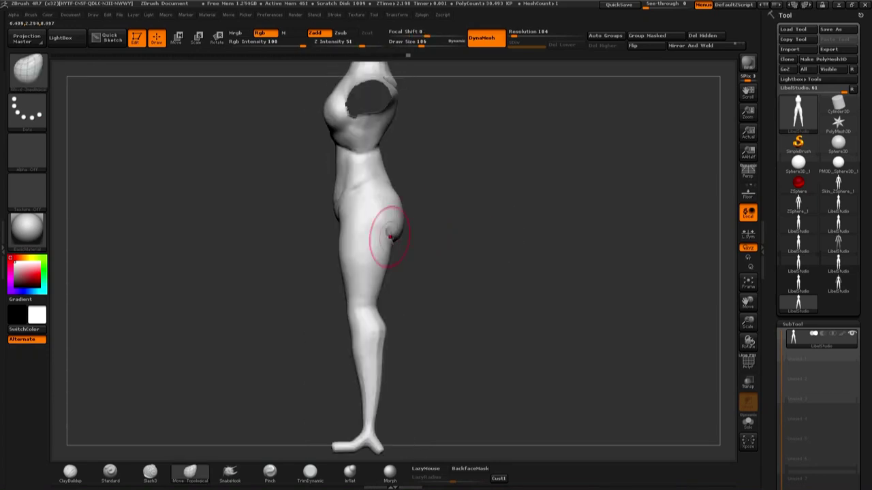
pyautogui.press('shift')
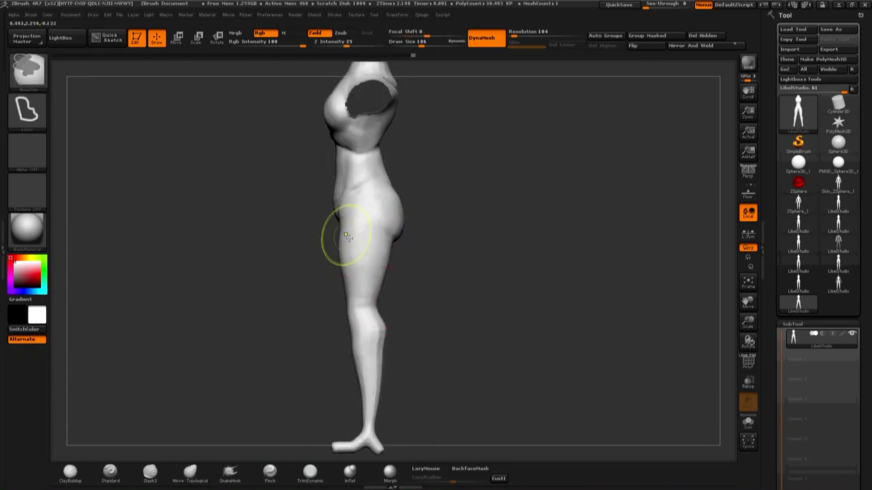
pyautogui.press('space')
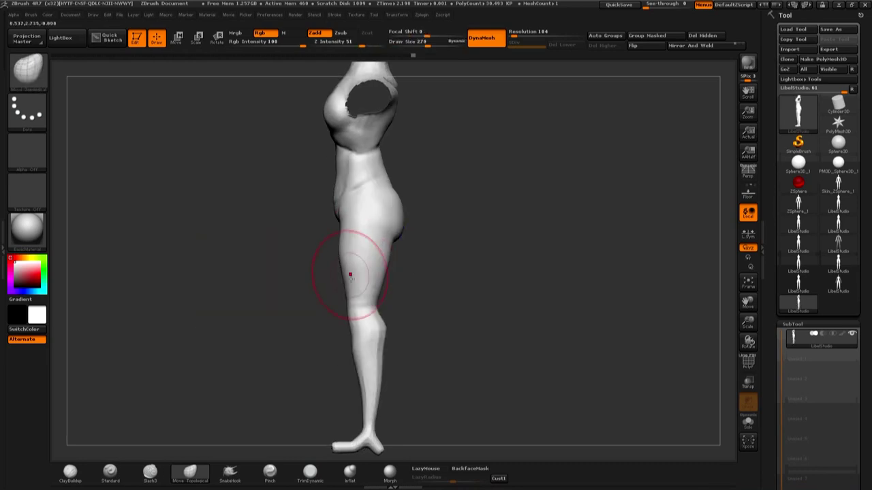
pyautogui.moveTo(318, 285); pyautogui.dragTo(349, 256)
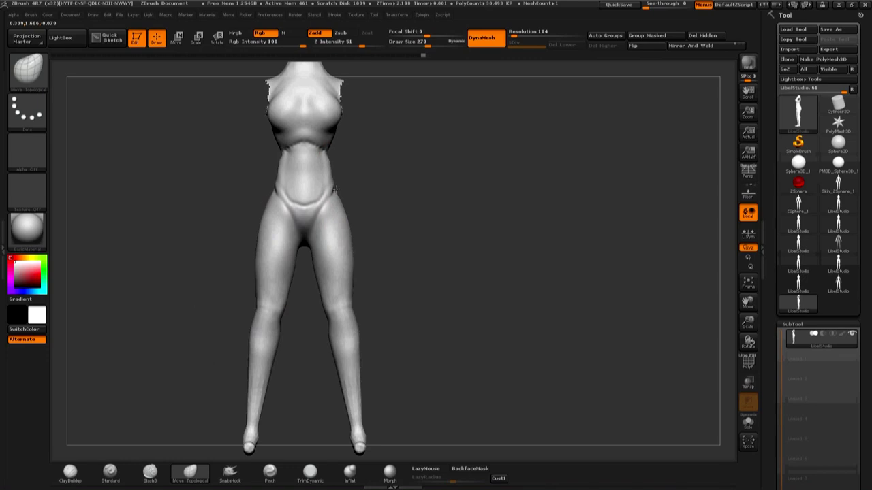
pyautogui.press('shift')
pyautogui.moveTo(418, 224)
pyautogui.mouseDown()
pyautogui.moveTo(302, 204)
pyautogui.moveTo(307, 171)
pyautogui.mouseUp()
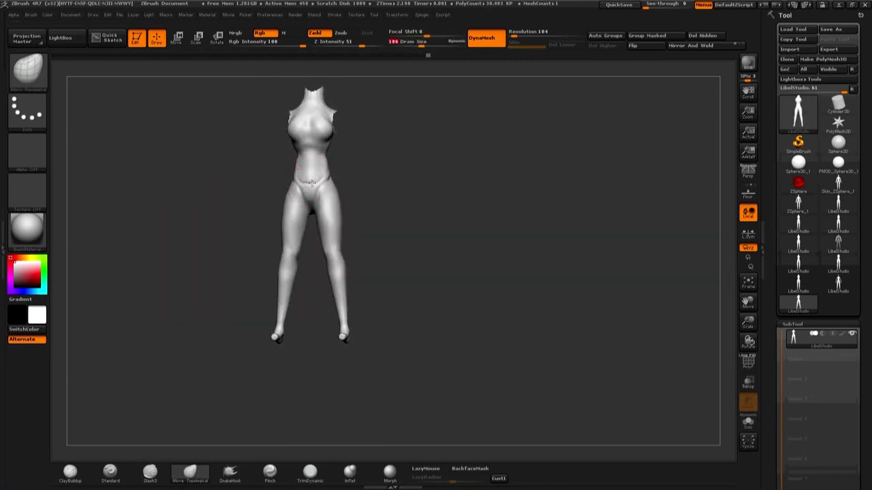
pyautogui.moveTo(373, 191)
pyautogui.keyDown('alt'); pyautogui.mouseDown()
pyautogui.moveTo(461, 208)
pyautogui.moveTo(443, 200)
pyautogui.moveTo(440, 241)
pyautogui.moveTo(448, 250)
pyautogui.moveTo(446, 200)
pyautogui.moveTo(393, 298)
pyautogui.mouseUp(); pyautogui.keyUp('alt')
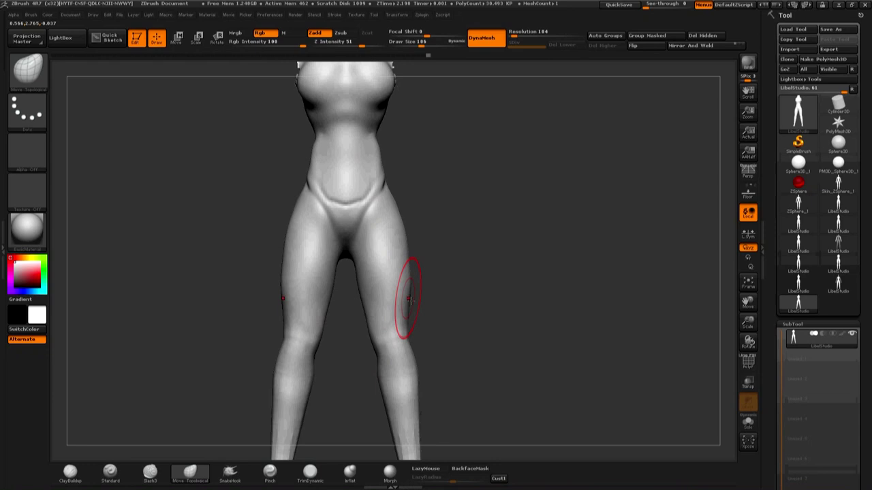
pyautogui.moveTo(412, 281)
pyautogui.keyDown('alt'); pyautogui.mouseDown()
pyautogui.moveTo(446, 226)
pyautogui.moveTo(361, 239)
pyautogui.moveTo(427, 227)
pyautogui.moveTo(176, 420)
pyautogui.mouseUp(); pyautogui.keyUp('alt')
# - Carve under-chest creases with Slash3 and add ClayBuildup between the breasts
pyautogui.click(150, 477)
pyautogui.press('space')
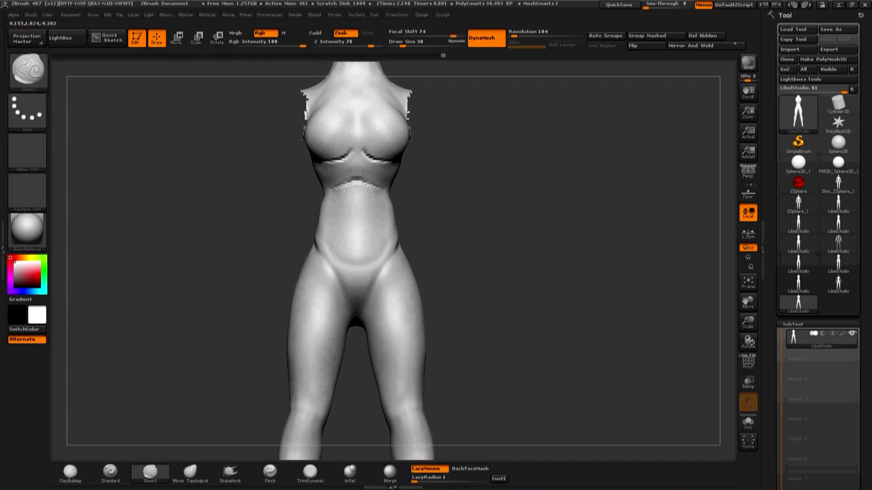
pyautogui.press('b')
pyautogui.press('c')
pyautogui.press('b')
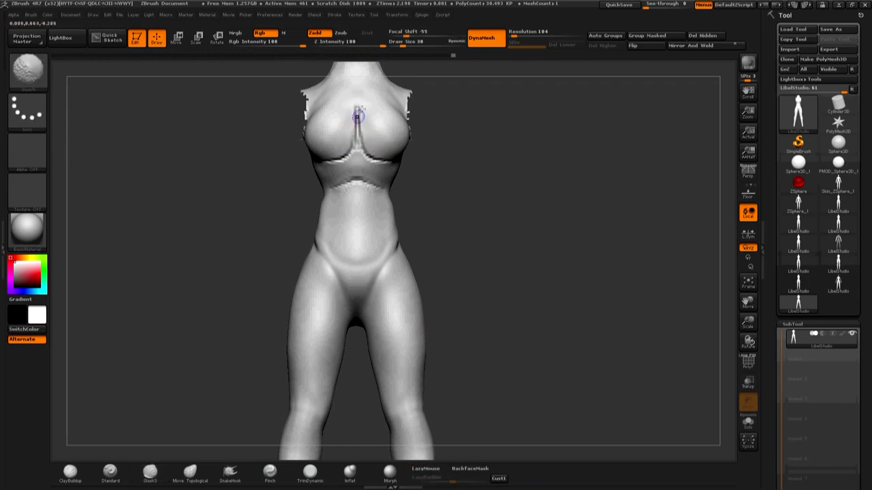
pyautogui.press('b')
pyautogui.press('s')
pyautogui.press('l')
pyautogui.moveTo(418, 205); pyautogui.dragTo(413, 224)
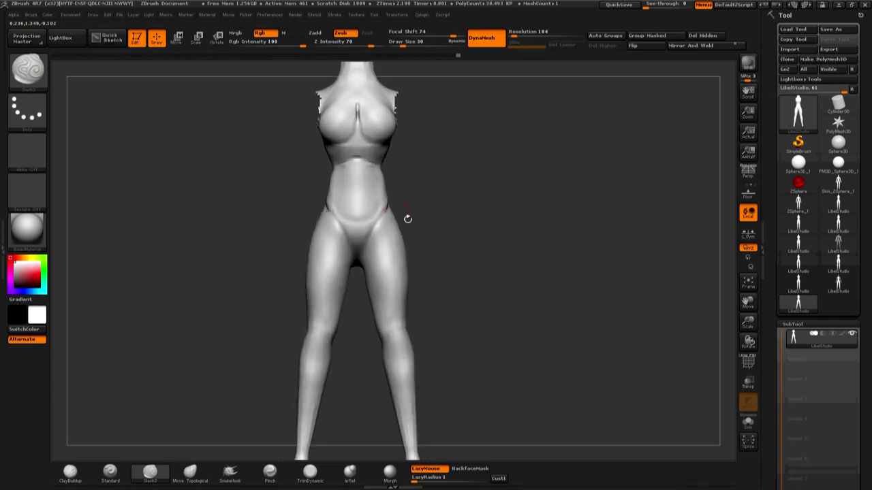